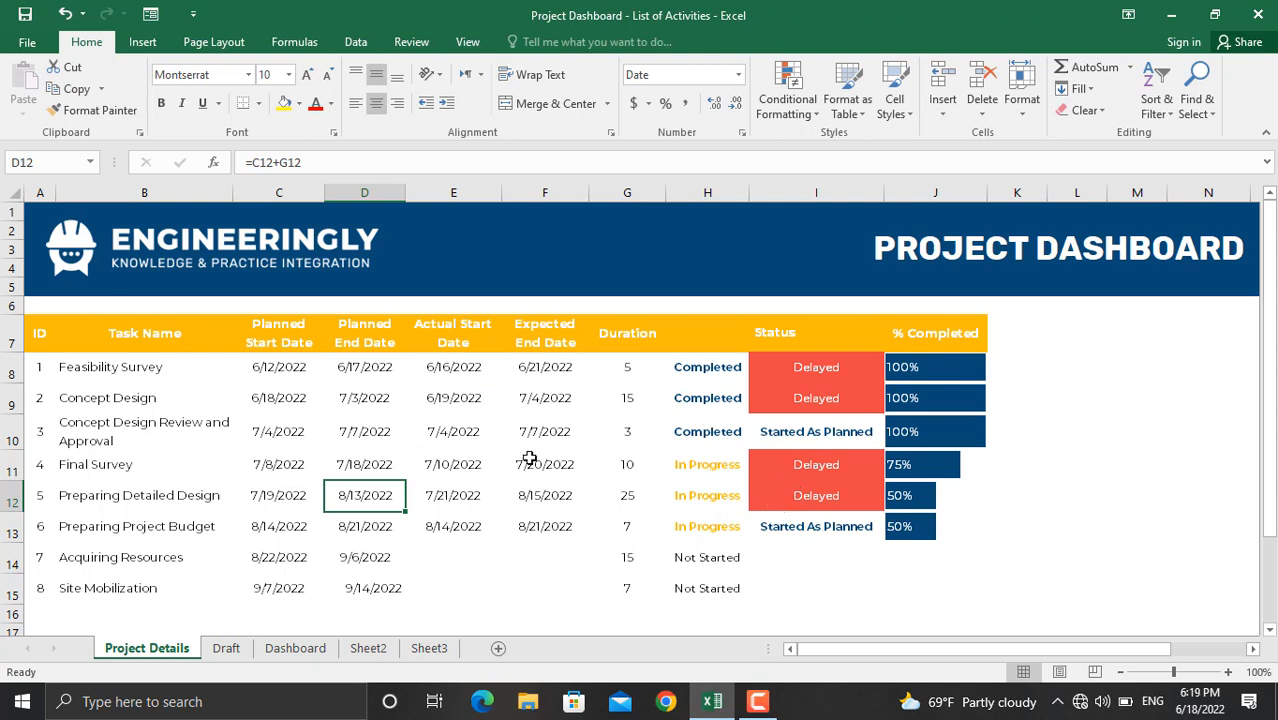
Step: Give Acquiring Resources an actual start date of 8/24/2022 in E14
click(303, 651)
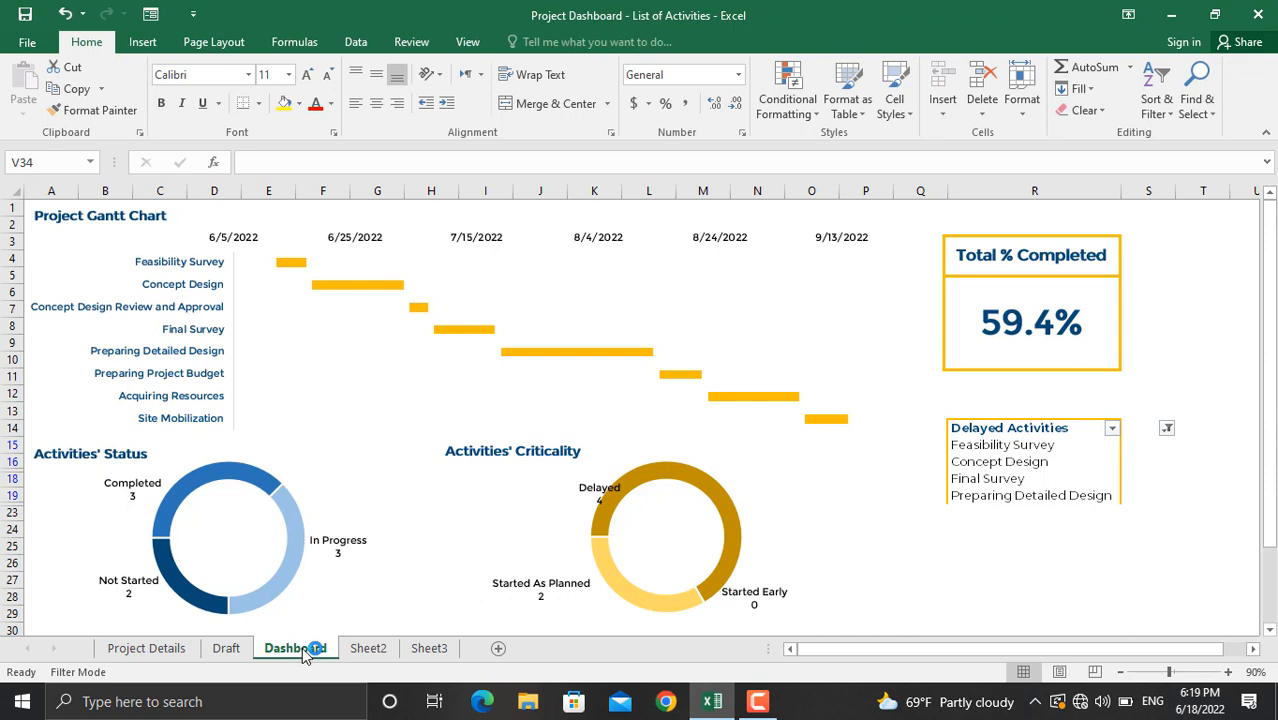
click(180, 650)
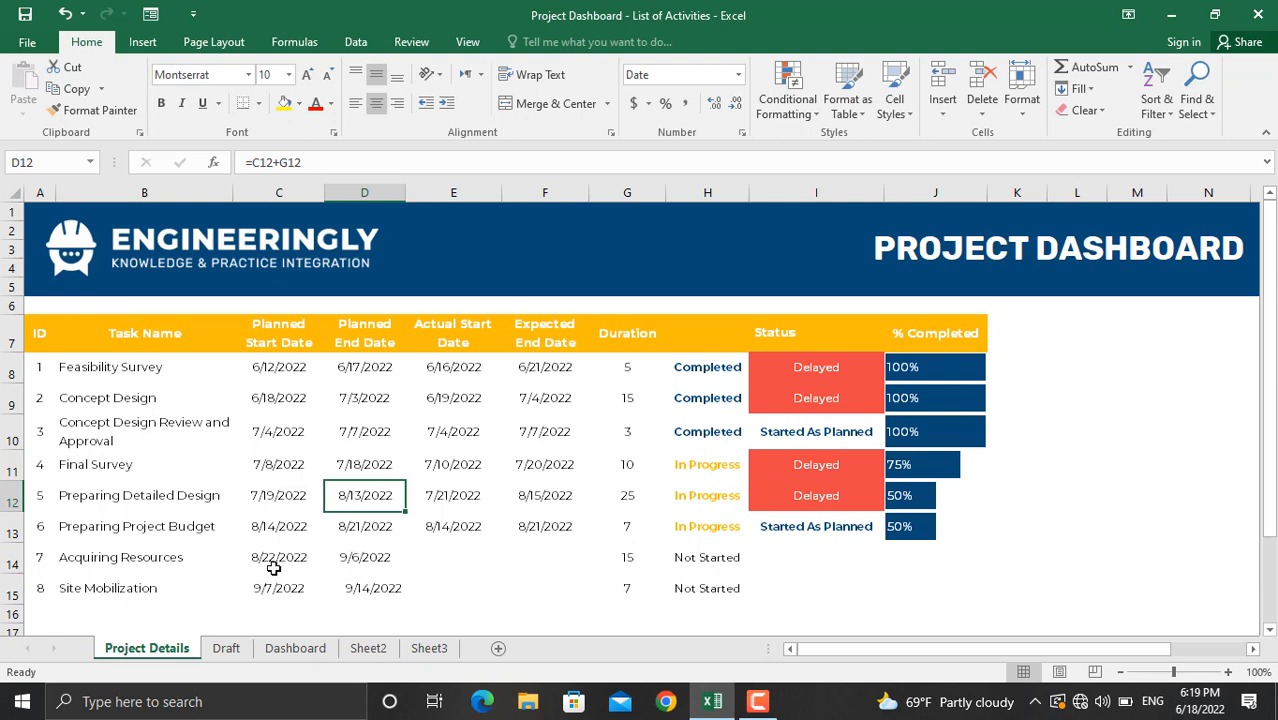
click(437, 563)
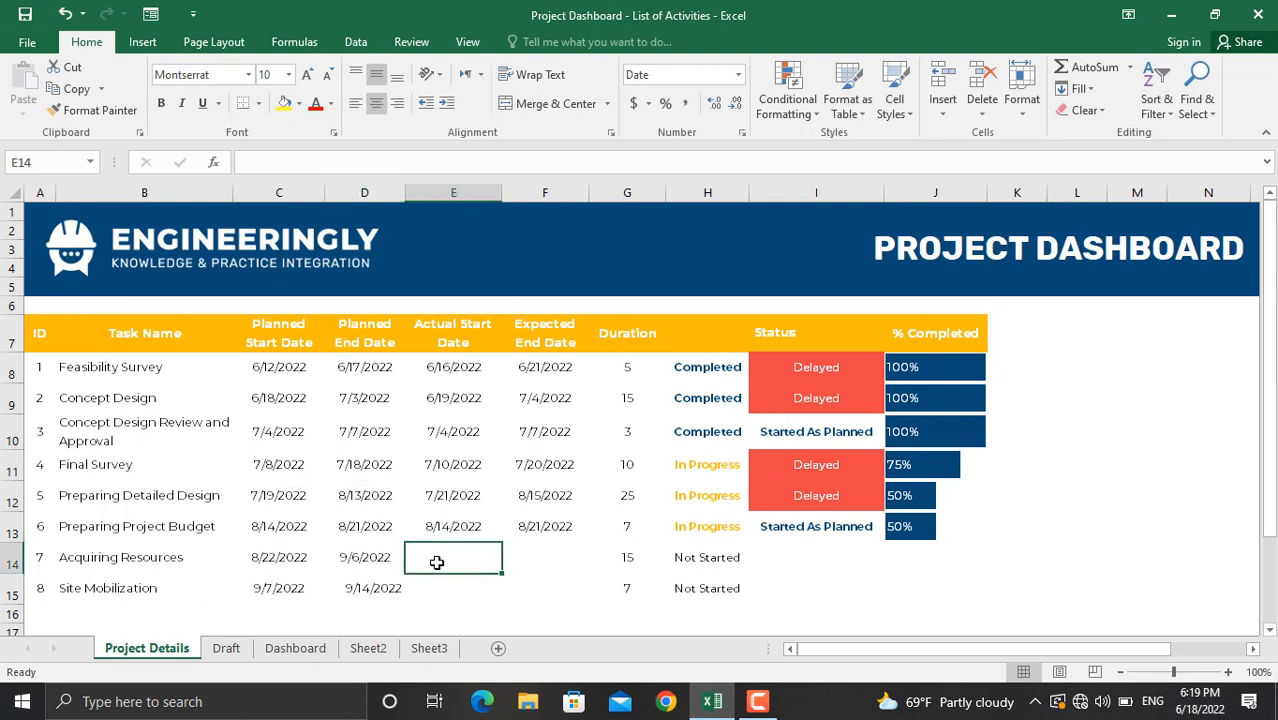
text(2)
key(BackSpace)
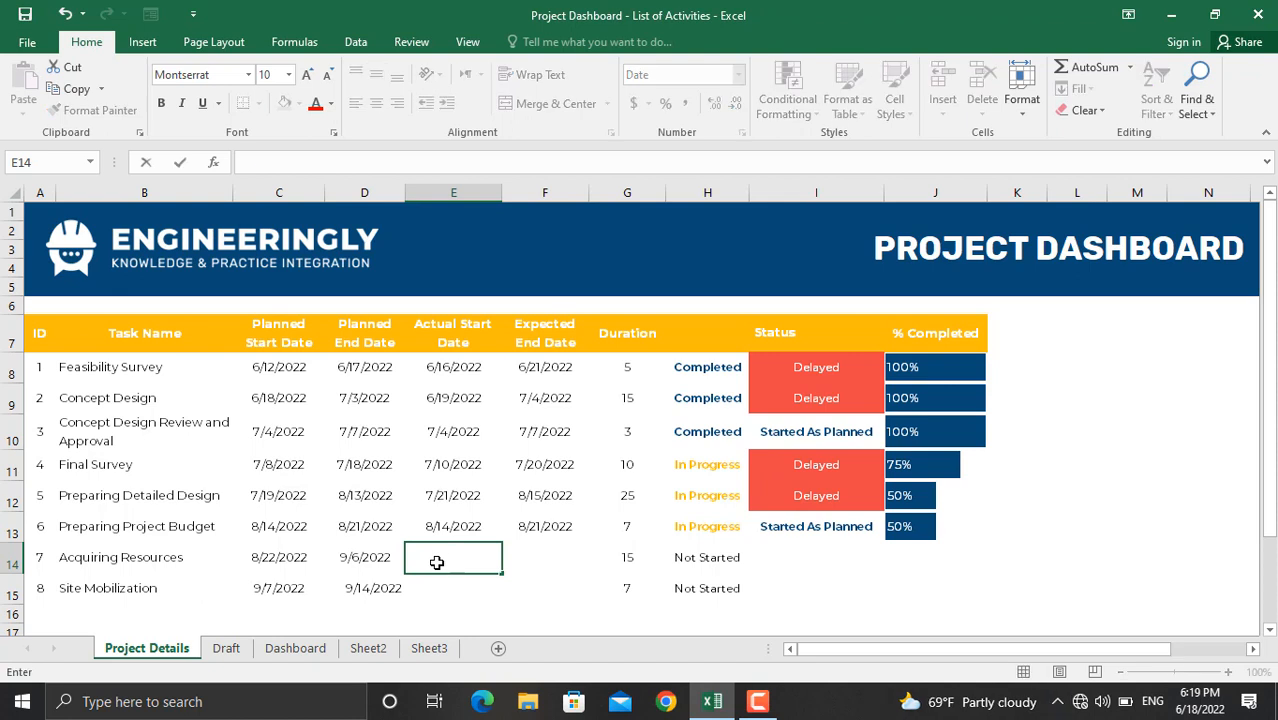
text(8/24/2022)
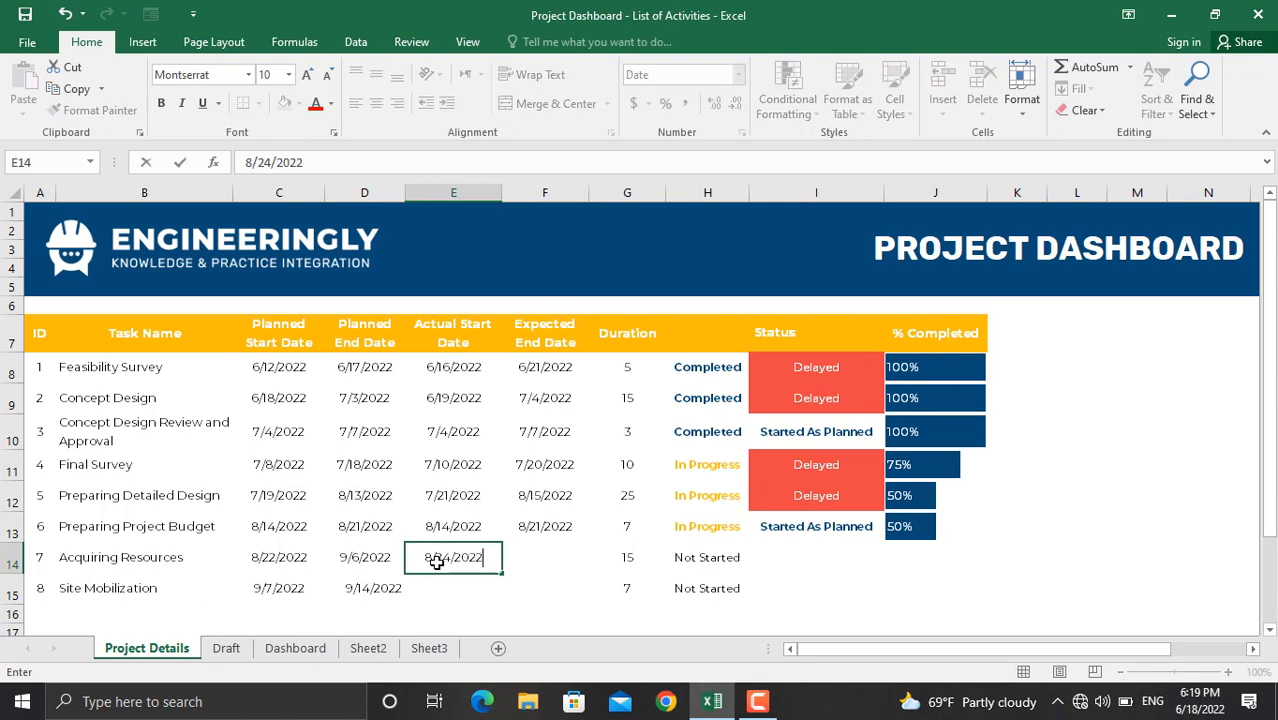
key(Return)
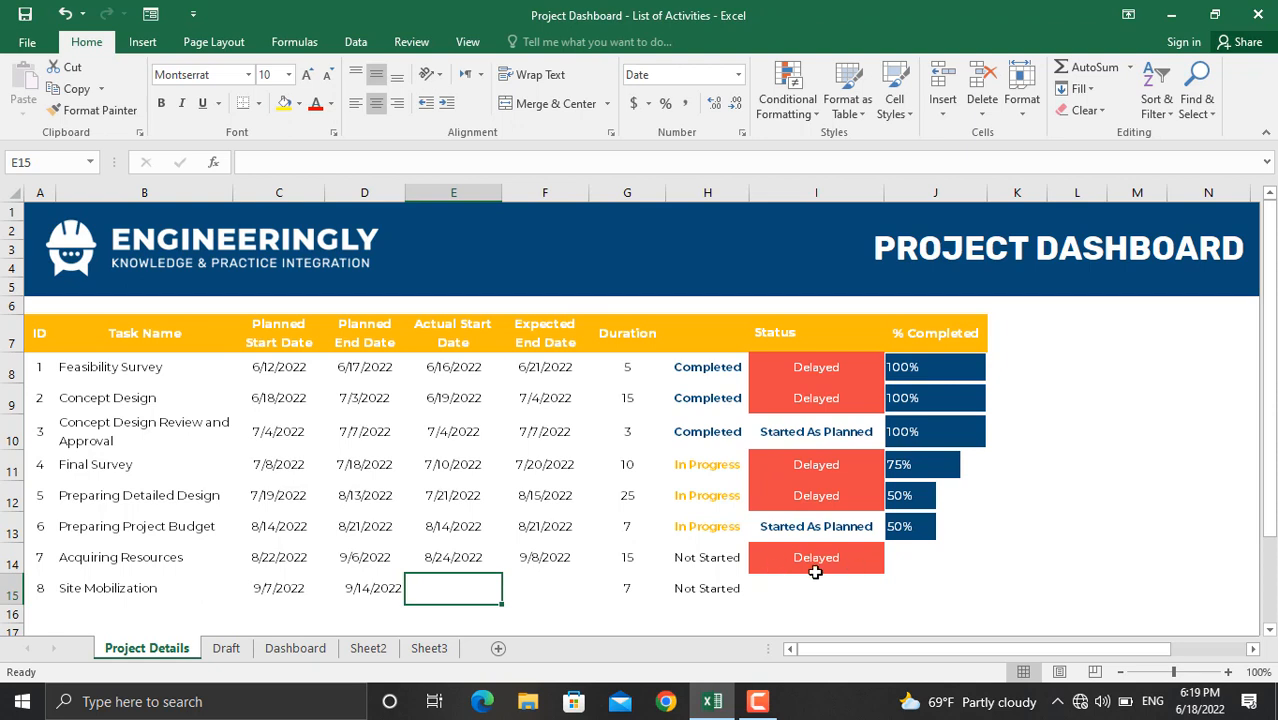
Step: Set Acquiring Resources to 20% completed and check its status formula in H14
click(902, 556)
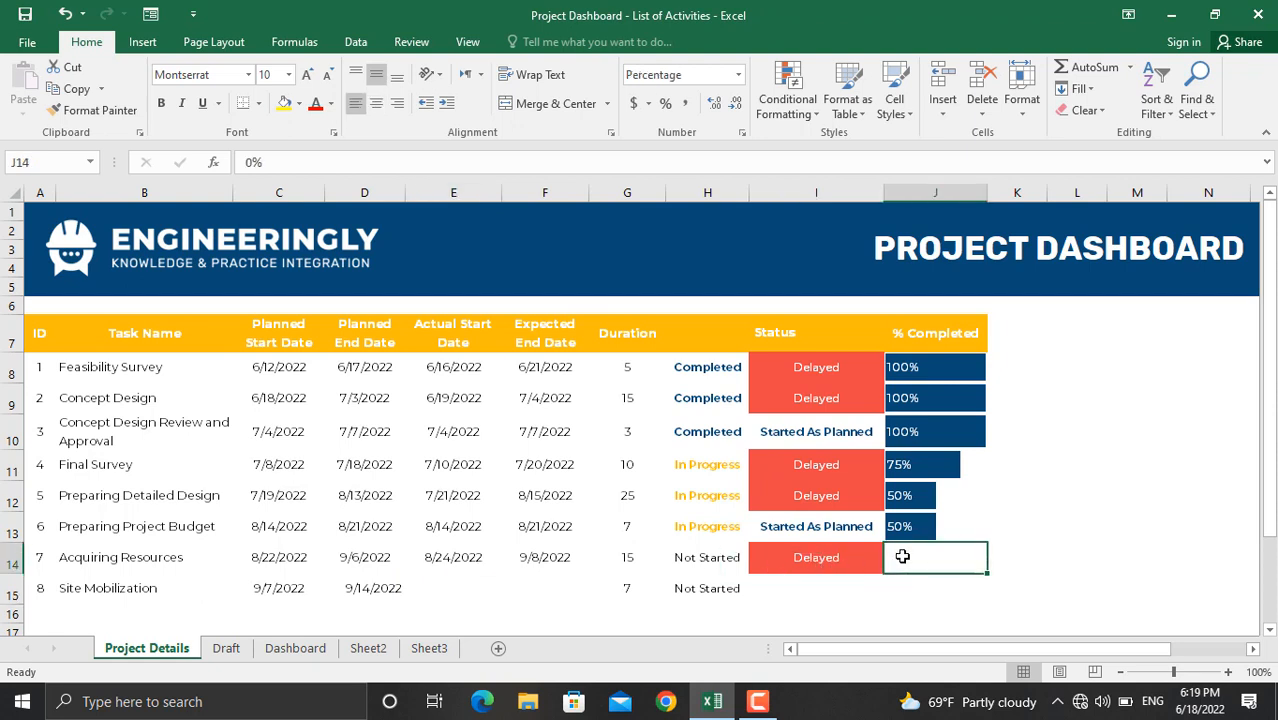
text(20)
key(Return)
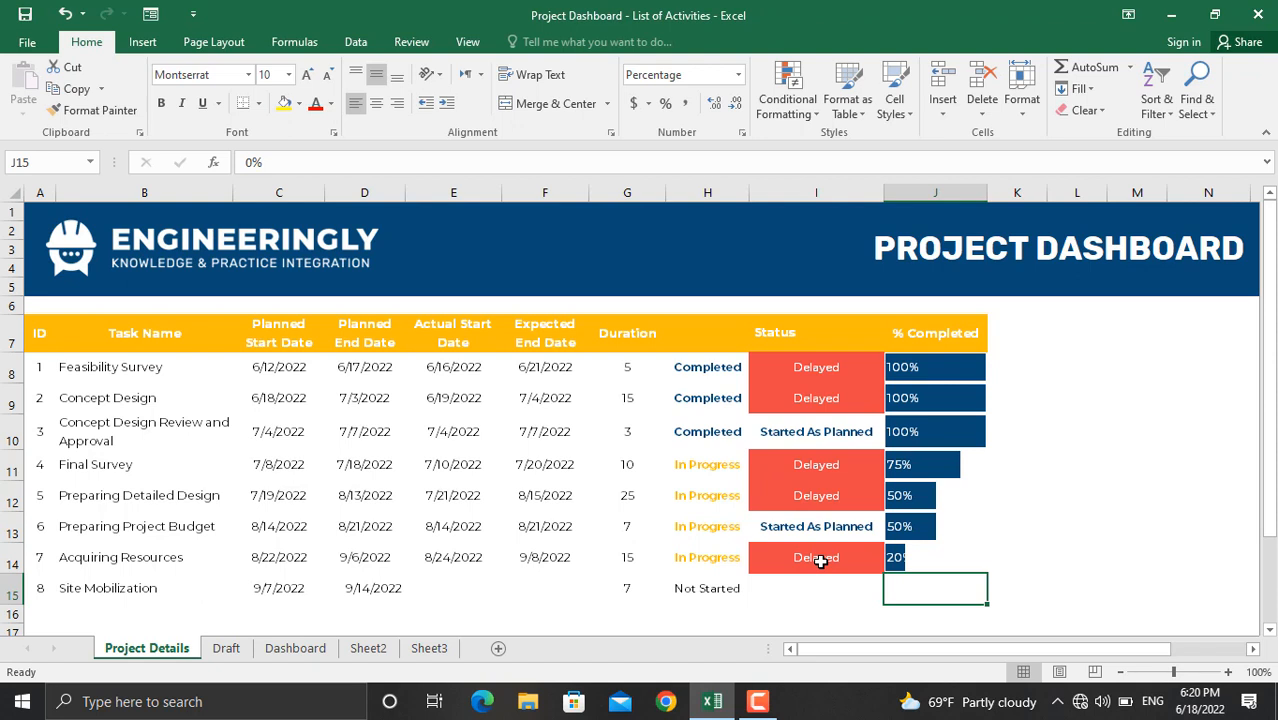
click(707, 557)
click(455, 370)
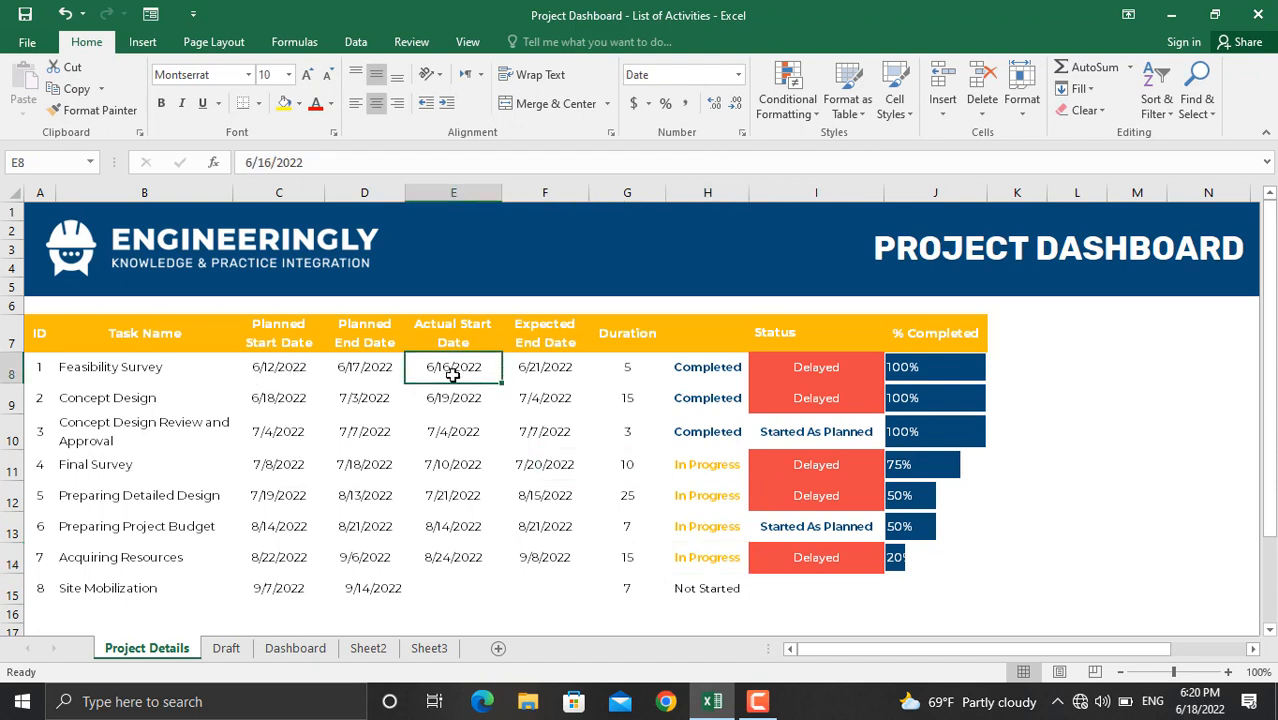
Step: Set Feasibility Survey's actual start to 6/12/2022, replacing 6/11/2022, and its completion to 75%
text(6)
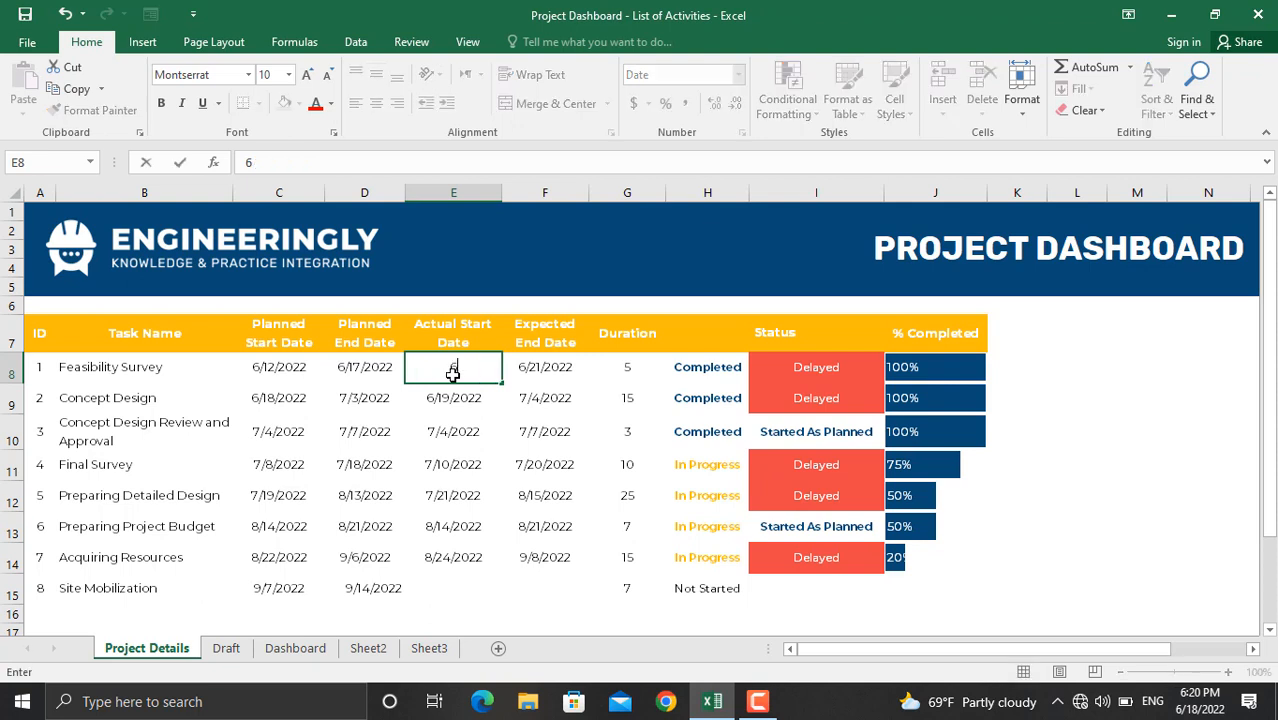
text(/11/2022)
key(Return)
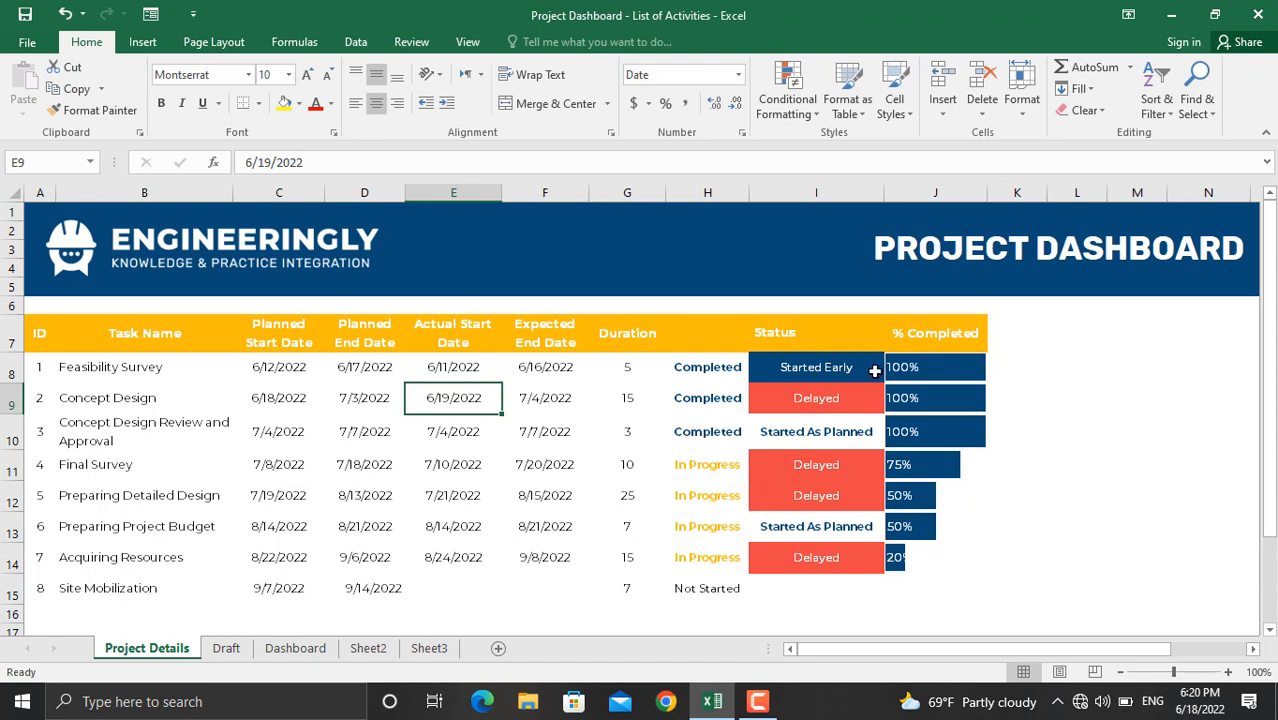
click(458, 364)
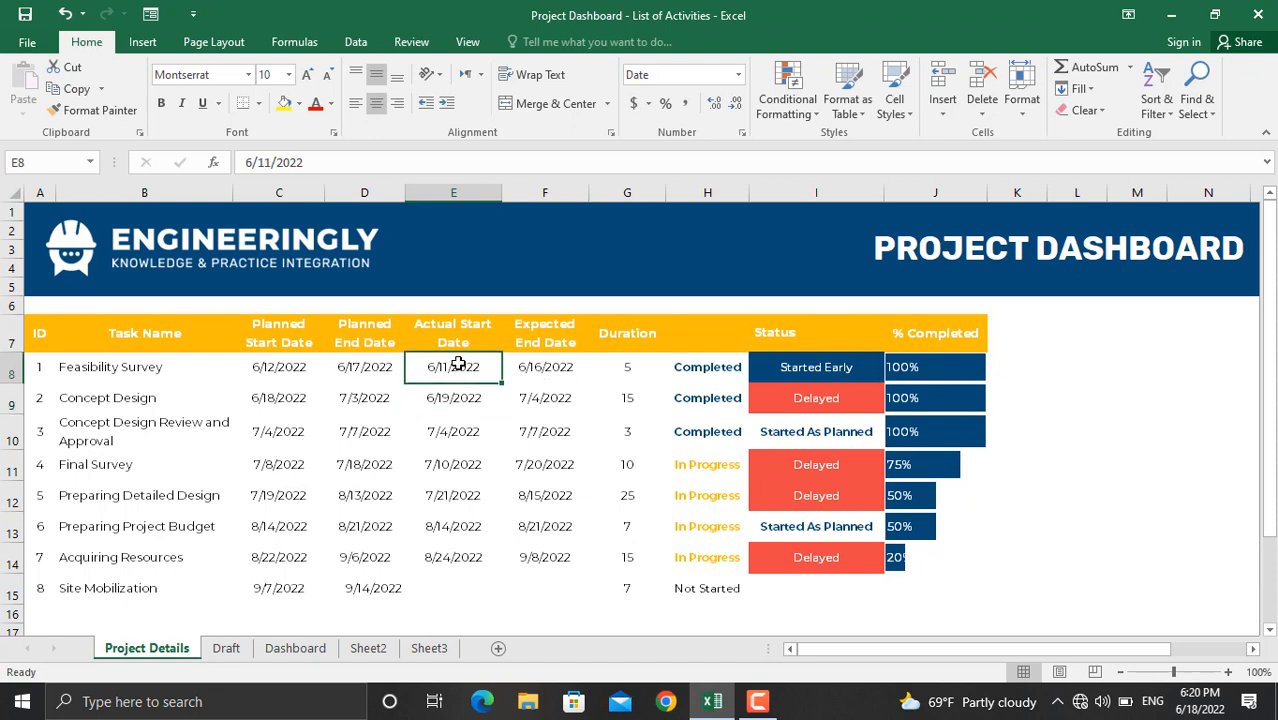
text(6/1)
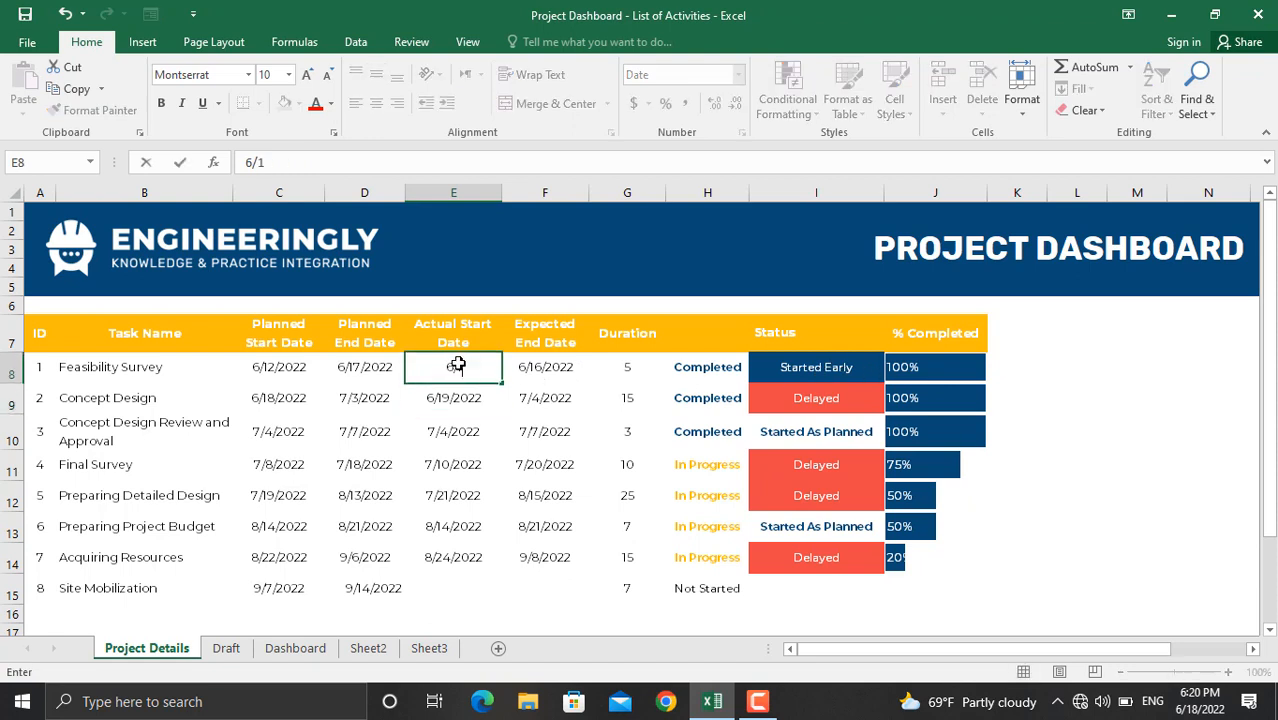
text(2/2022)
key(Return)
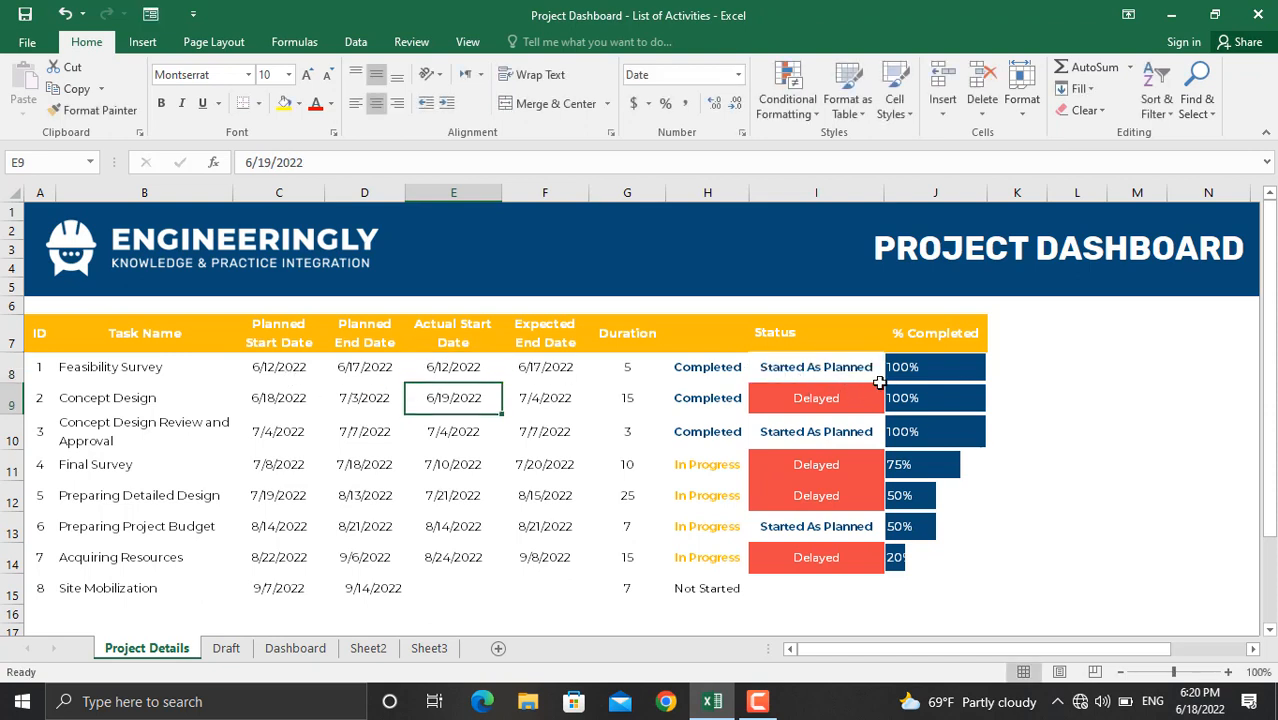
click(918, 370)
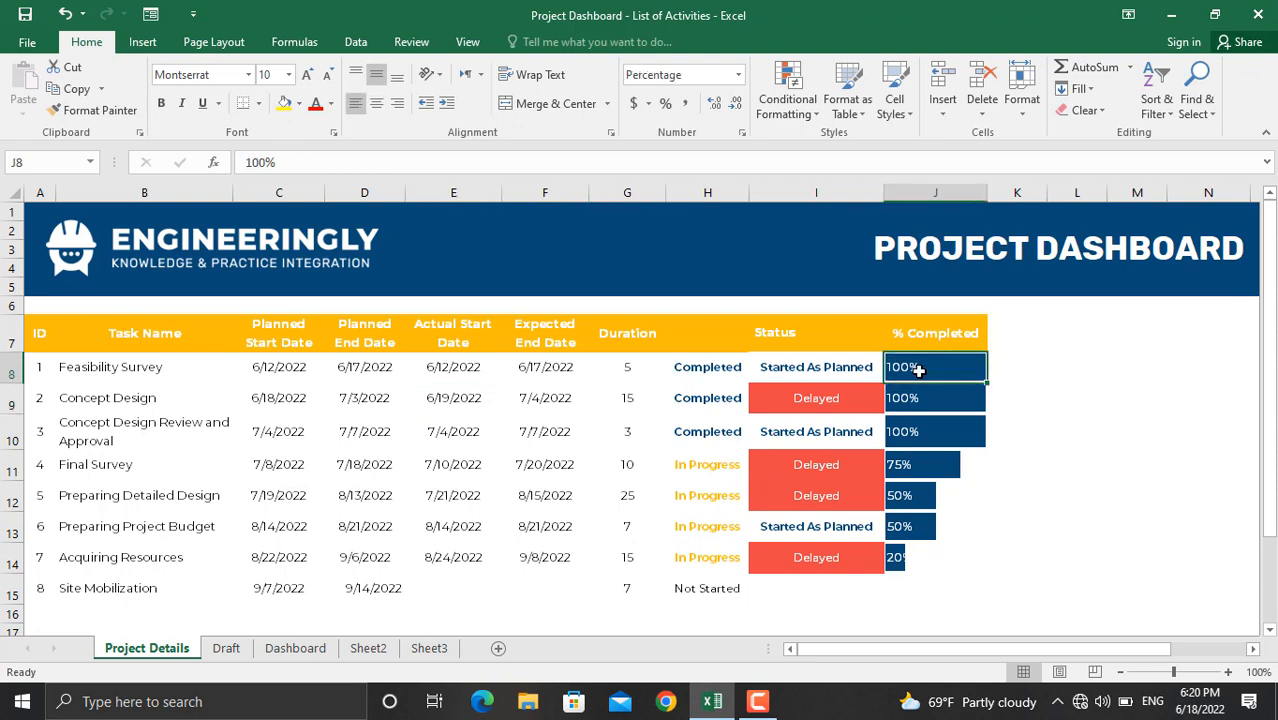
text(75)
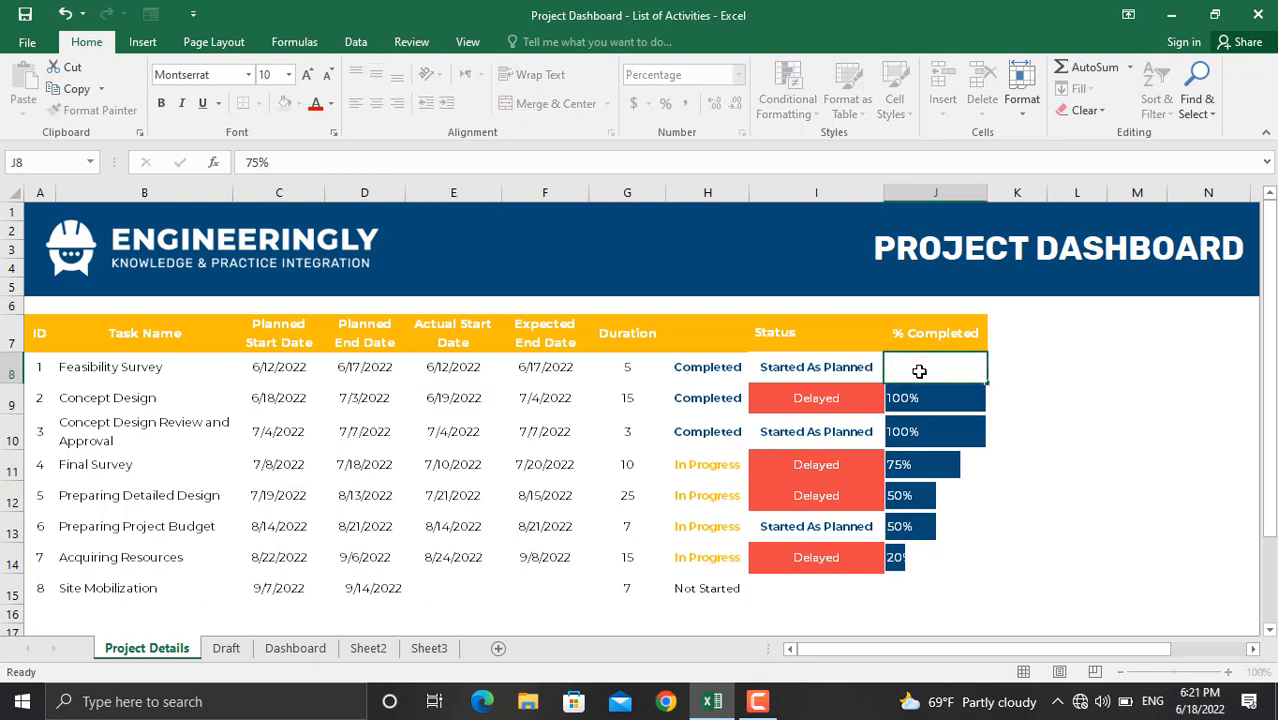
key(Return)
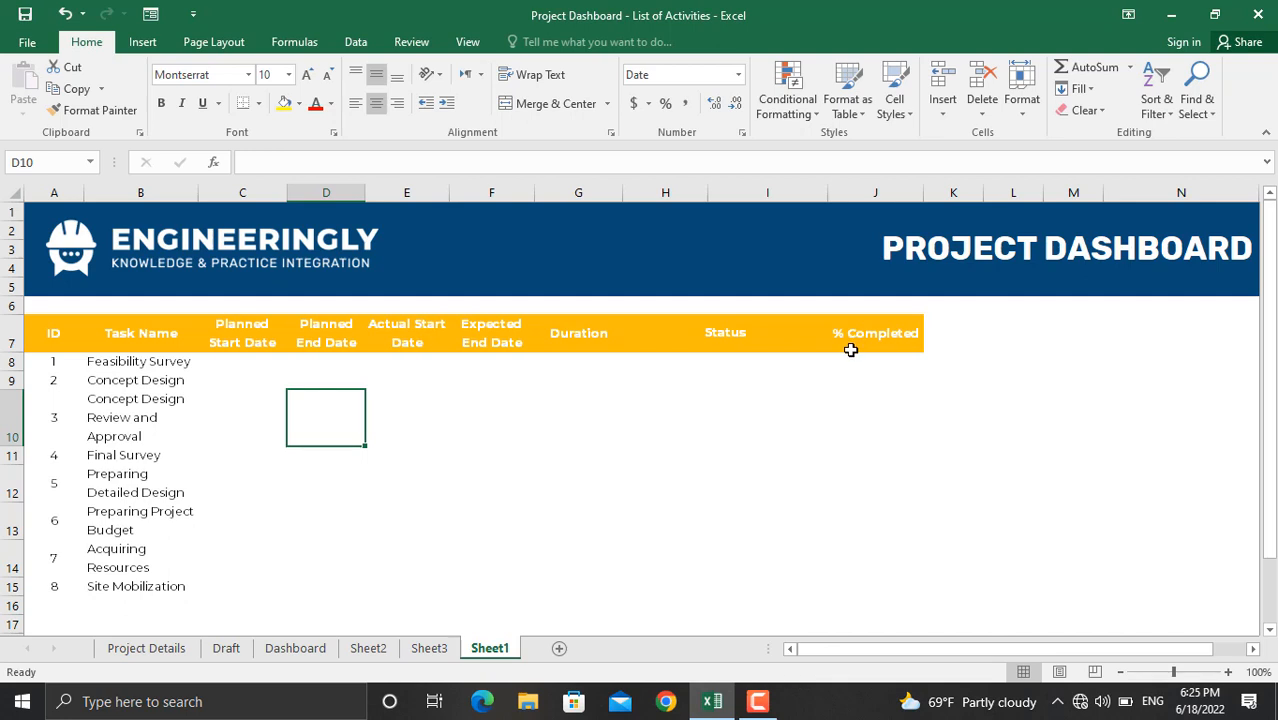
Step: Give Feasibility Survey a planned start of 6/18/2022 and a planned end formula =C8+G8
click(230, 366)
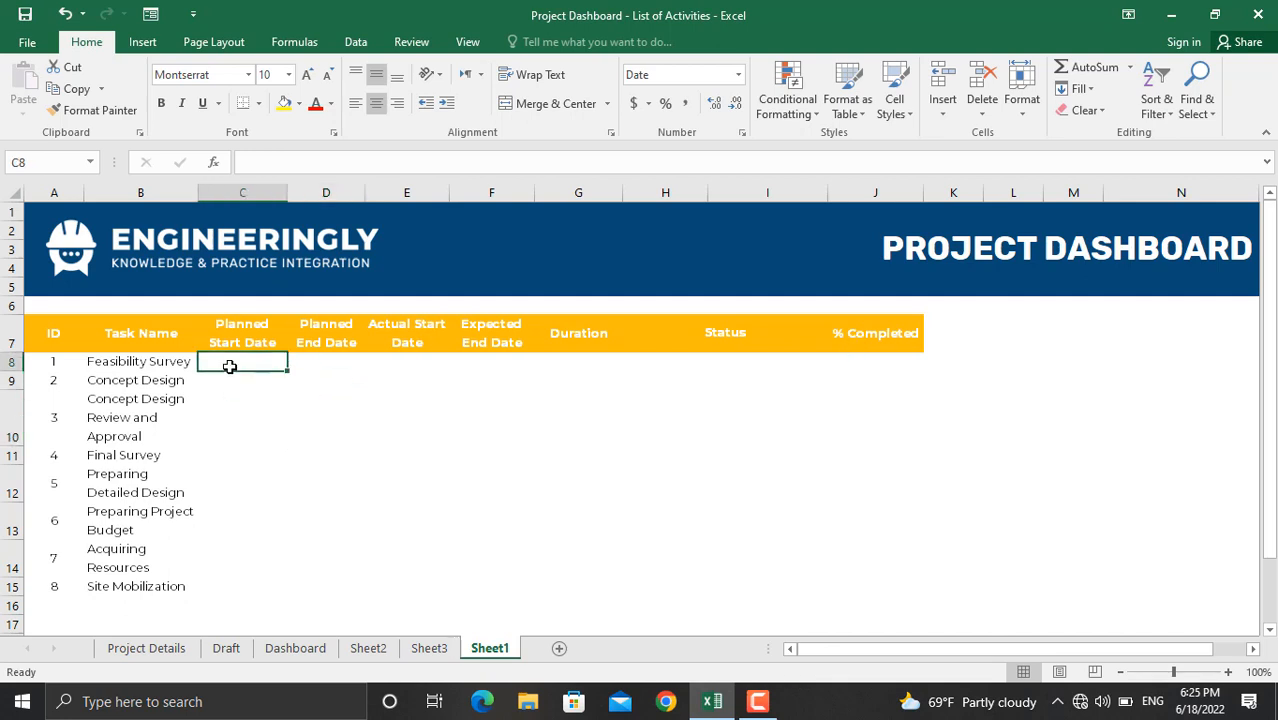
text(6/1)
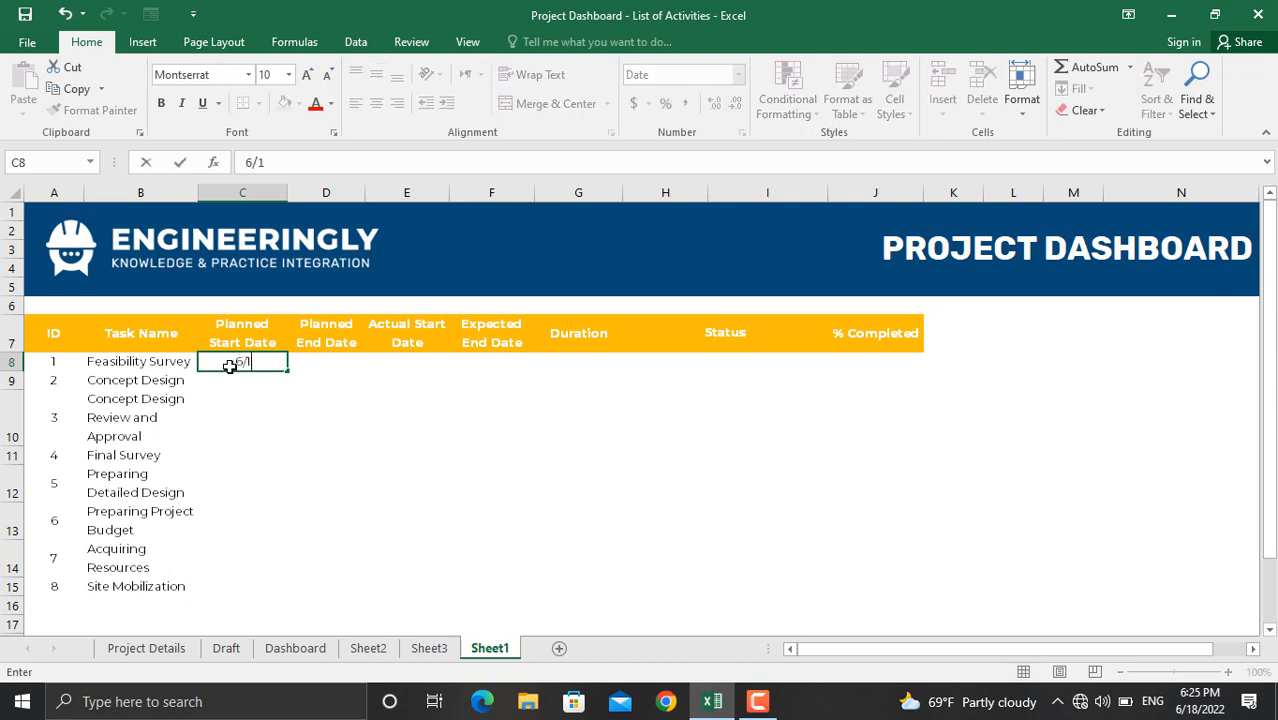
text(8/2022)
key(Return)
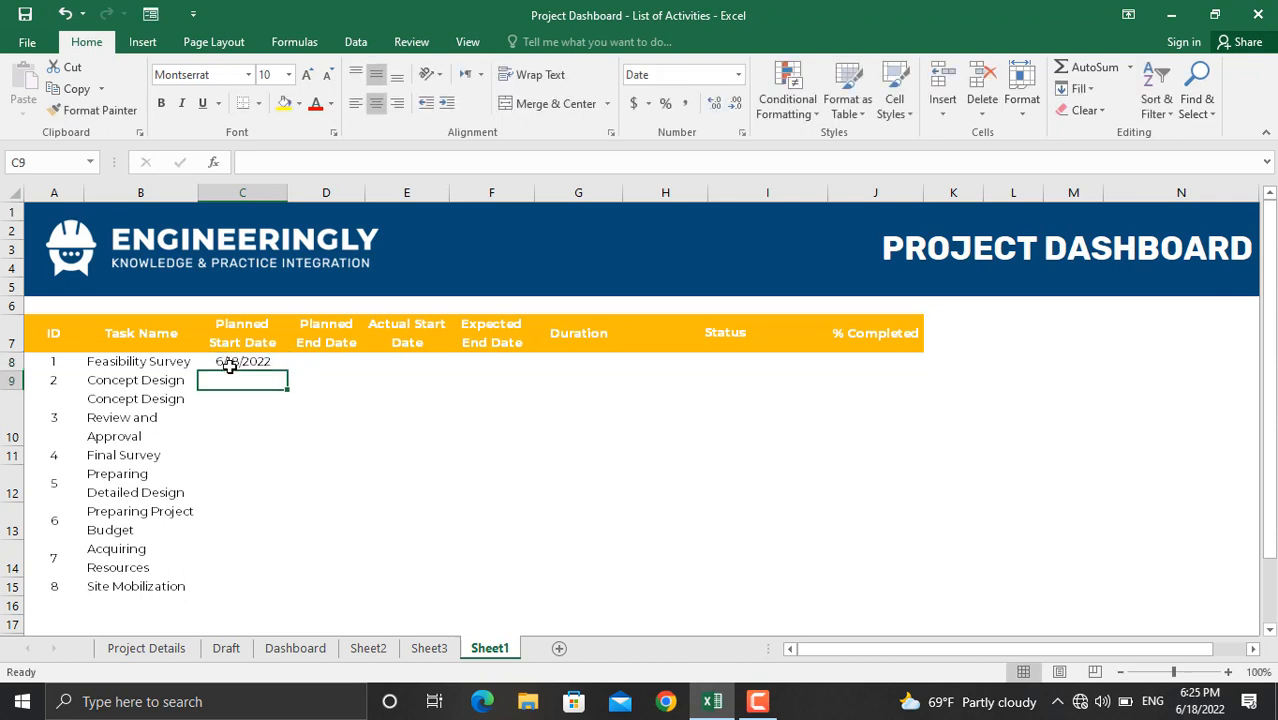
click(228, 363)
click(318, 363)
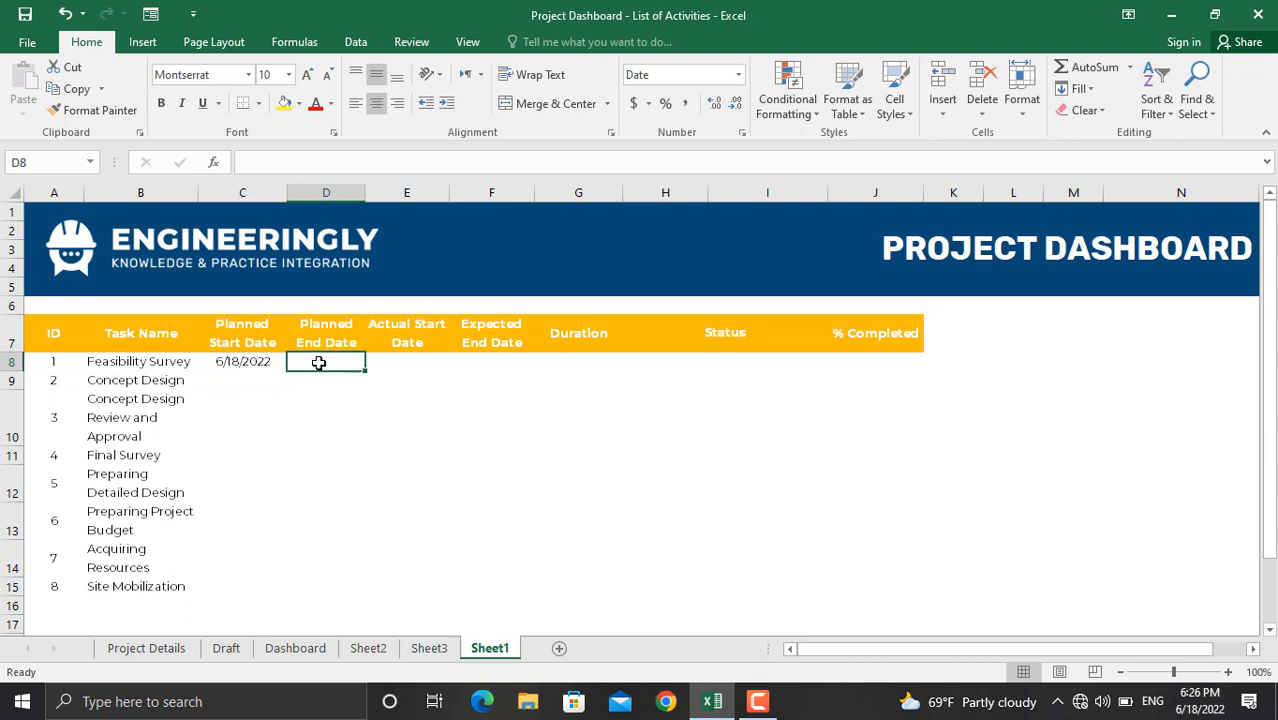
text(=)
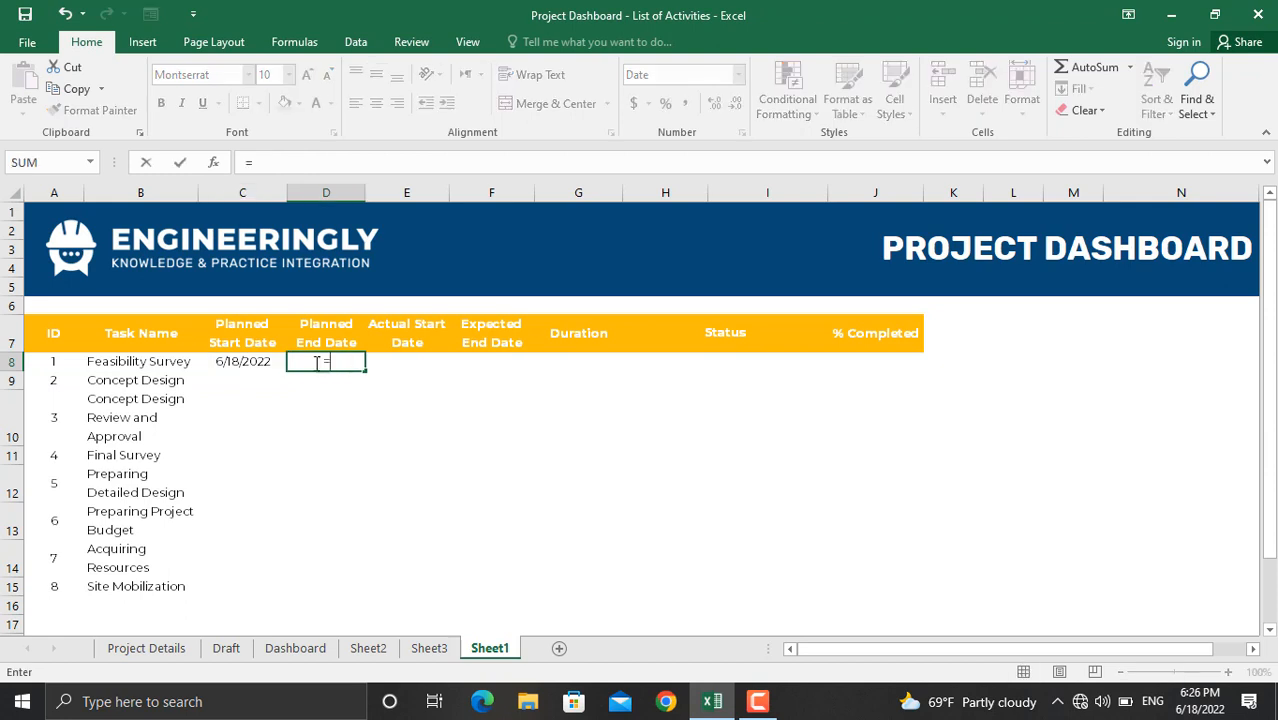
click(248, 361)
text(+)
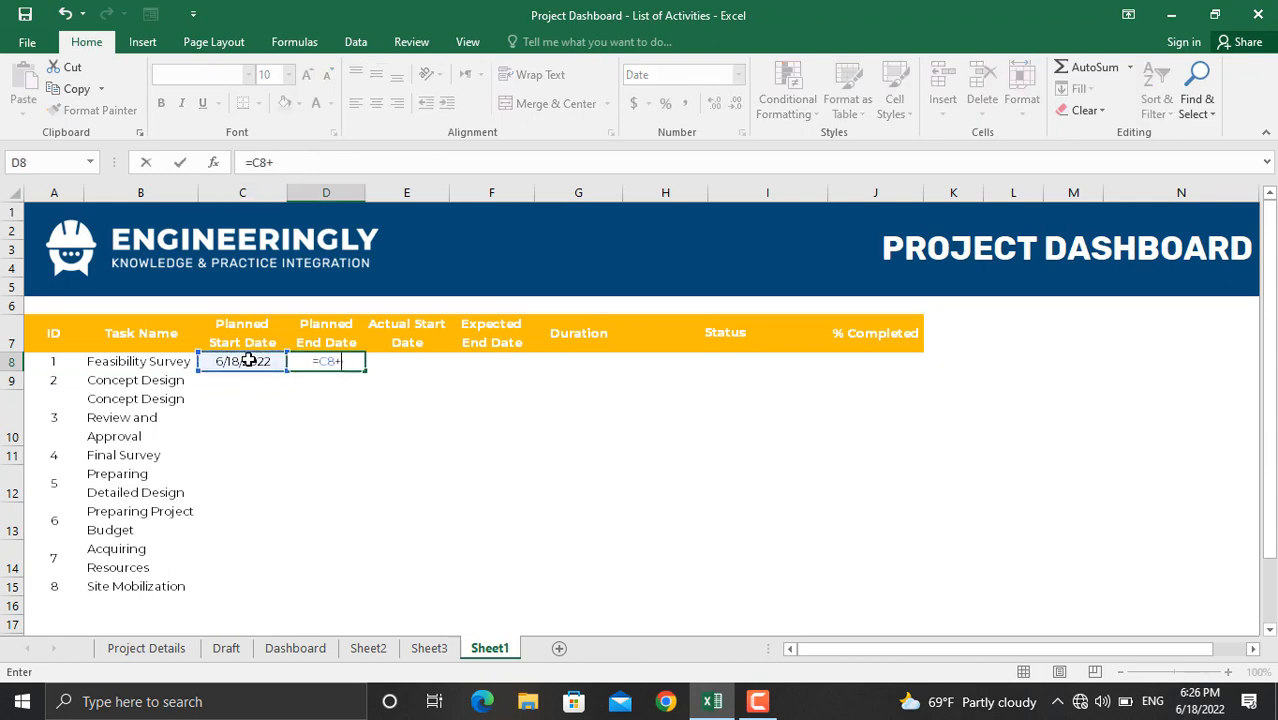
click(575, 366)
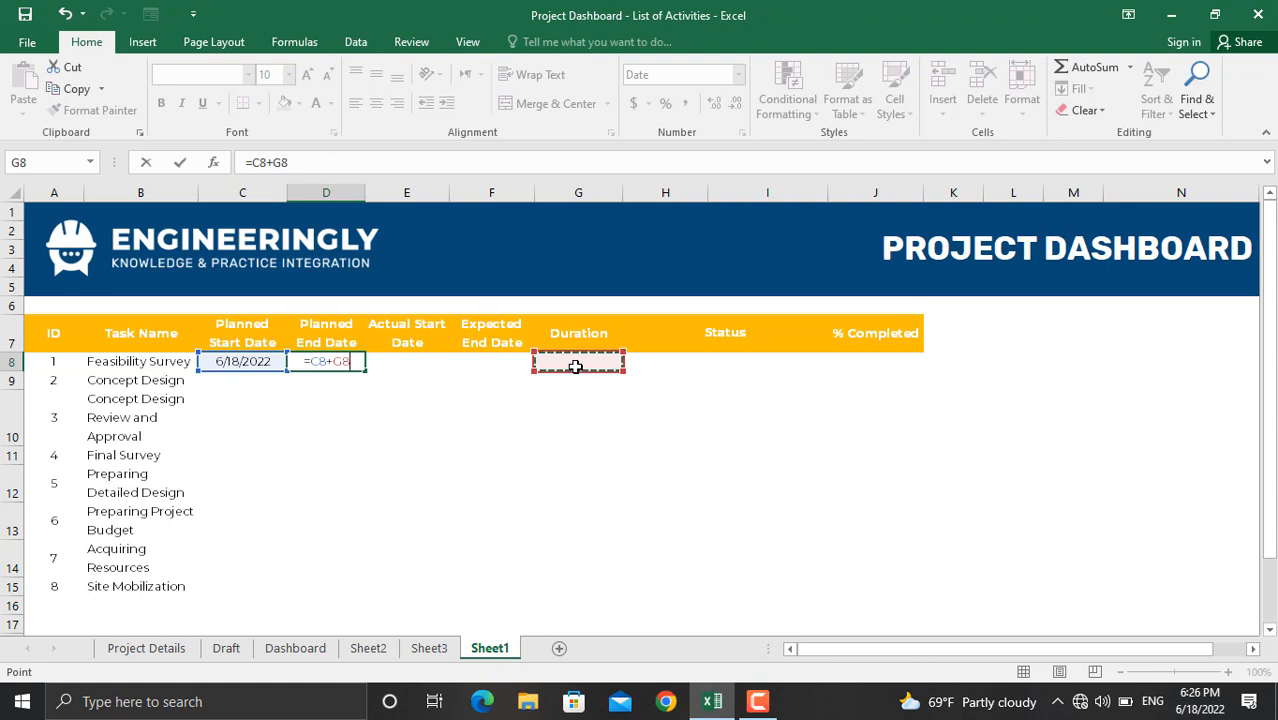
key(Return)
Step: Enter =D8+1 in C9, then fill the planned end and start formulas down to row 15
click(230, 382)
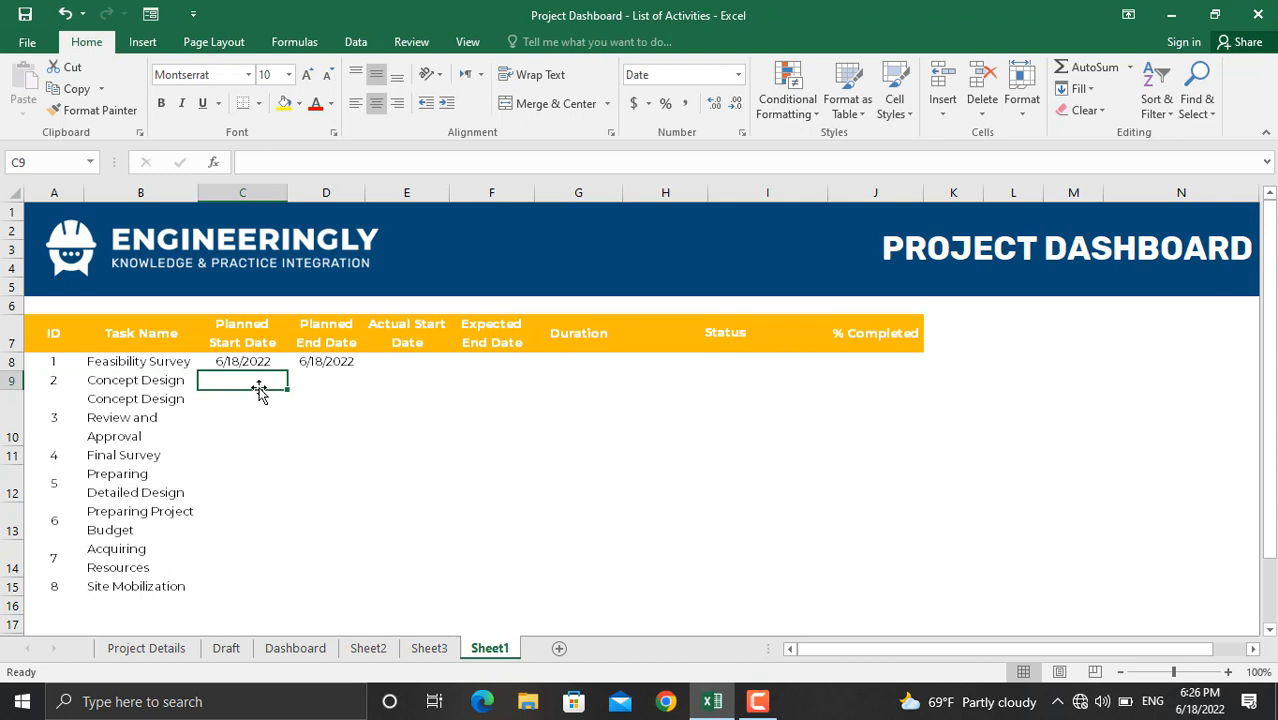
text(=)
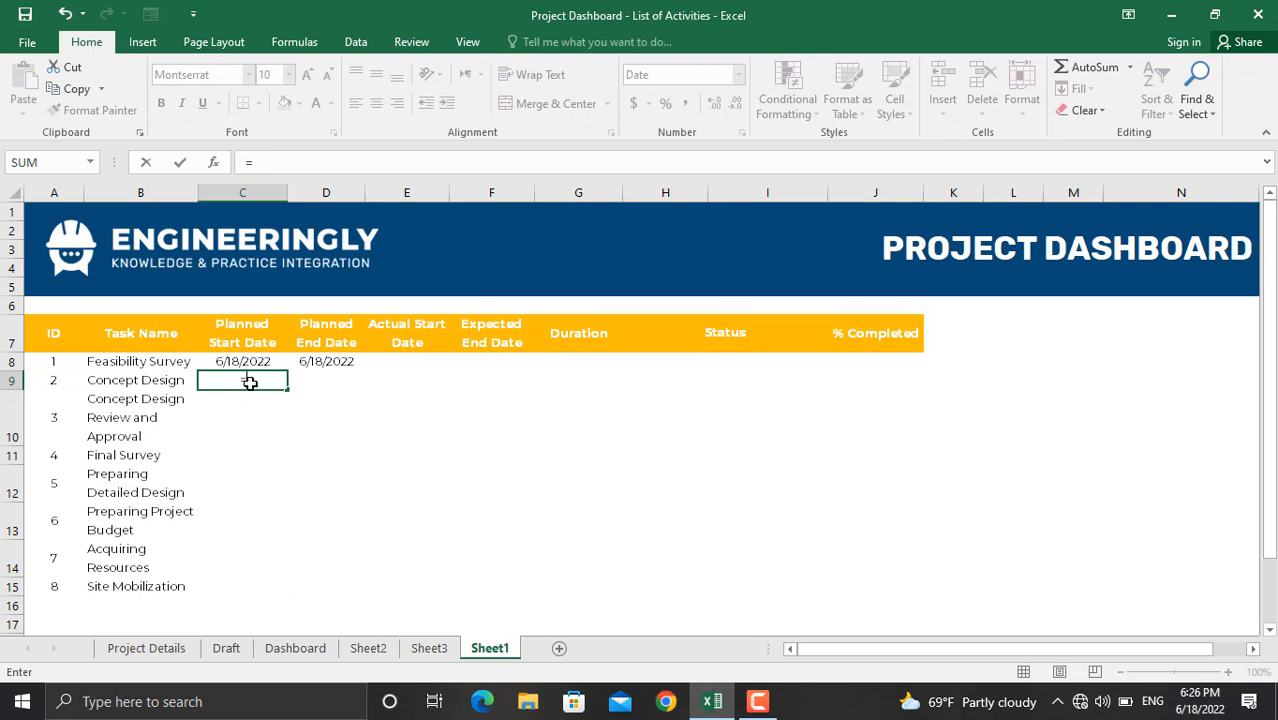
click(328, 362)
text(+1)
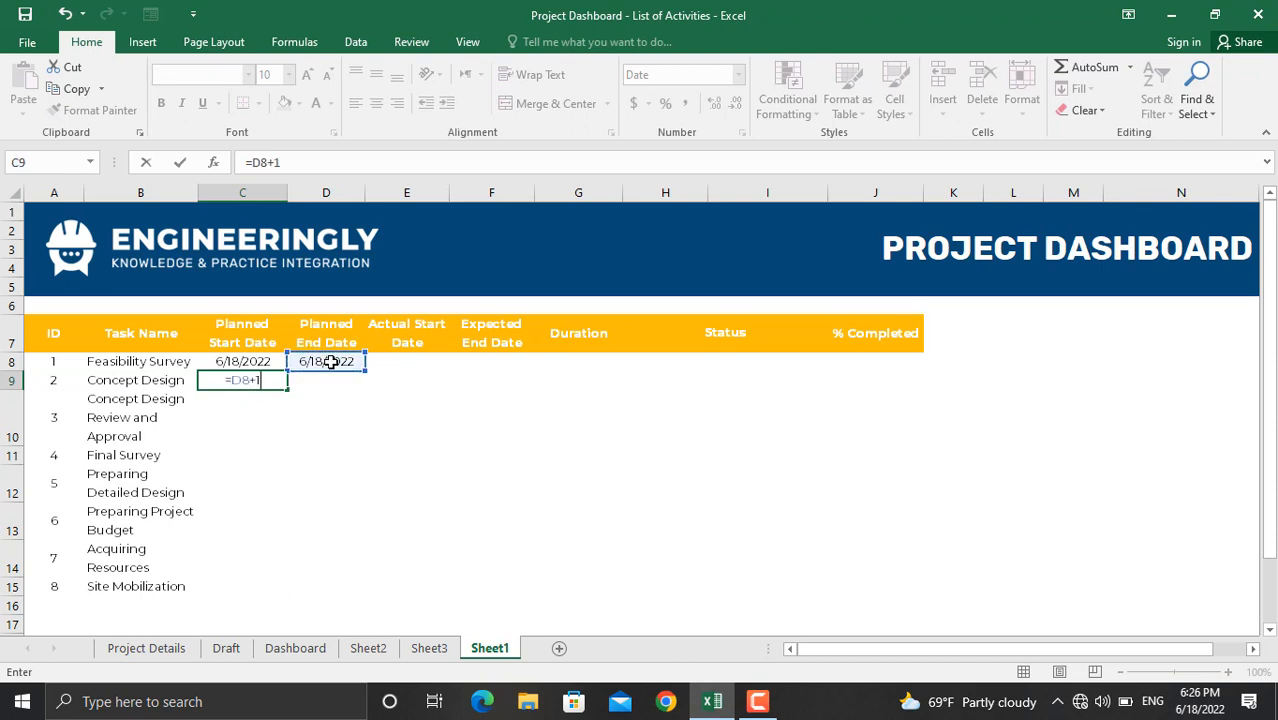
key(Return)
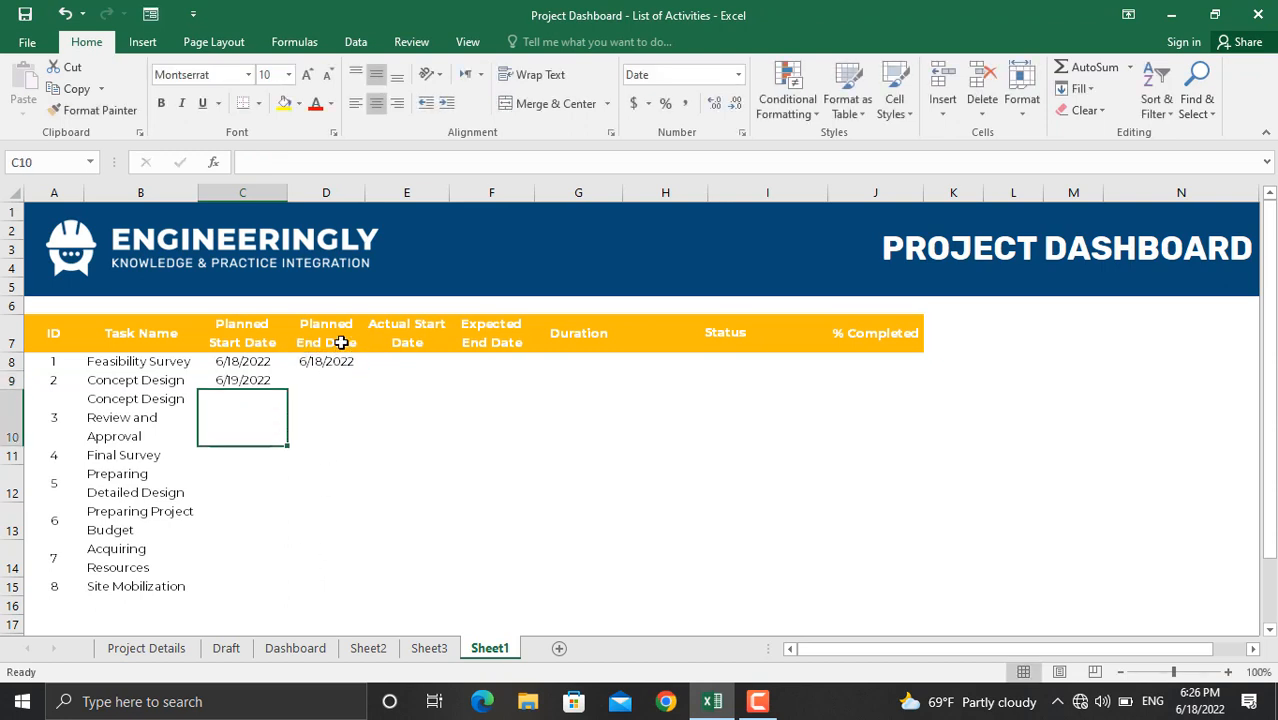
key(Up)
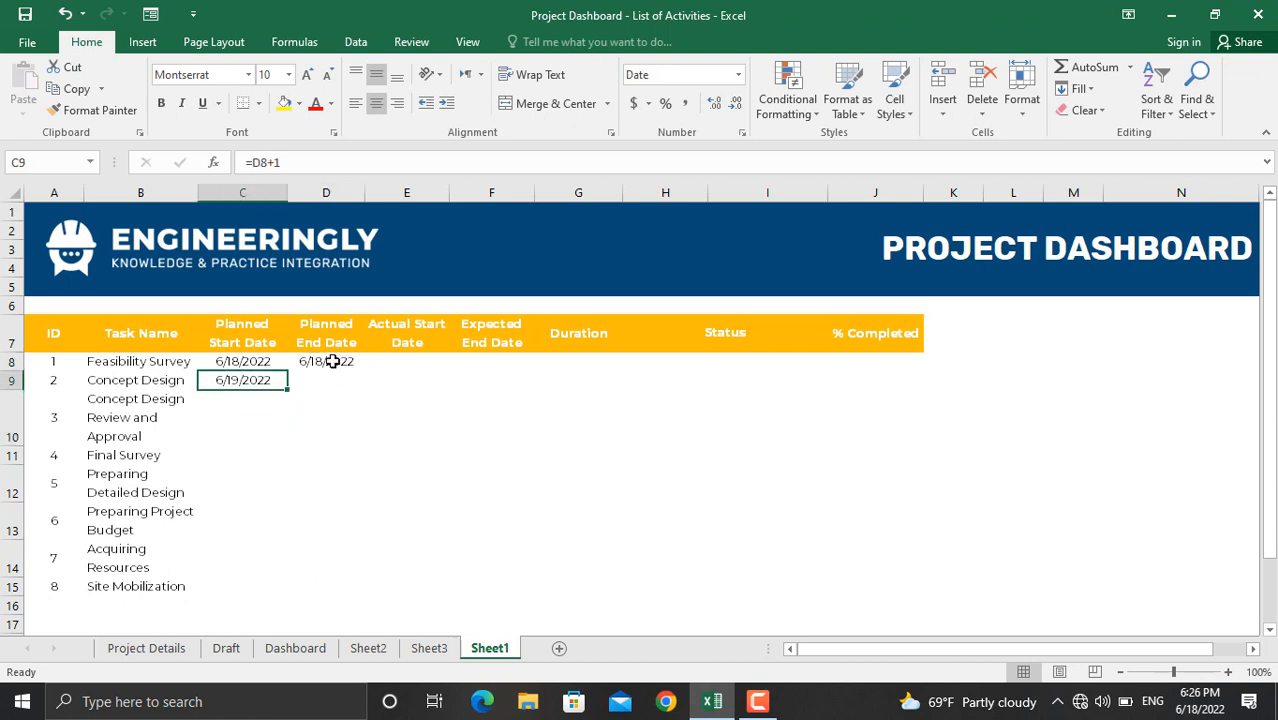
click(333, 361)
drag(367, 368, 366, 594)
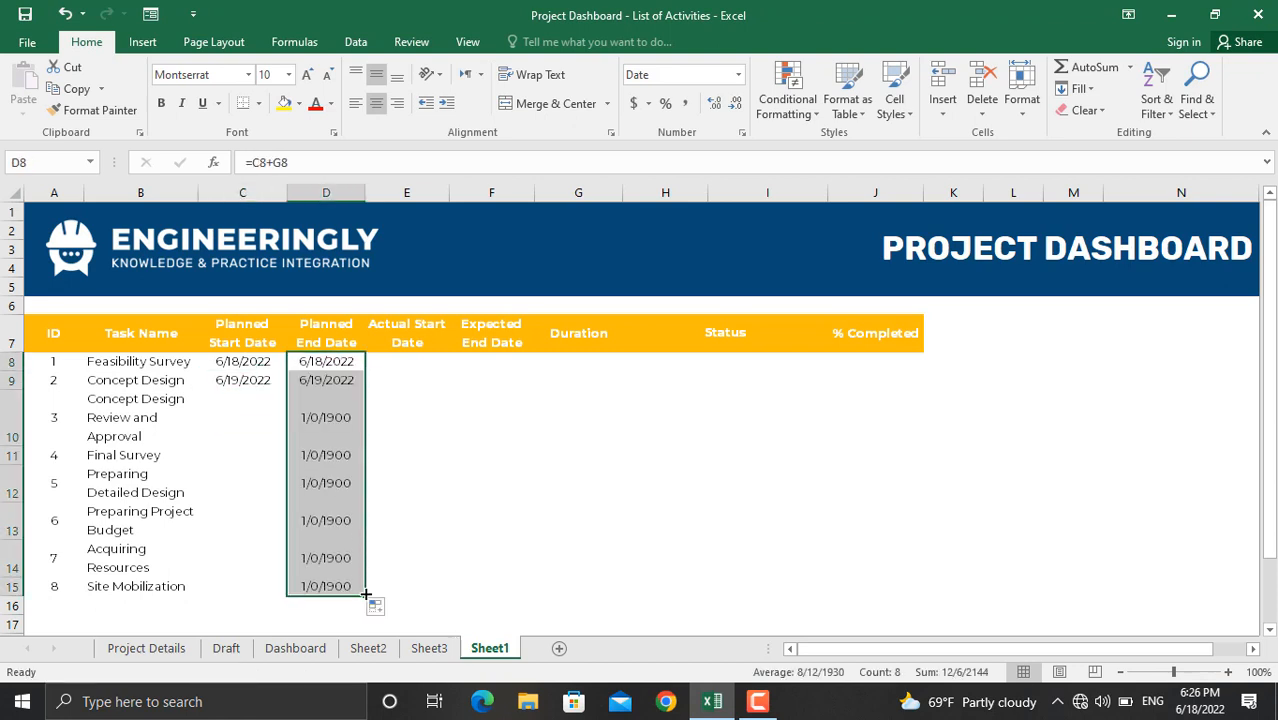
click(253, 377)
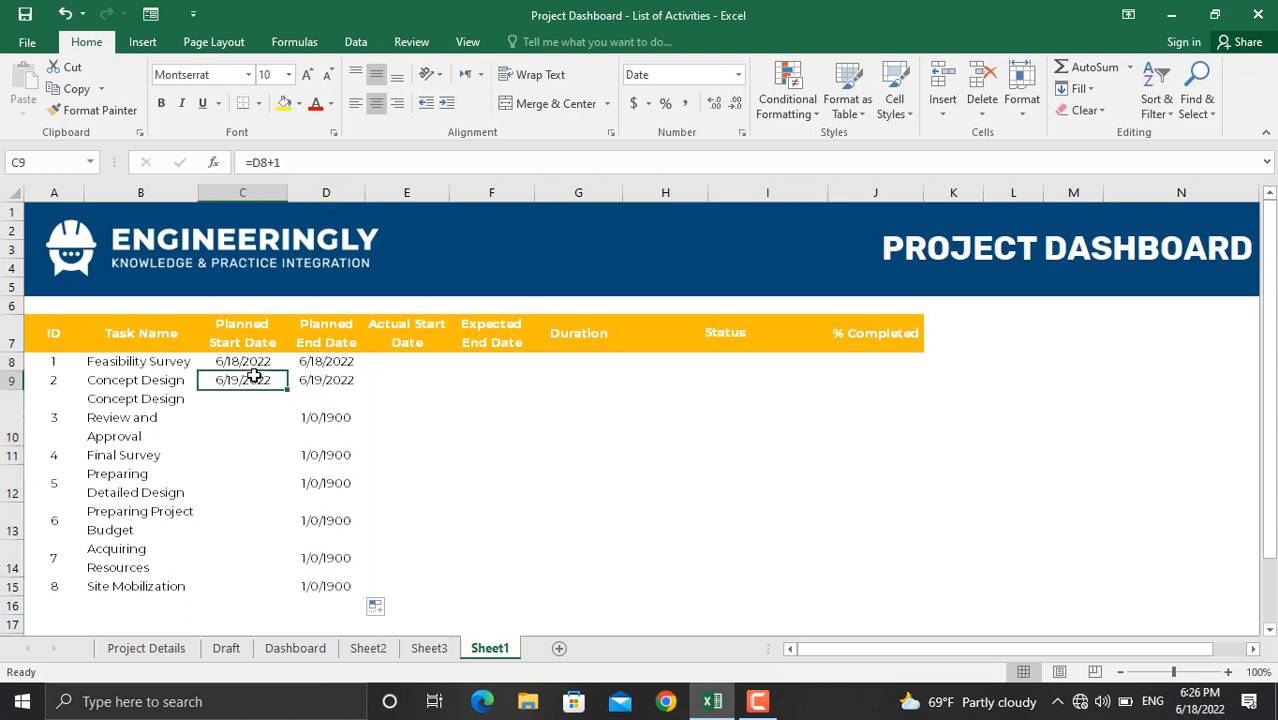
drag(288, 390, 280, 592)
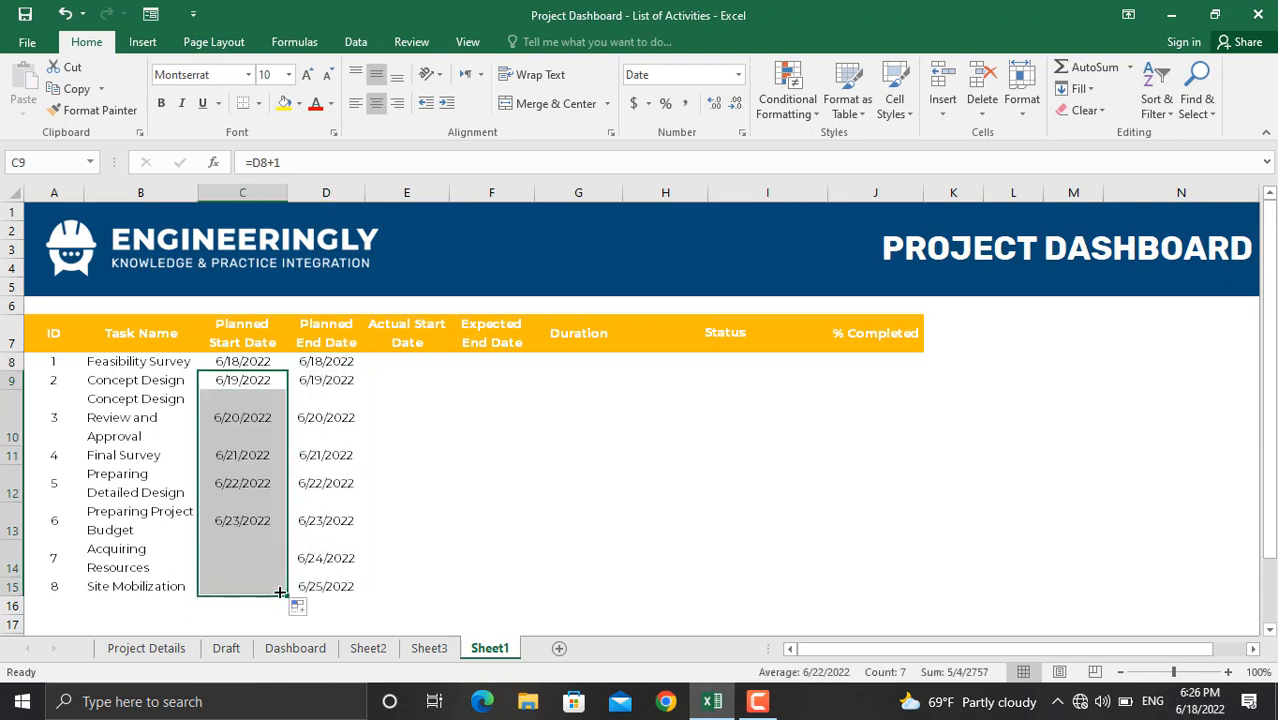
click(582, 363)
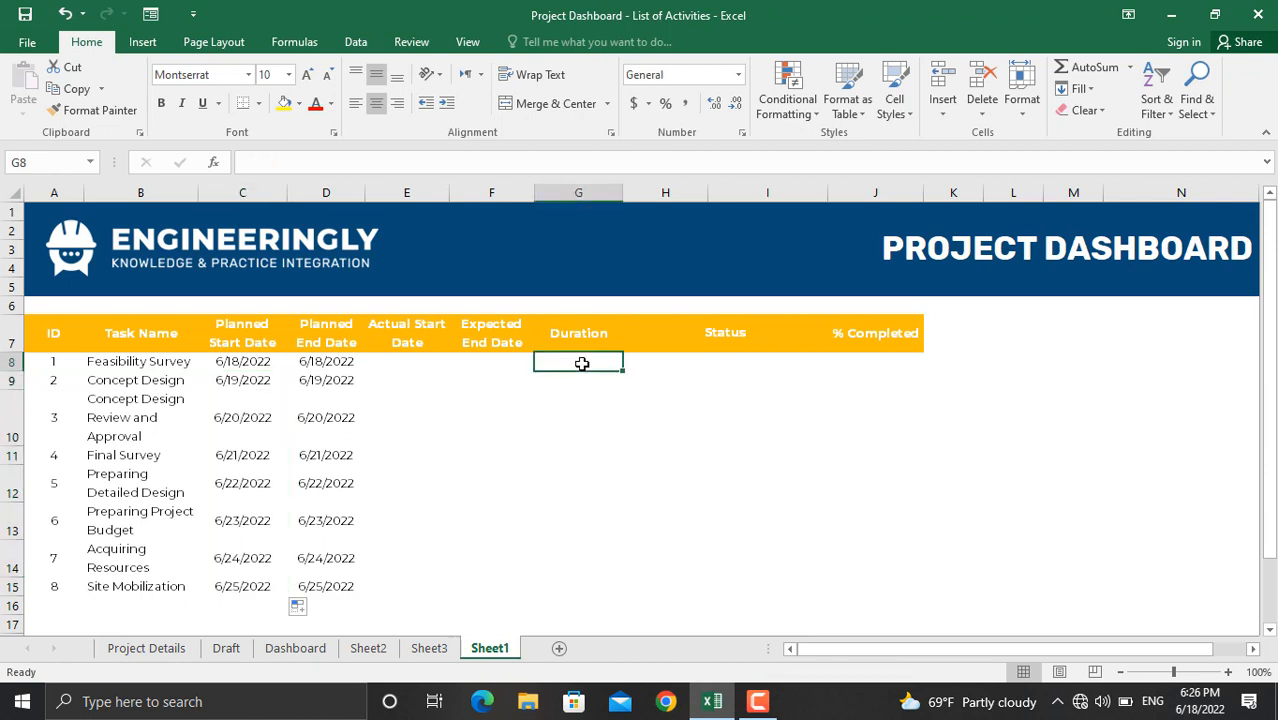
Step: Enter durations 3, 4, 6, 2, 7, 5, 3 and 2 days into G8:G15
text(3)
key(Return)
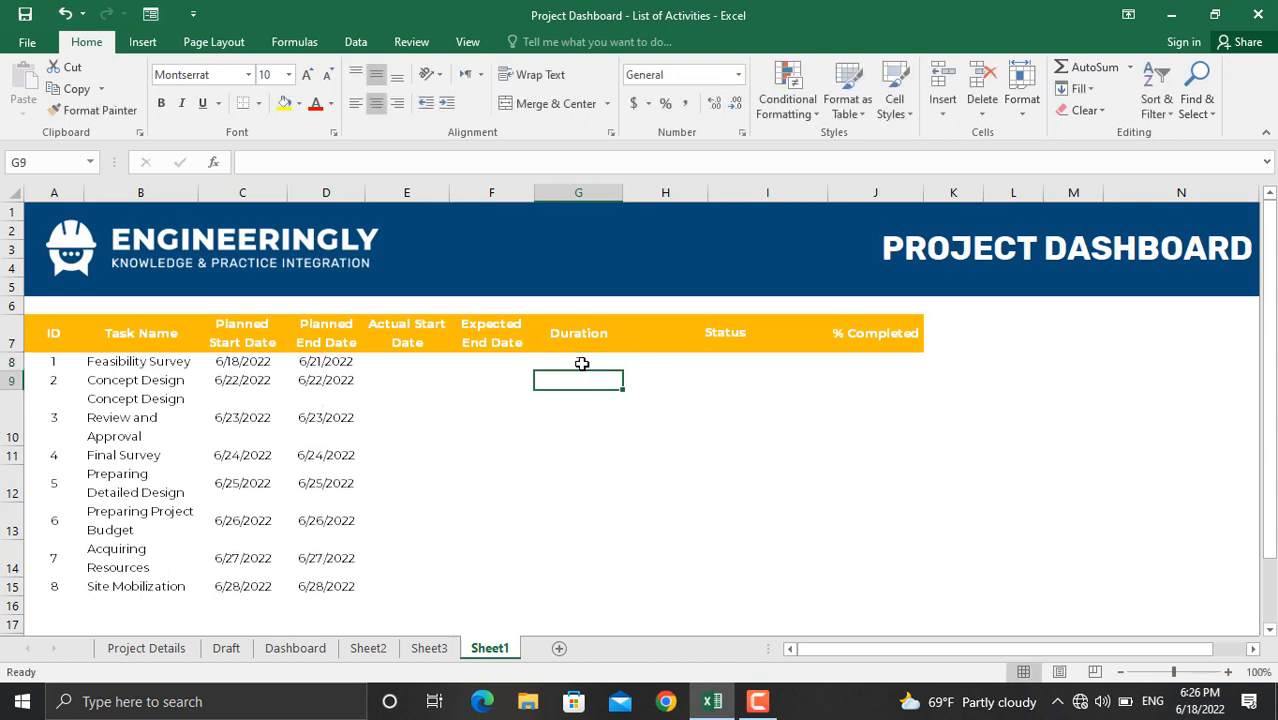
text(4)
key(Return)
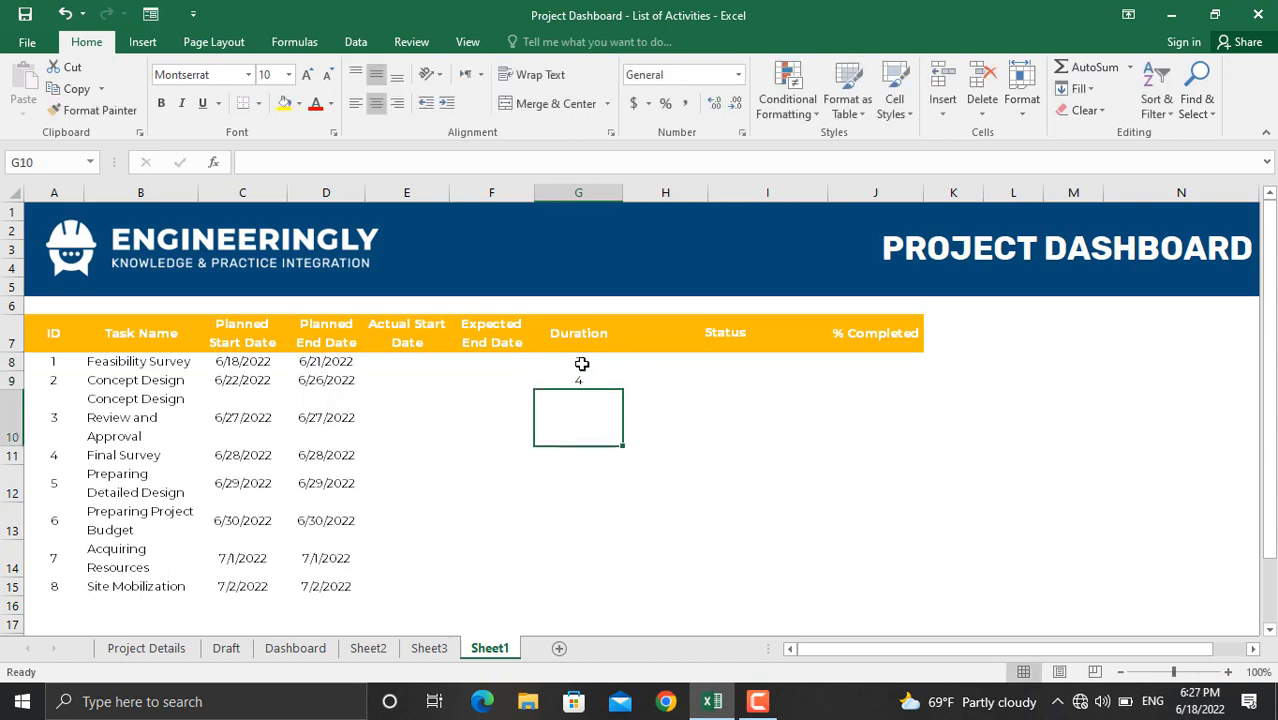
text(6)
key(Return)
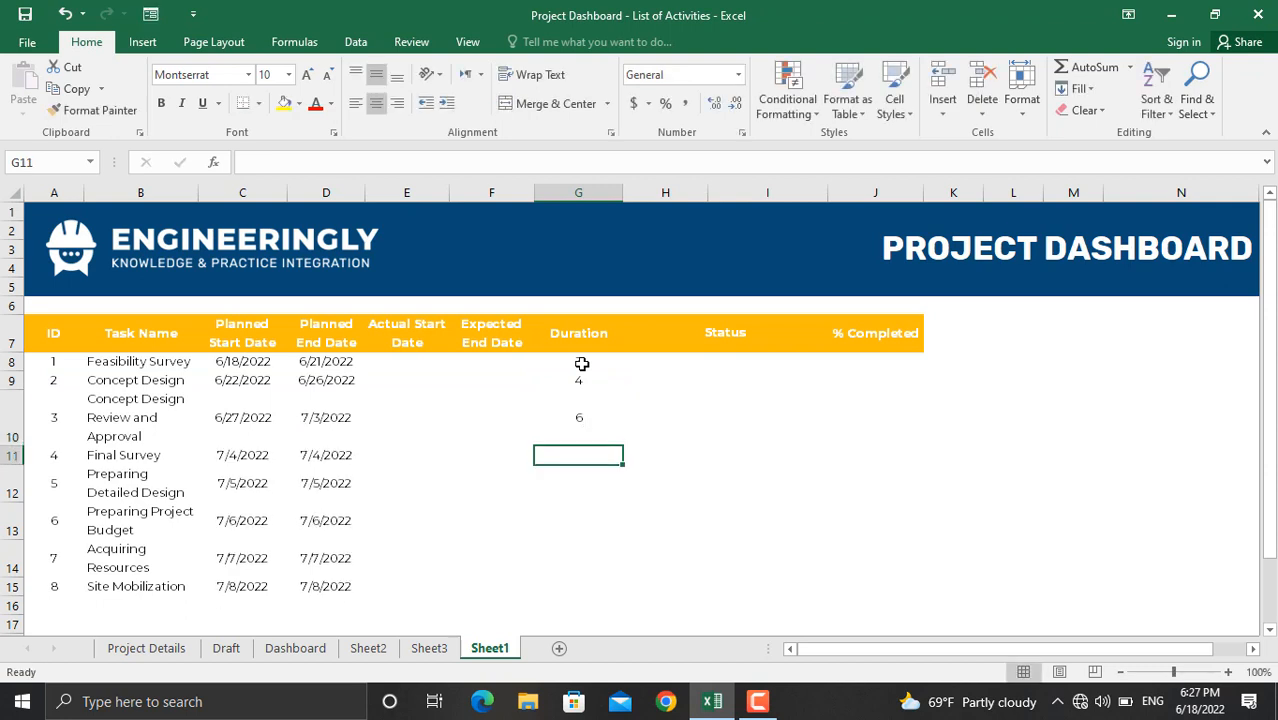
text(2)
key(Return)
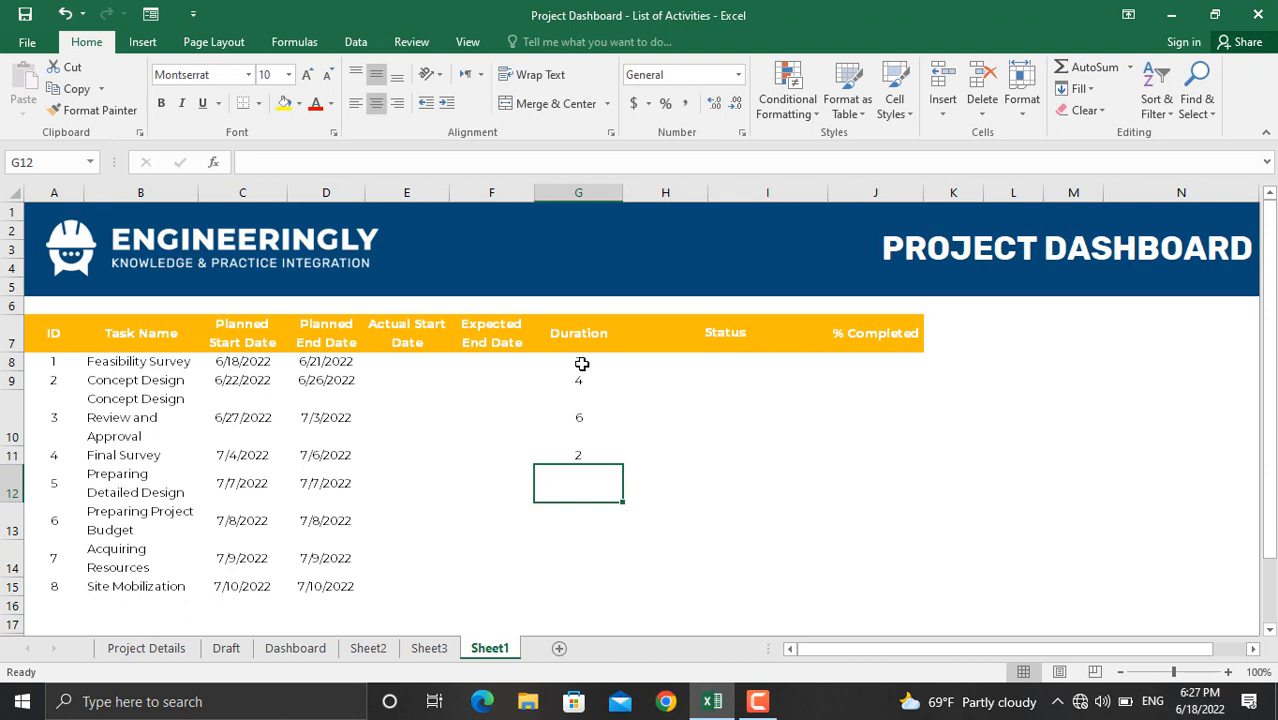
text(7)
key(Return)
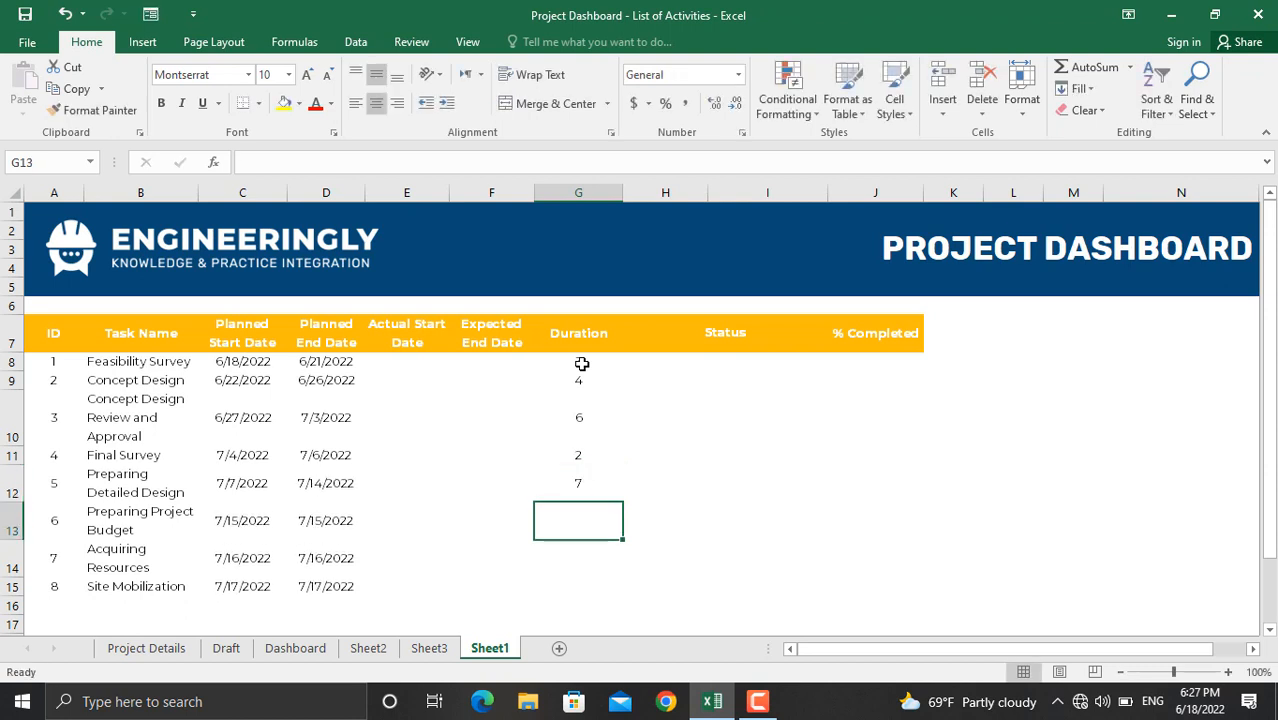
text(5)
key(Return)
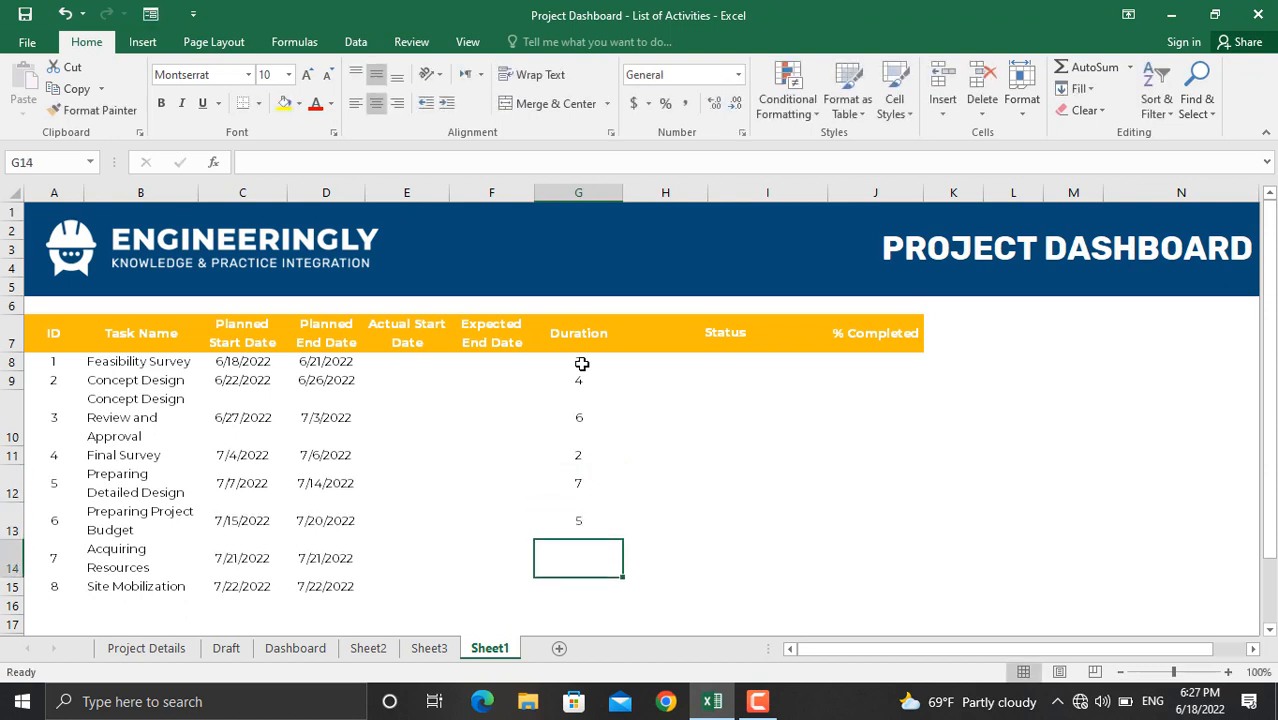
text(3)
key(Return)
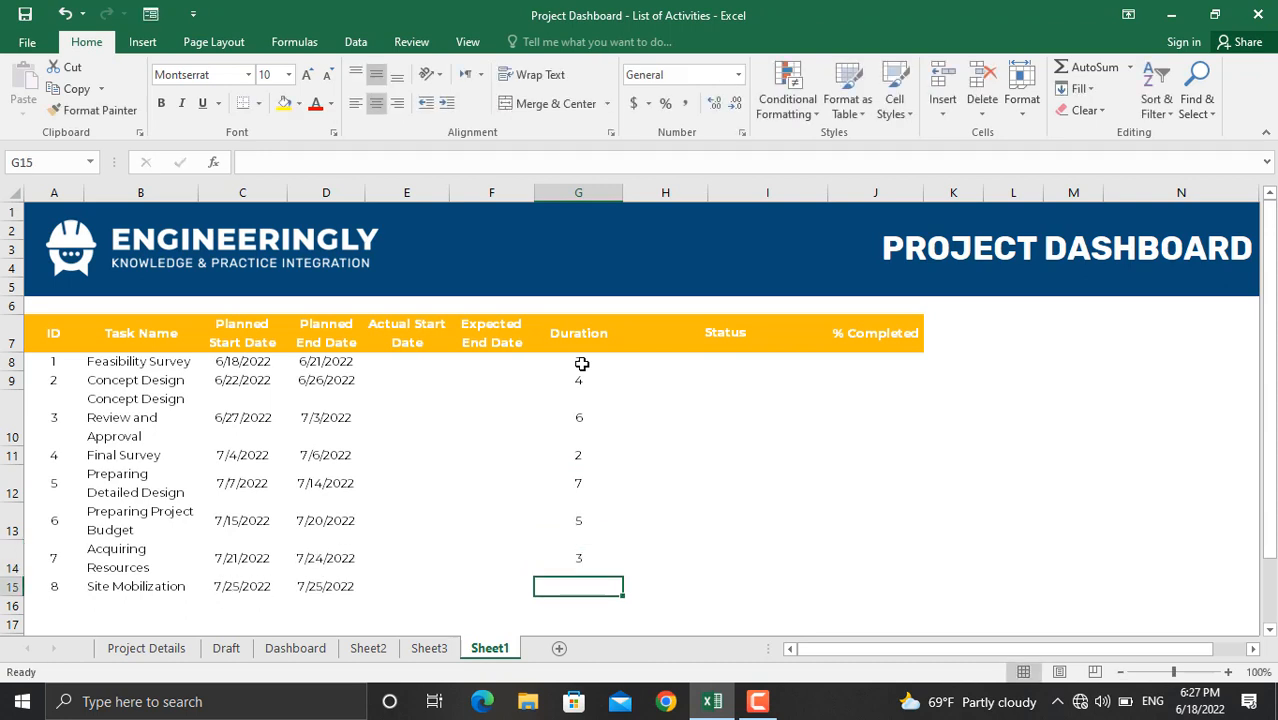
text(2)
key(Return)
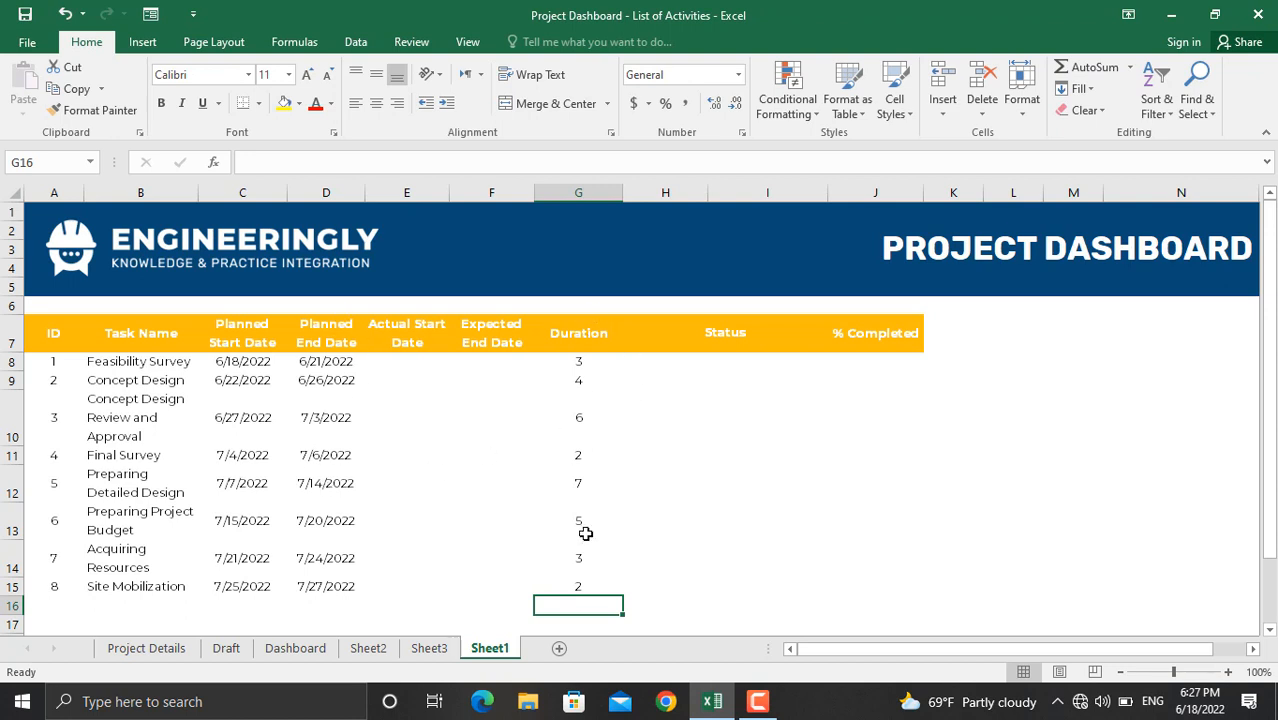
click(767, 362)
click(878, 362)
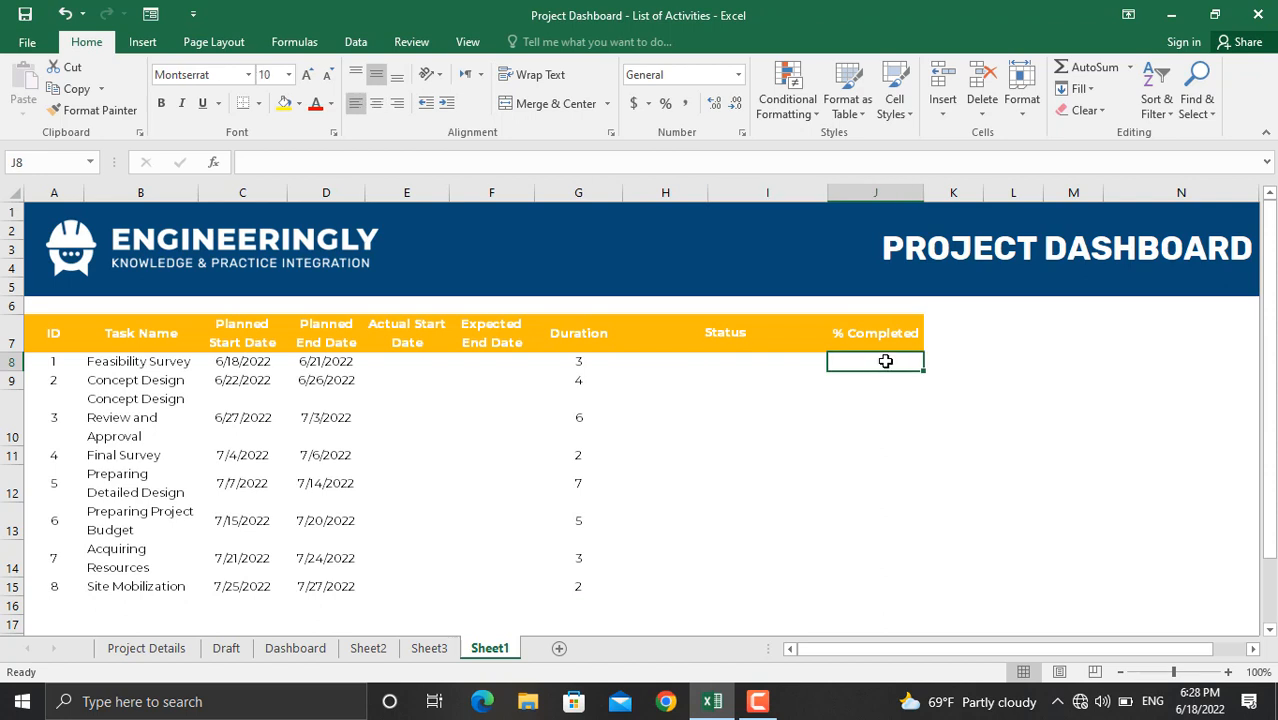
Step: Apply a dark-blue data bar rule to J8:J15 with number minimum 0 and number maximum 1
drag(885, 361, 860, 587)
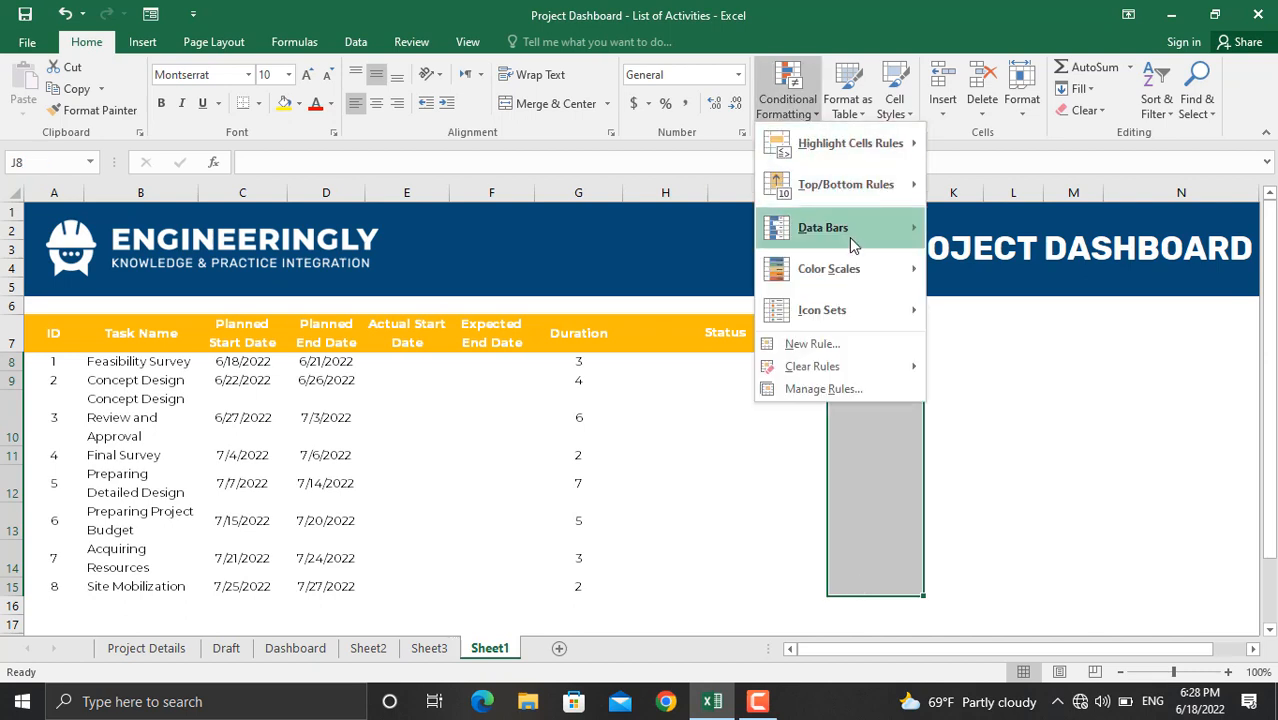
mouse_move(853, 245)
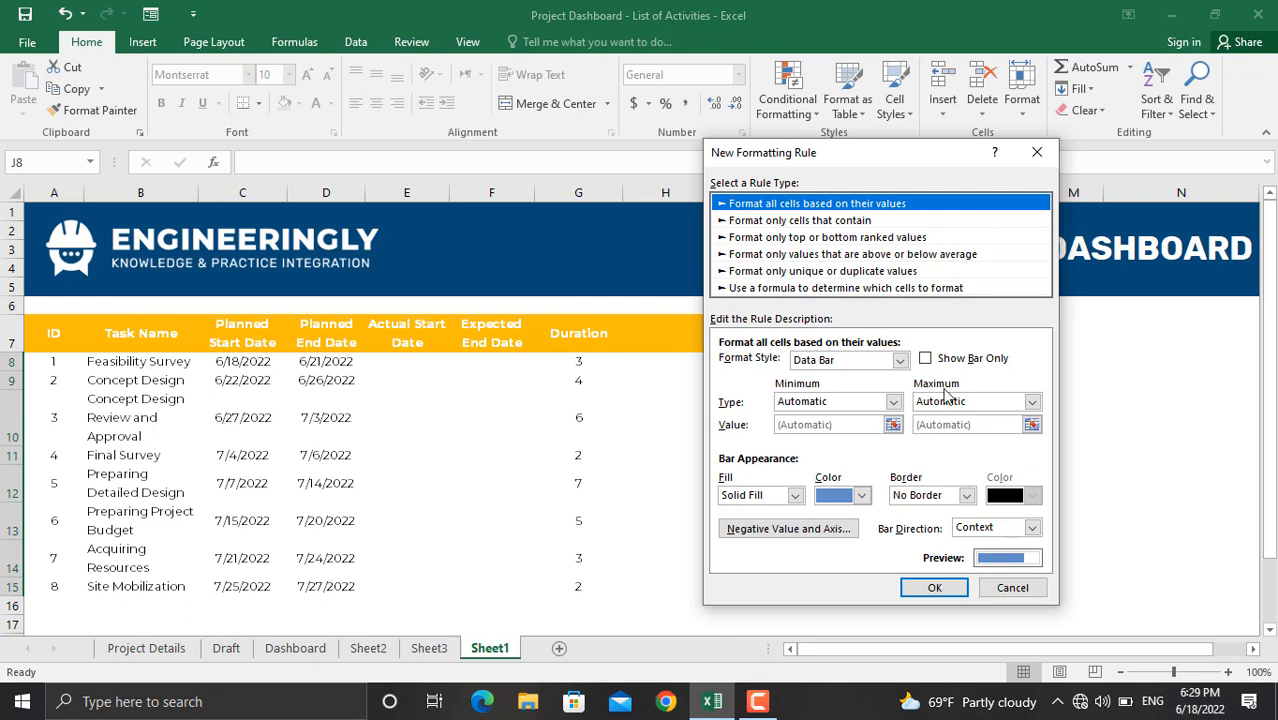
click(893, 401)
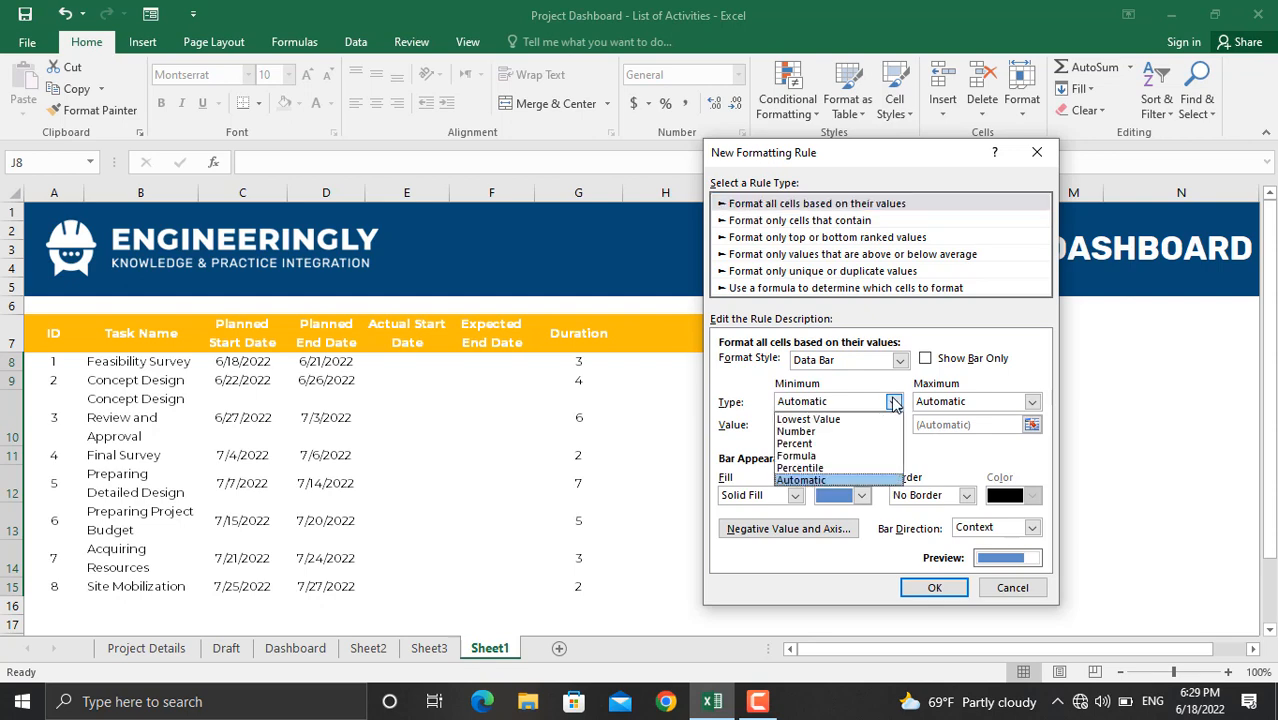
click(850, 432)
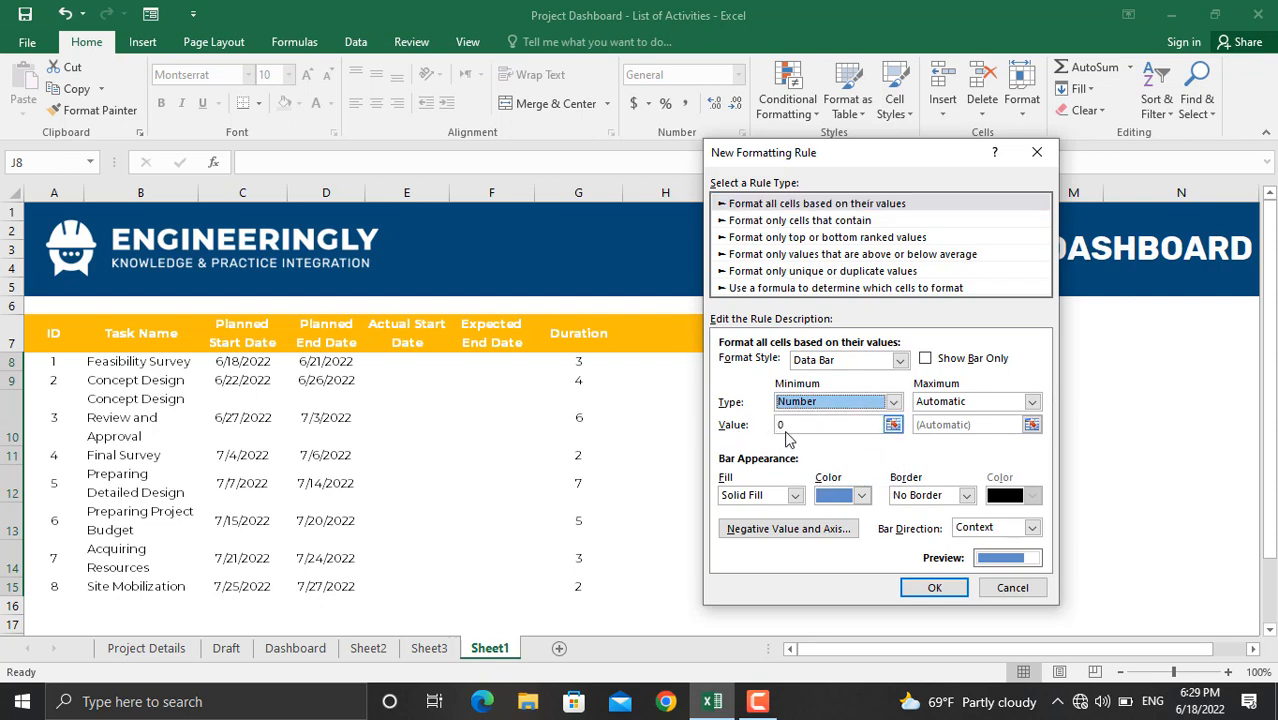
click(1032, 401)
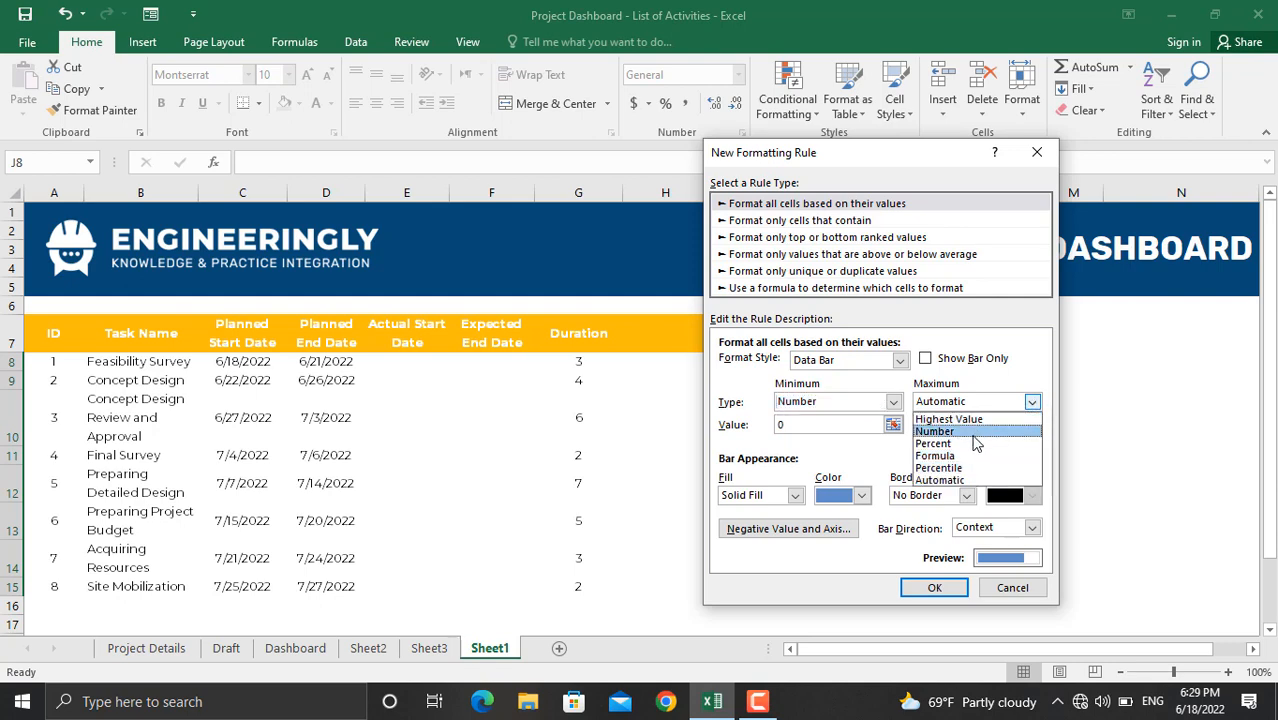
click(978, 432)
click(908, 424)
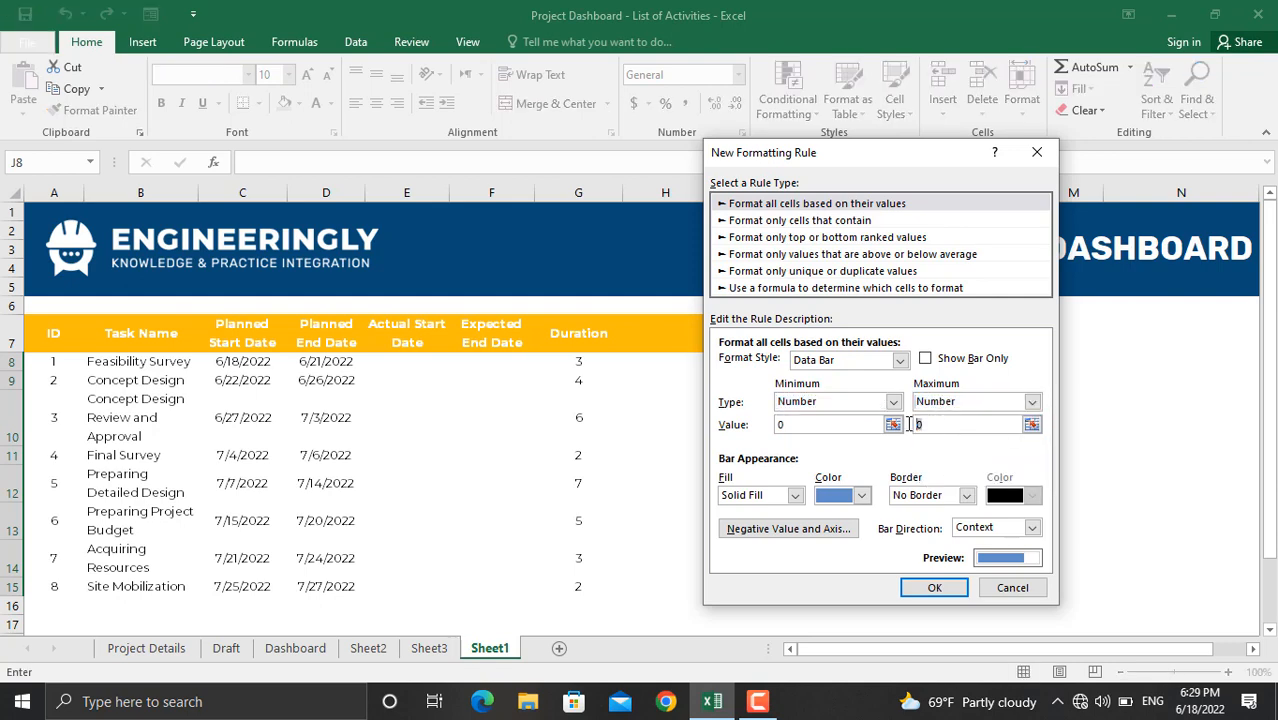
key(Delete)
text(1)
click(862, 496)
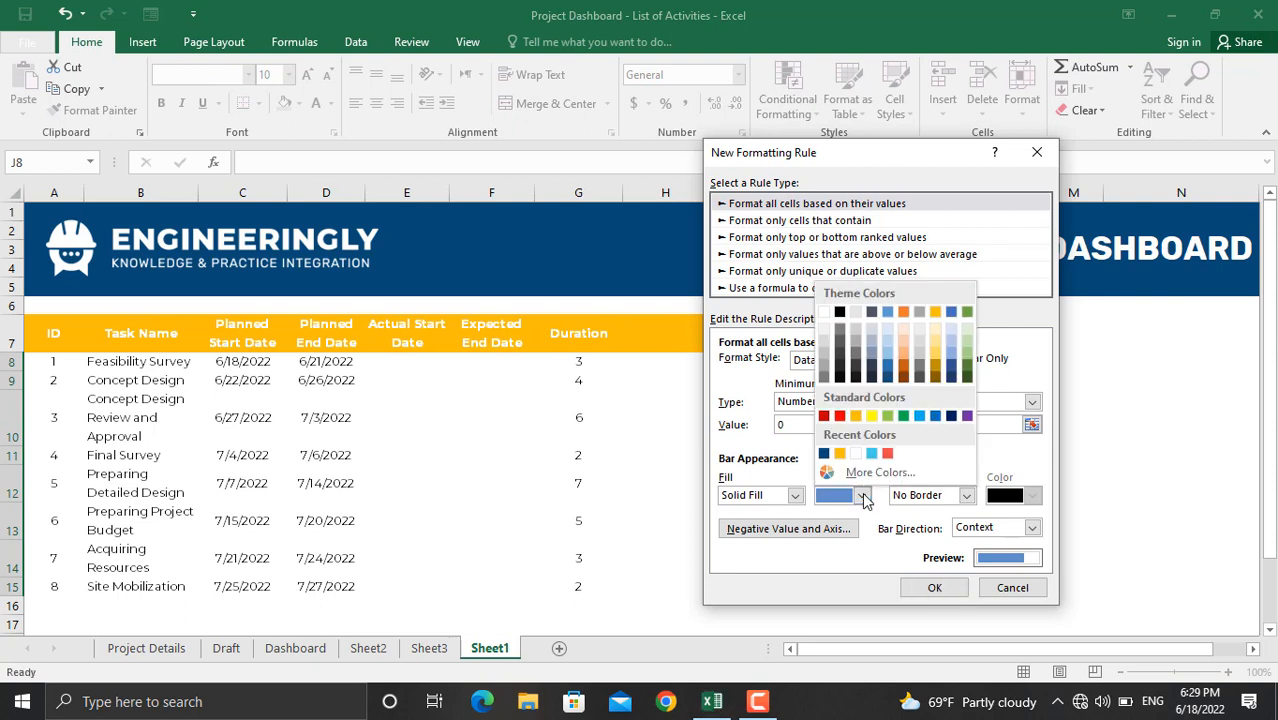
click(825, 455)
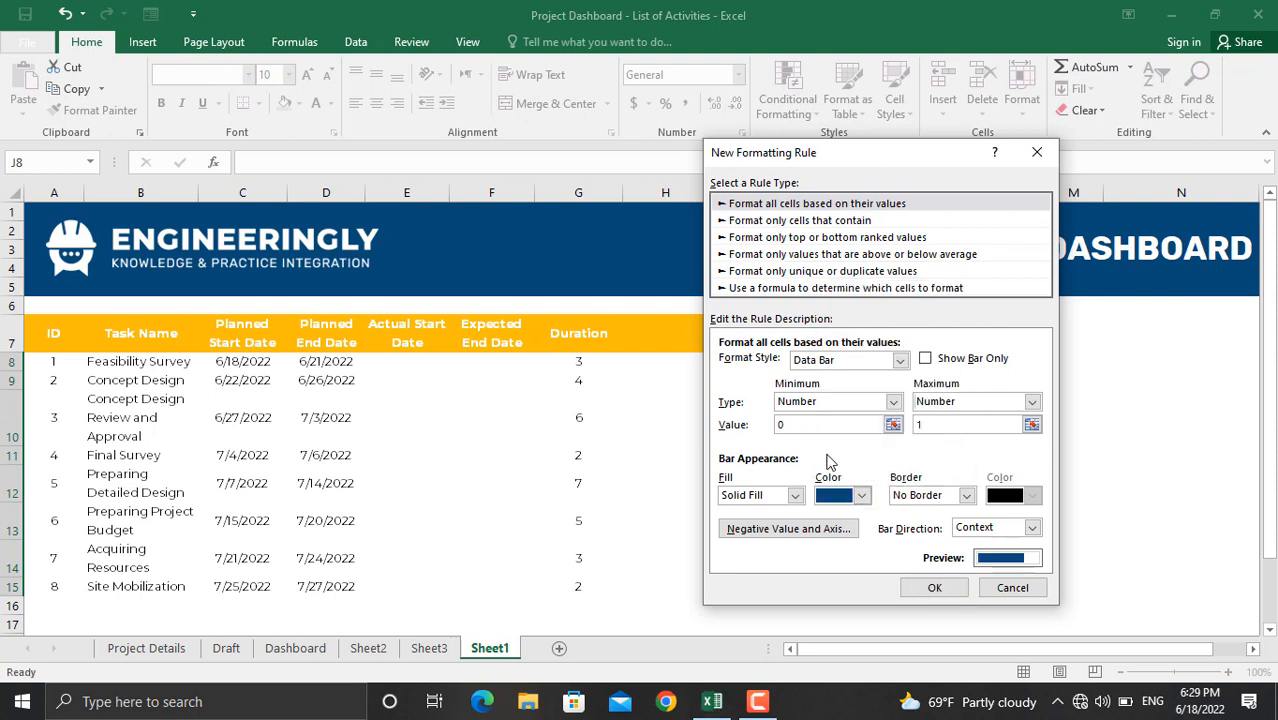
click(936, 588)
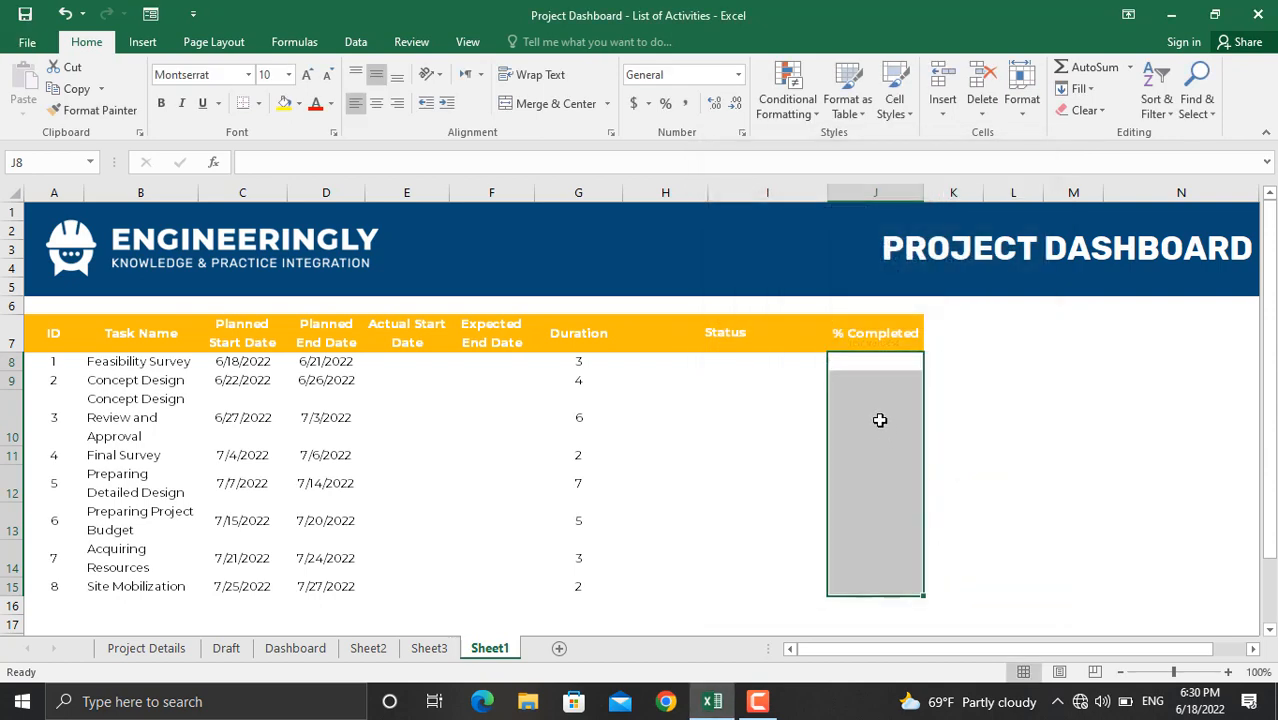
click(876, 366)
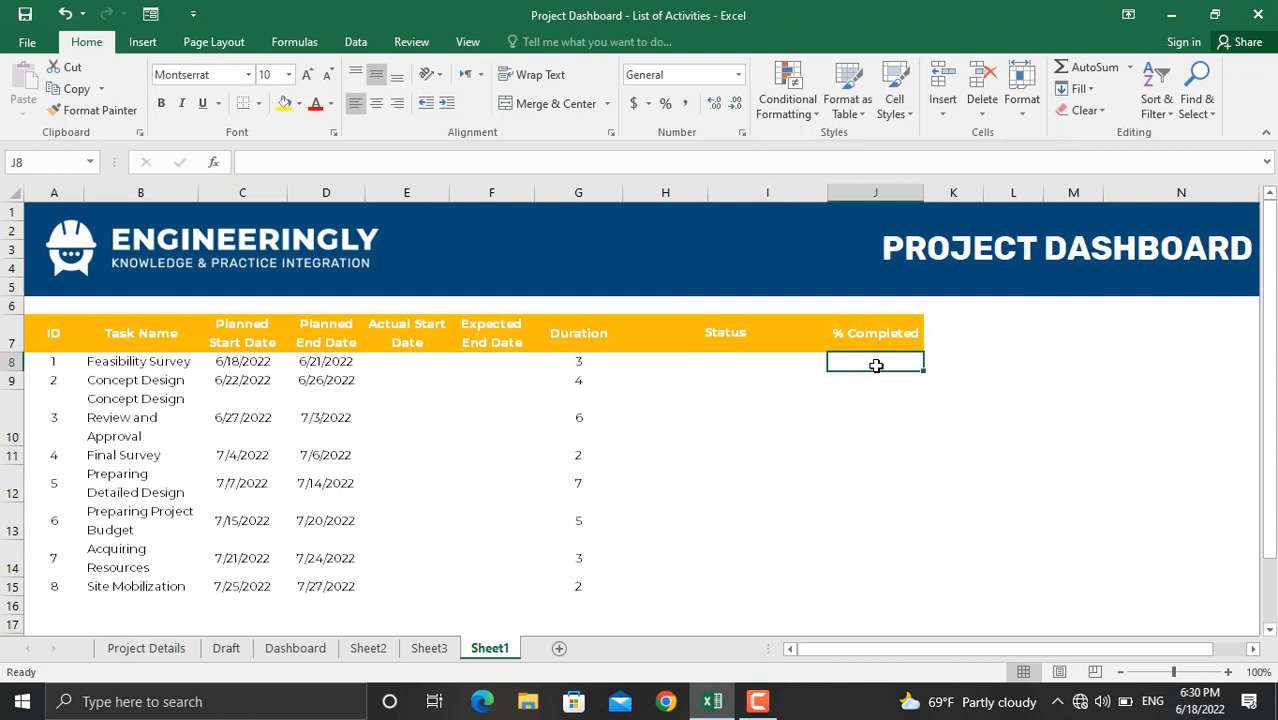
Step: Enter 50% in J8, then change Feasibility Survey's completion to 75%
text(50)
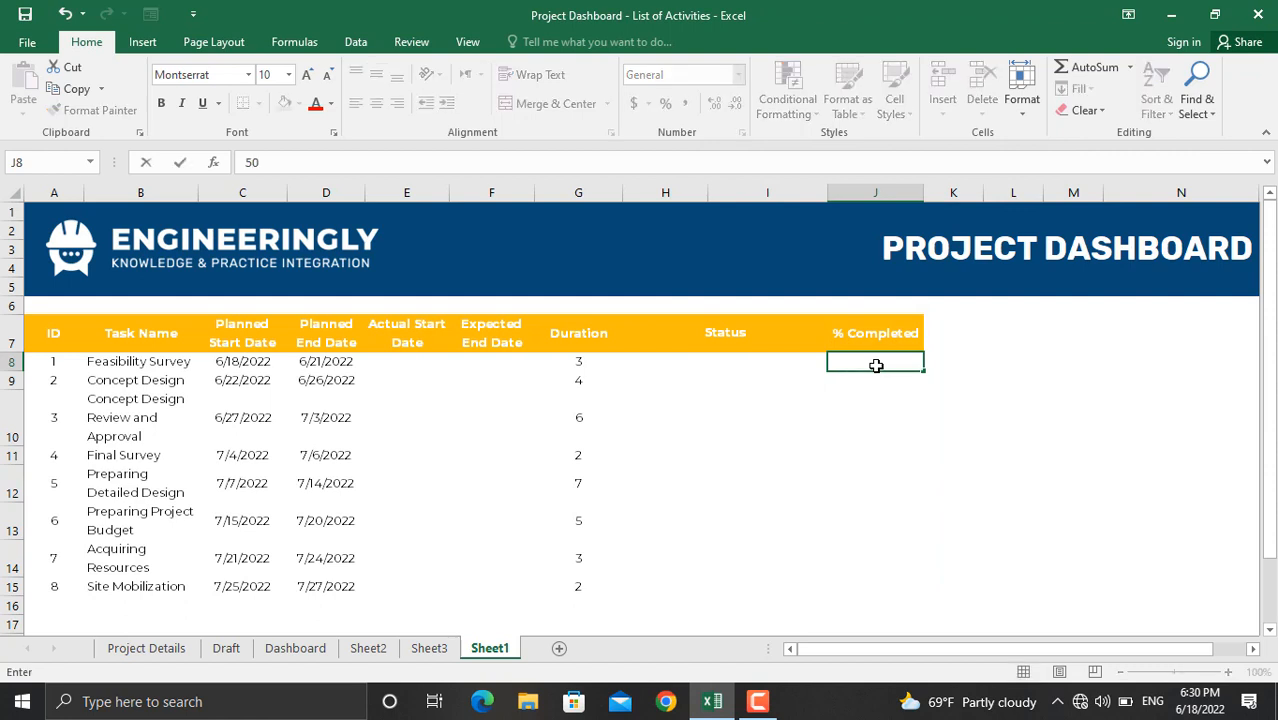
text(%)
key(Return)
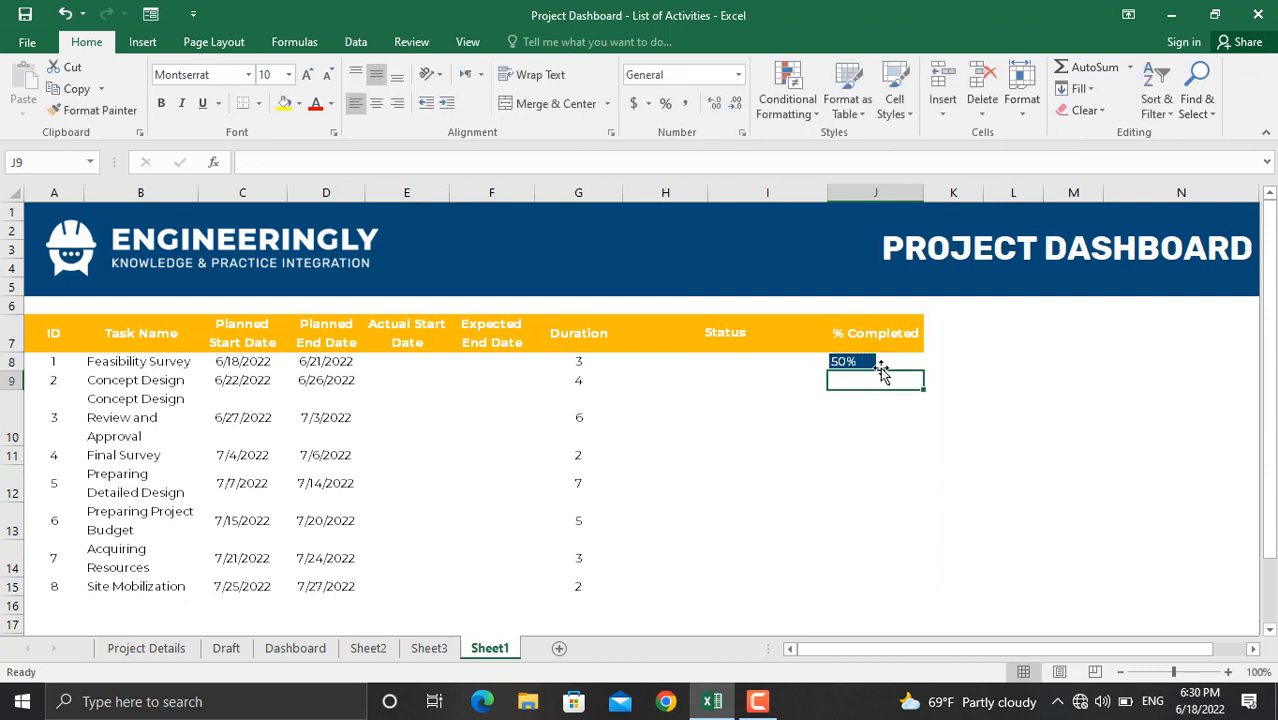
click(863, 361)
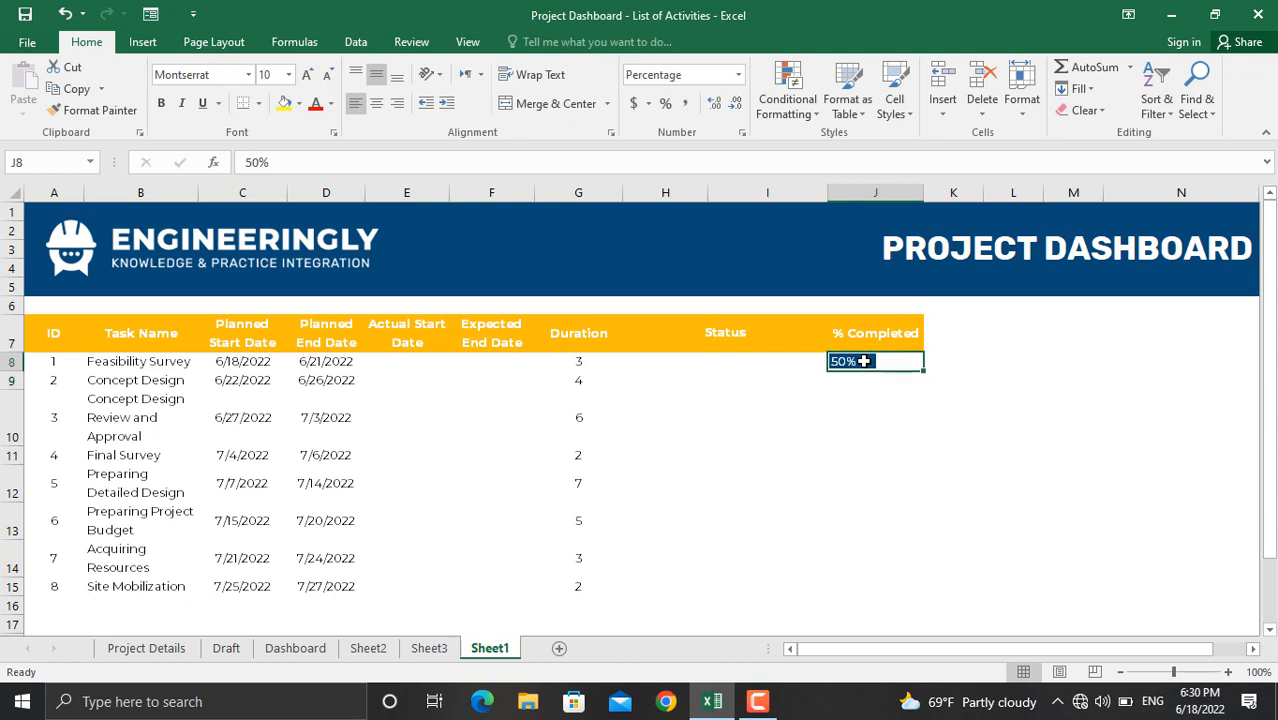
text(75%)
key(Return)
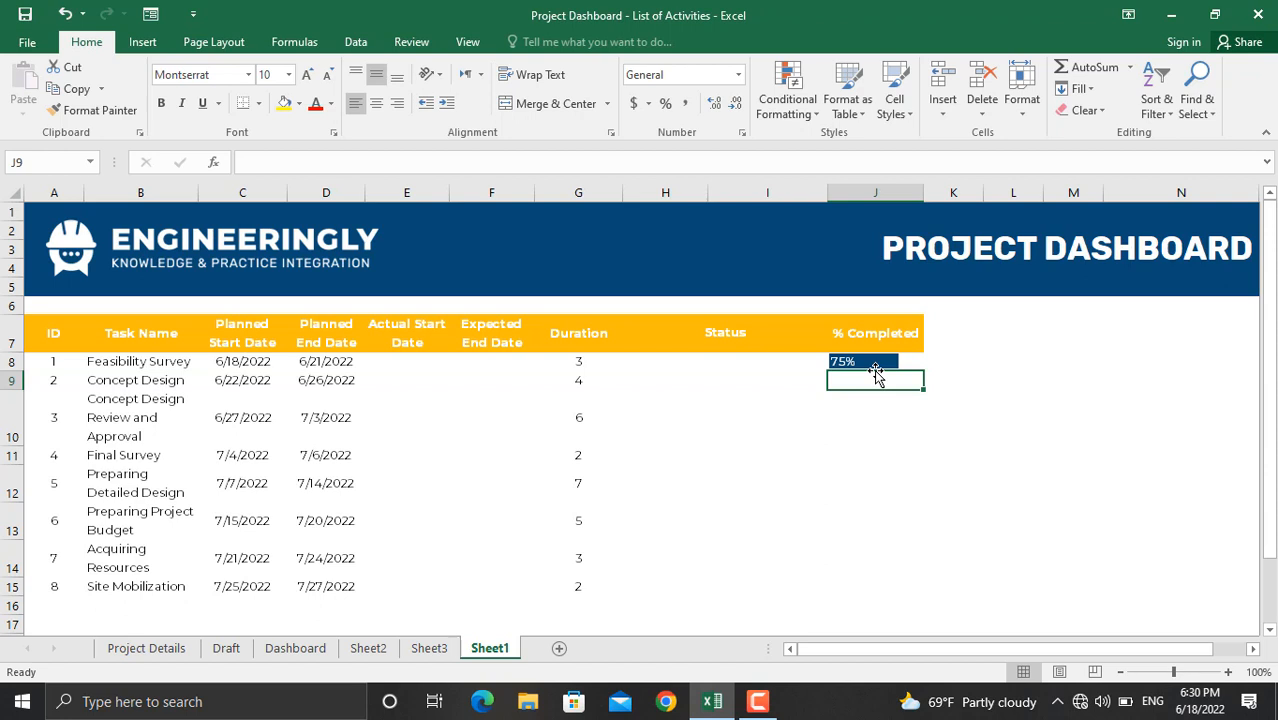
click(689, 361)
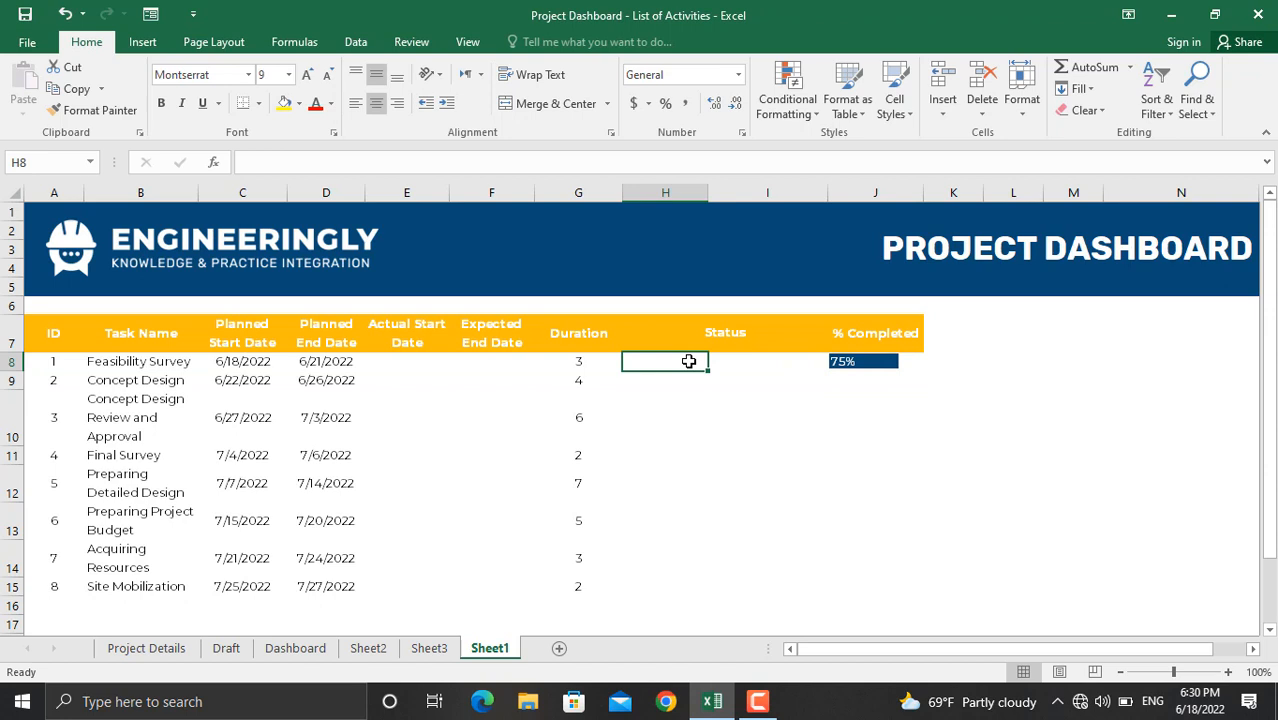
click(771, 365)
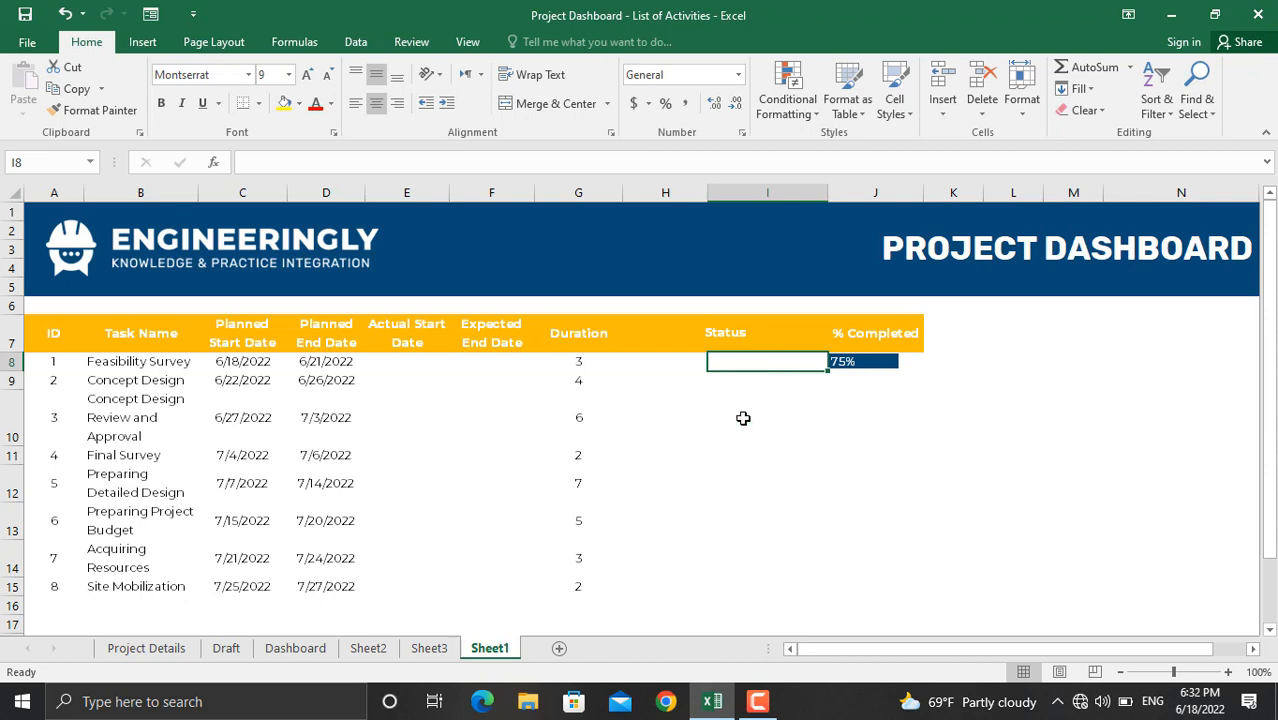
Step: Start I8's status formula with =IF(E8>C8,"Delayed",IF(
click(272, 160)
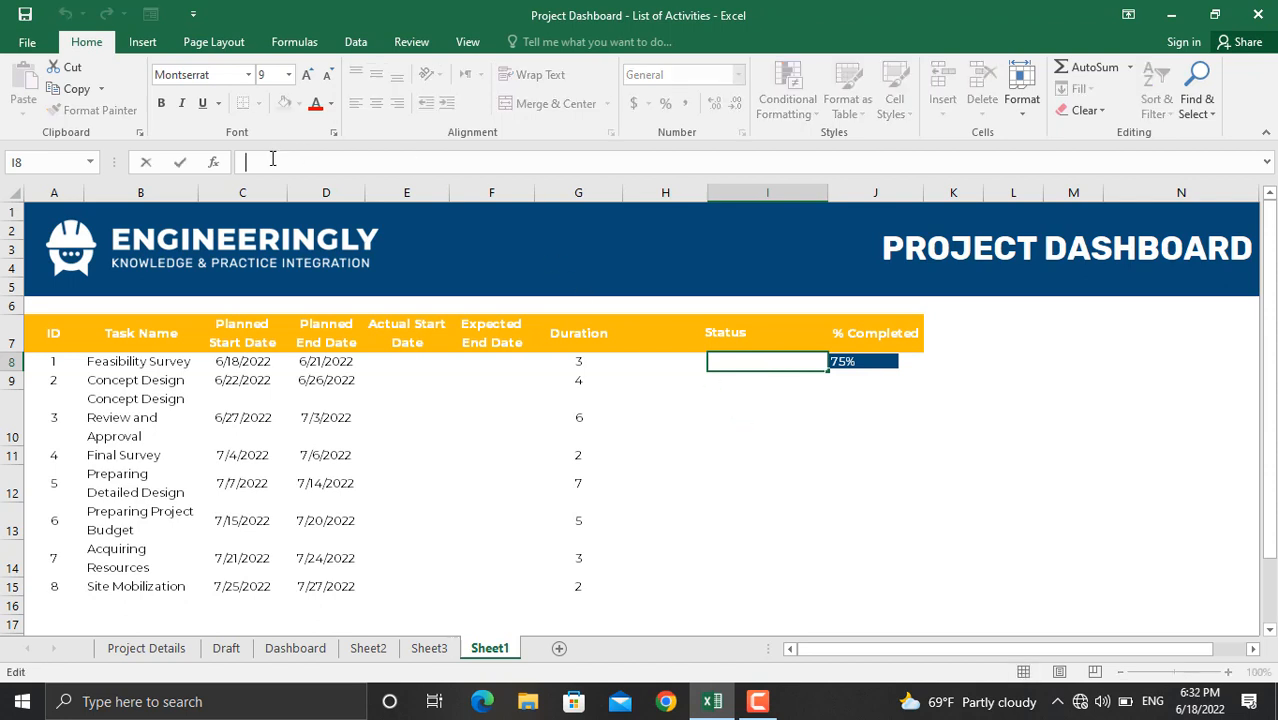
text(=if()
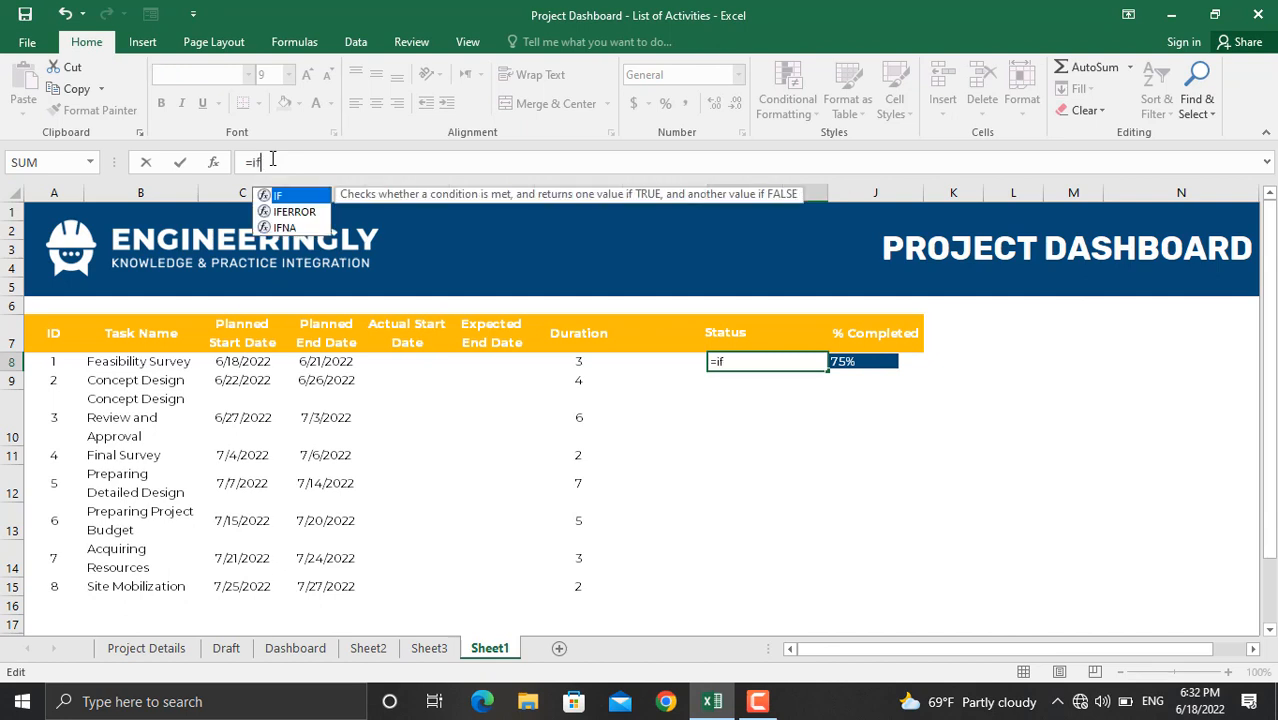
click(407, 362)
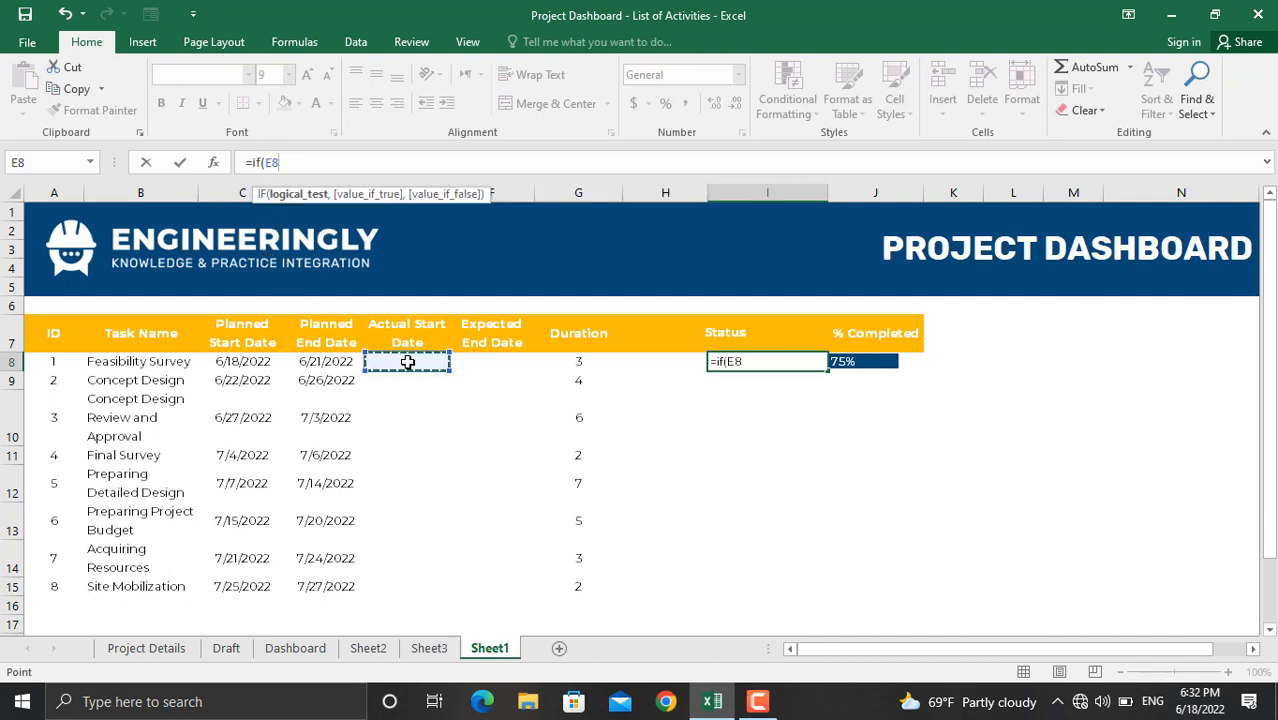
text(>)
click(257, 361)
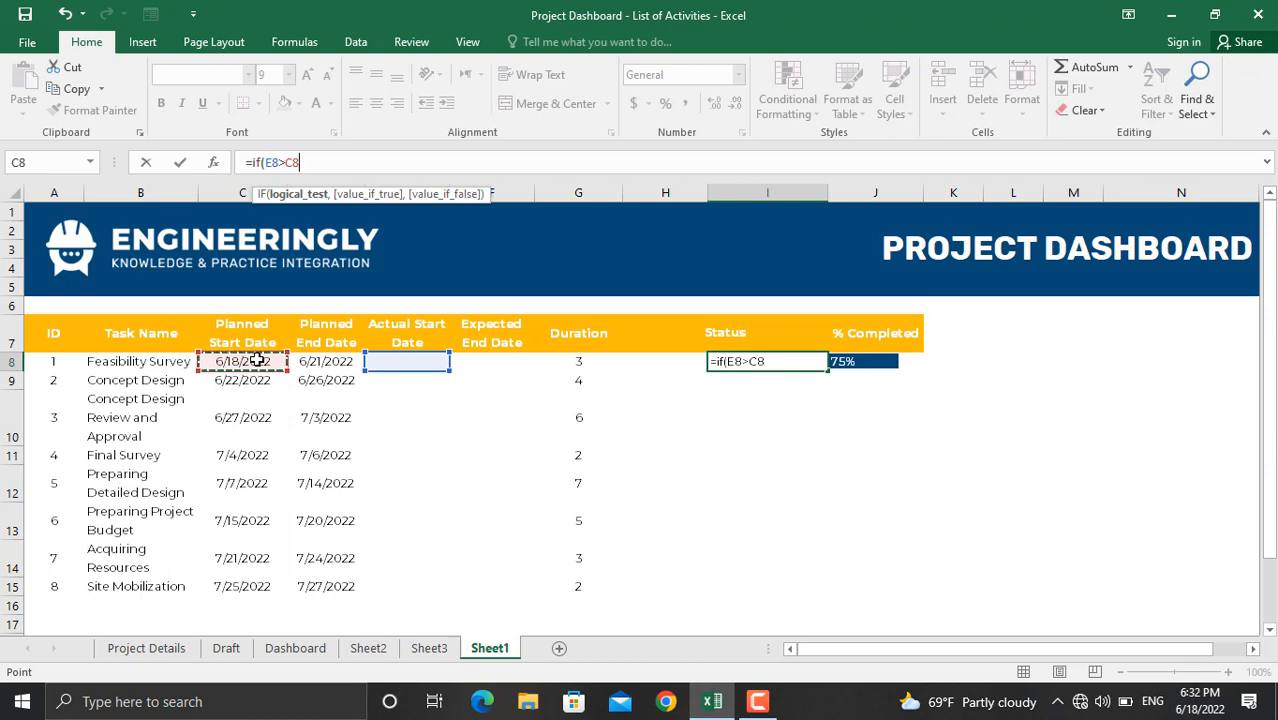
text(,)
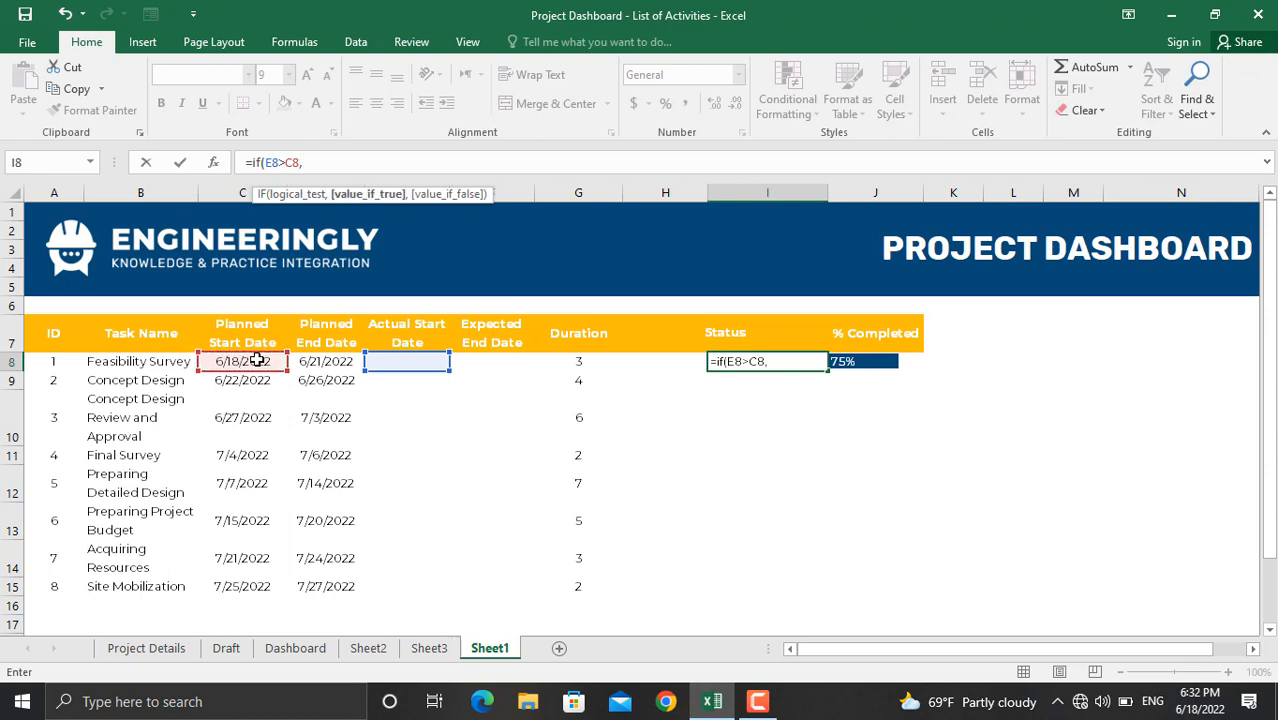
text("Delayed")
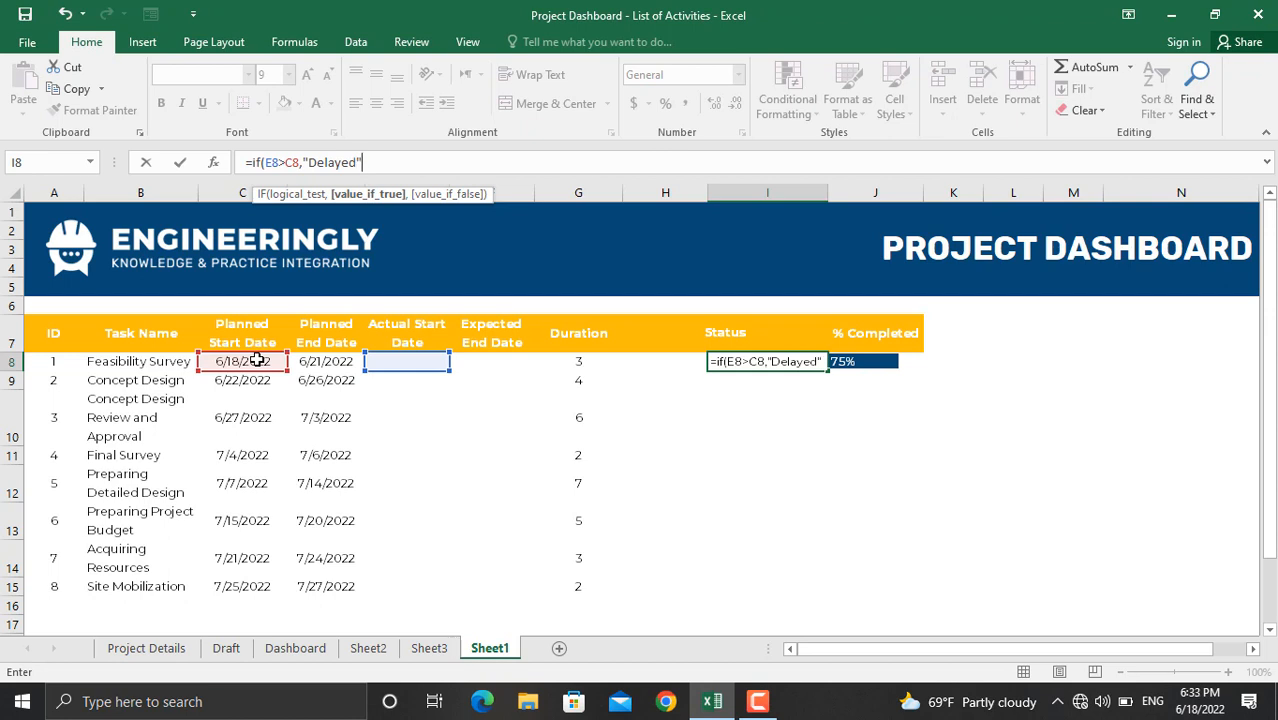
text(,i)
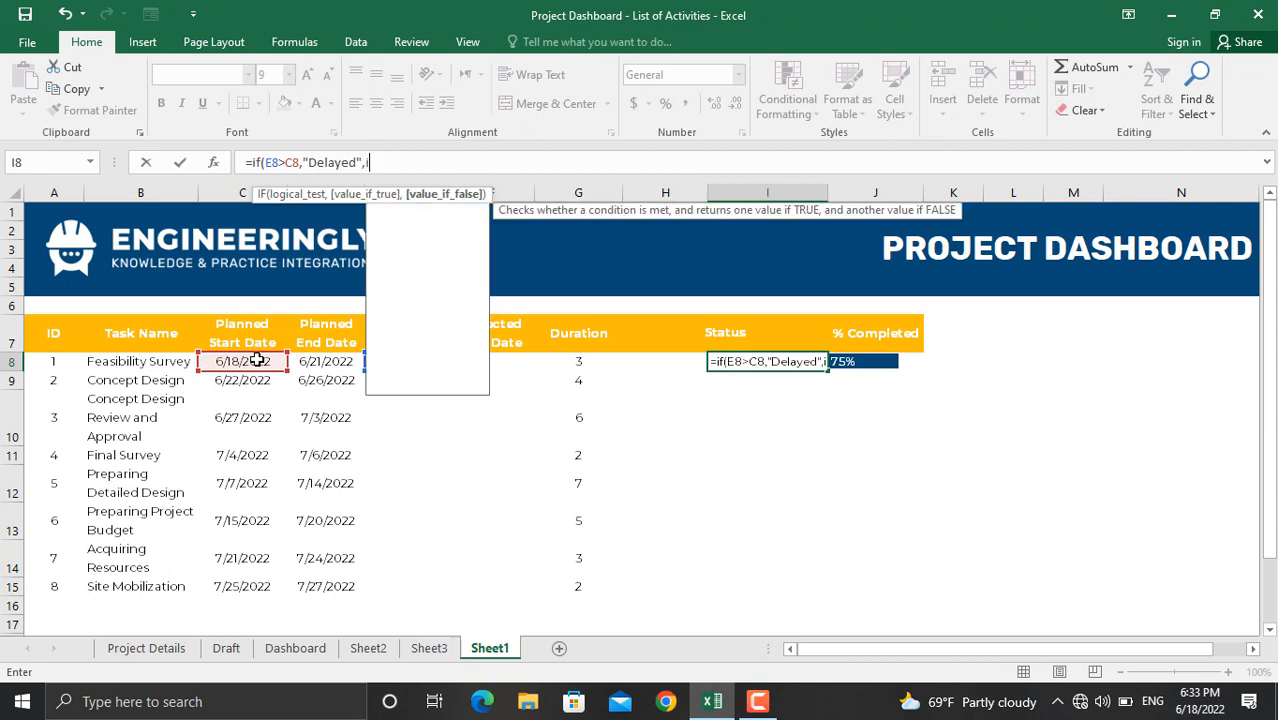
text(f()
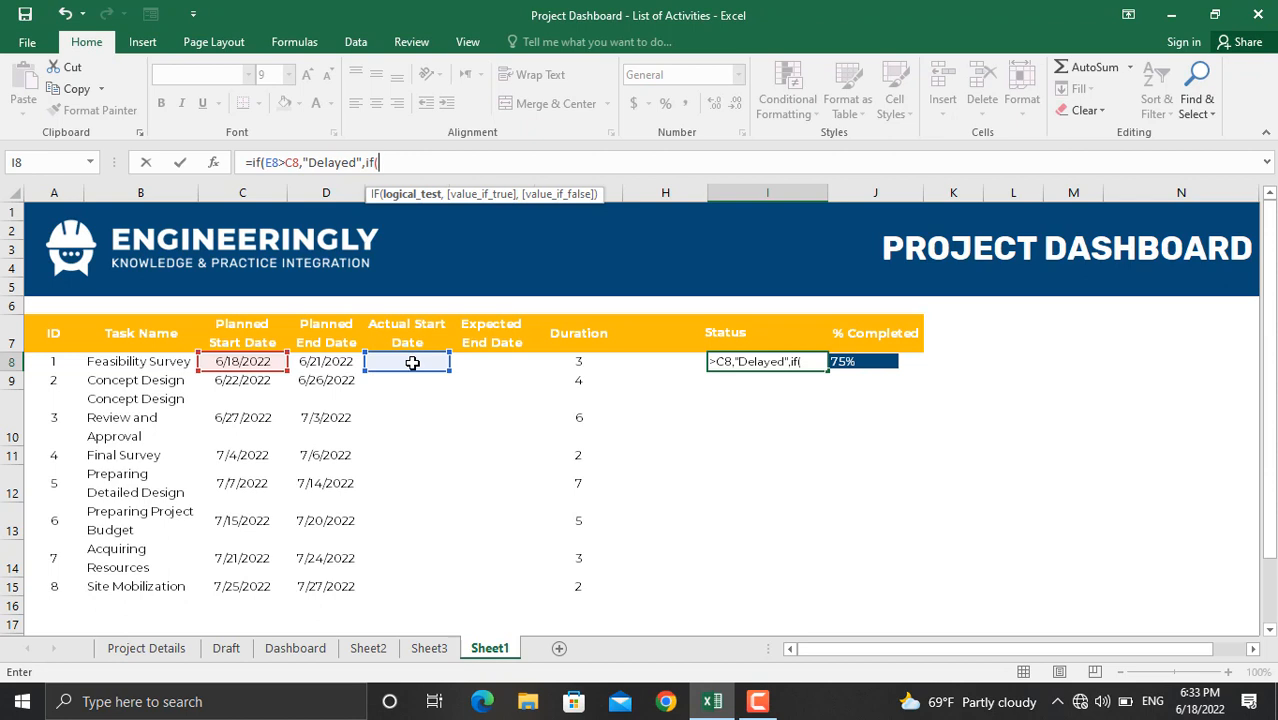
Step: Add the E8=C8 "Started As Planned" branch, removing an accidental H7:I8 reference
click(412, 362)
text(=)
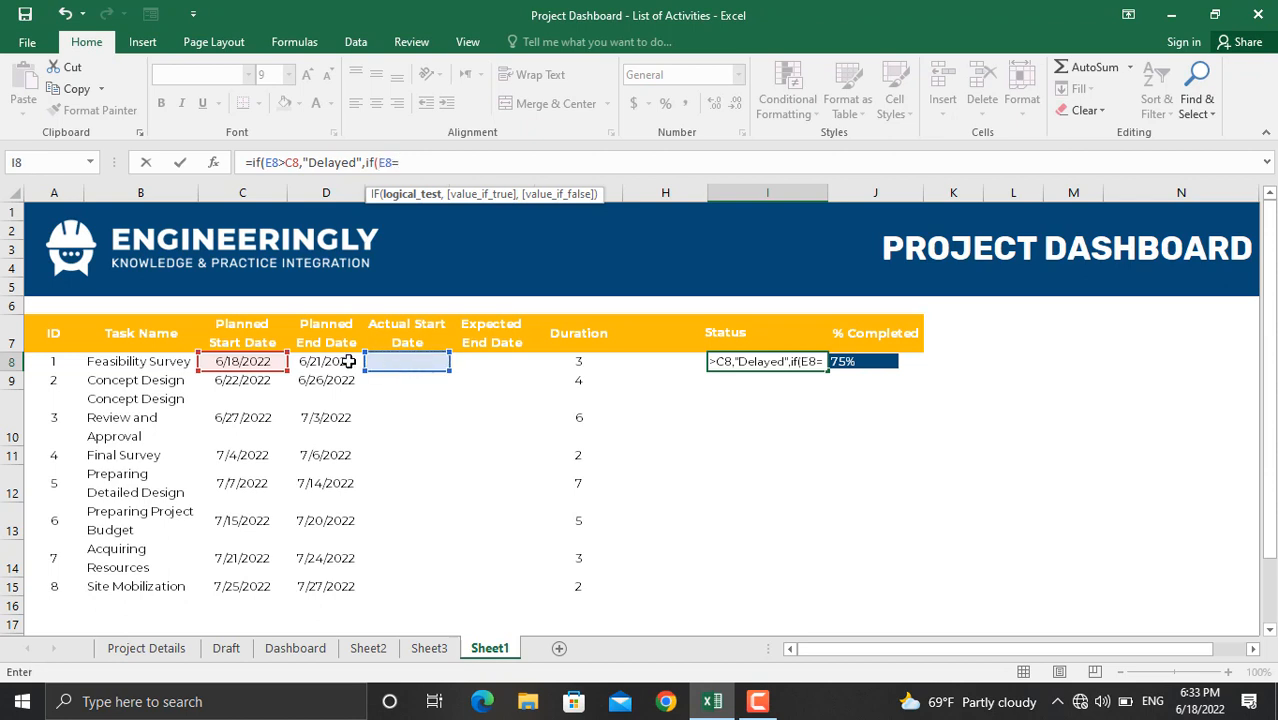
click(262, 362)
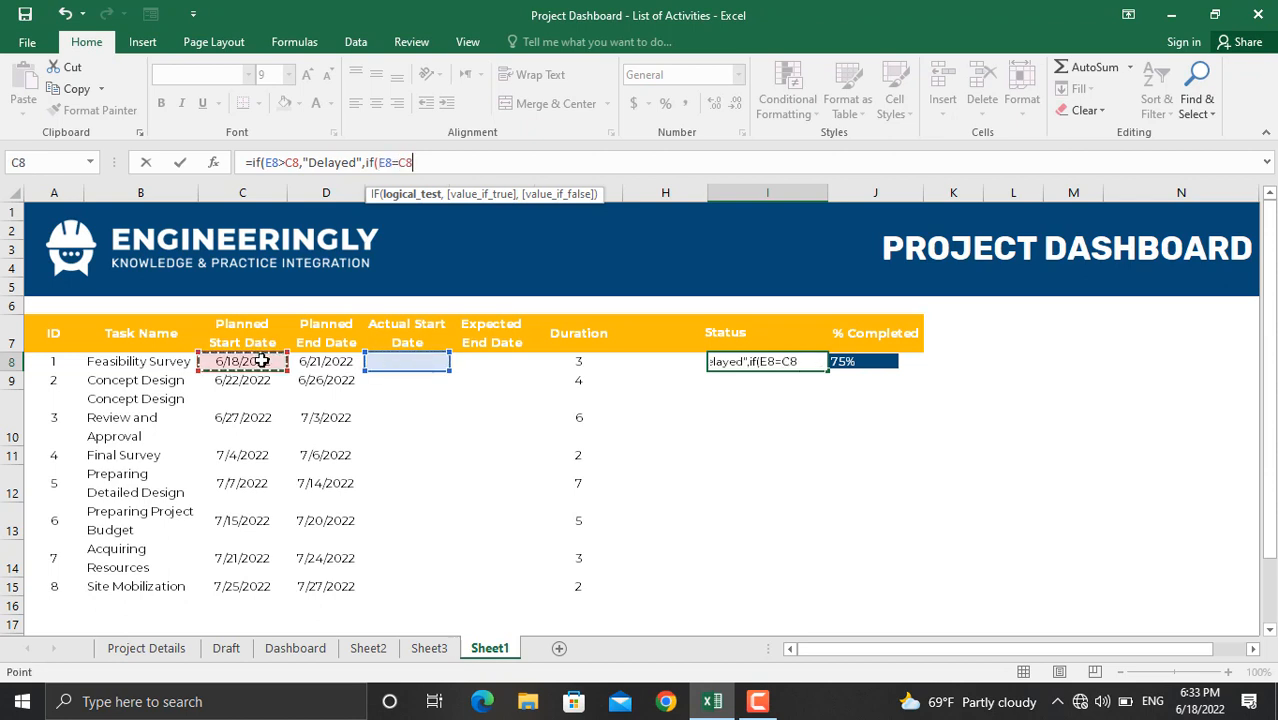
text(,)
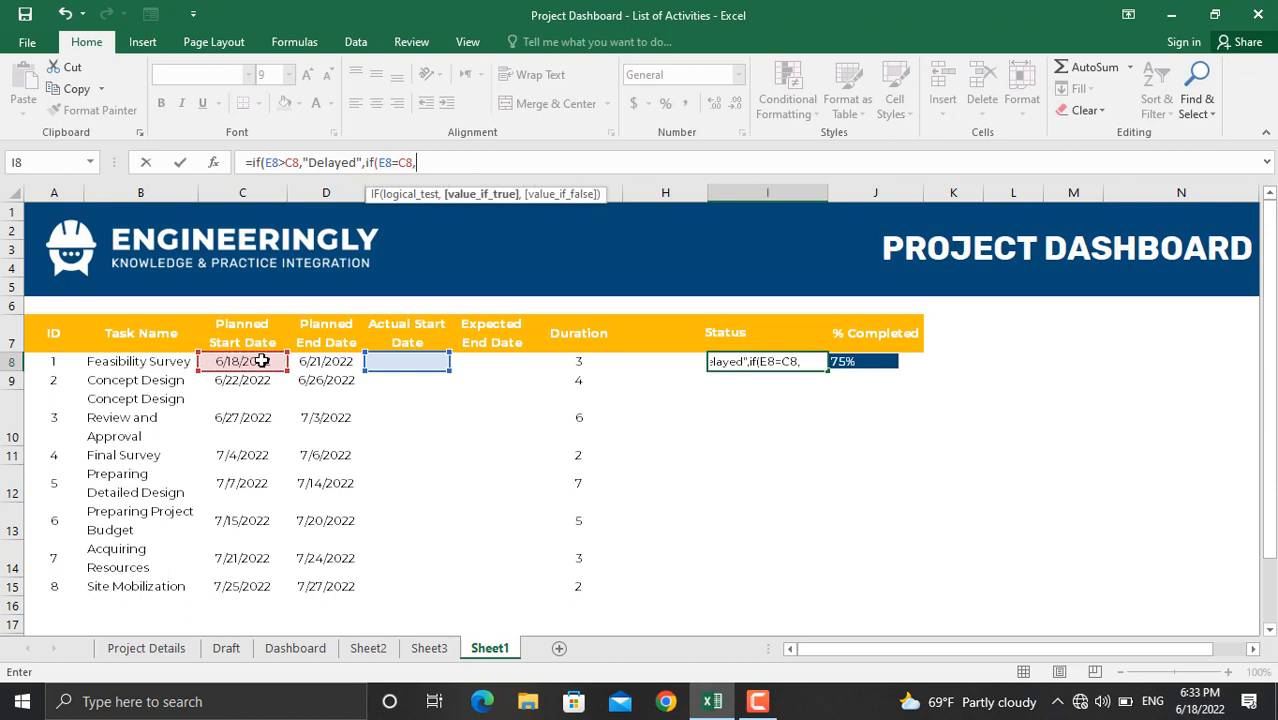
text("Started)
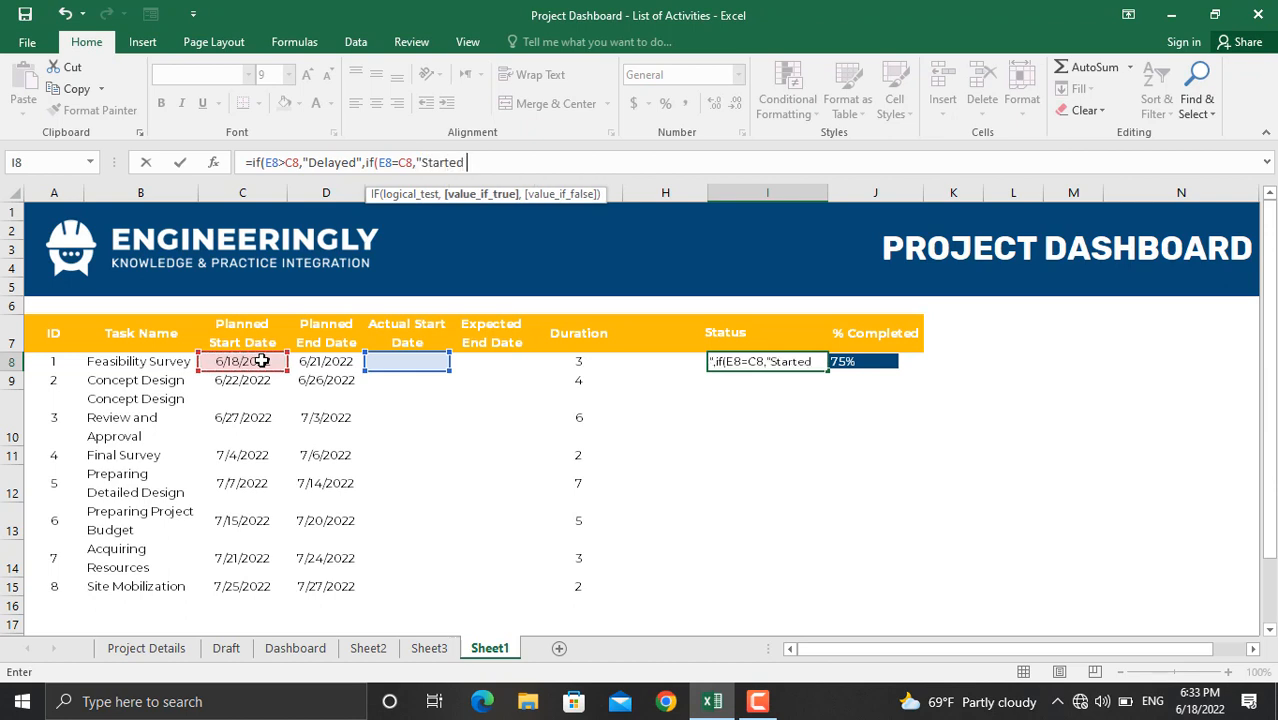
text( As)
key(shift+Up)
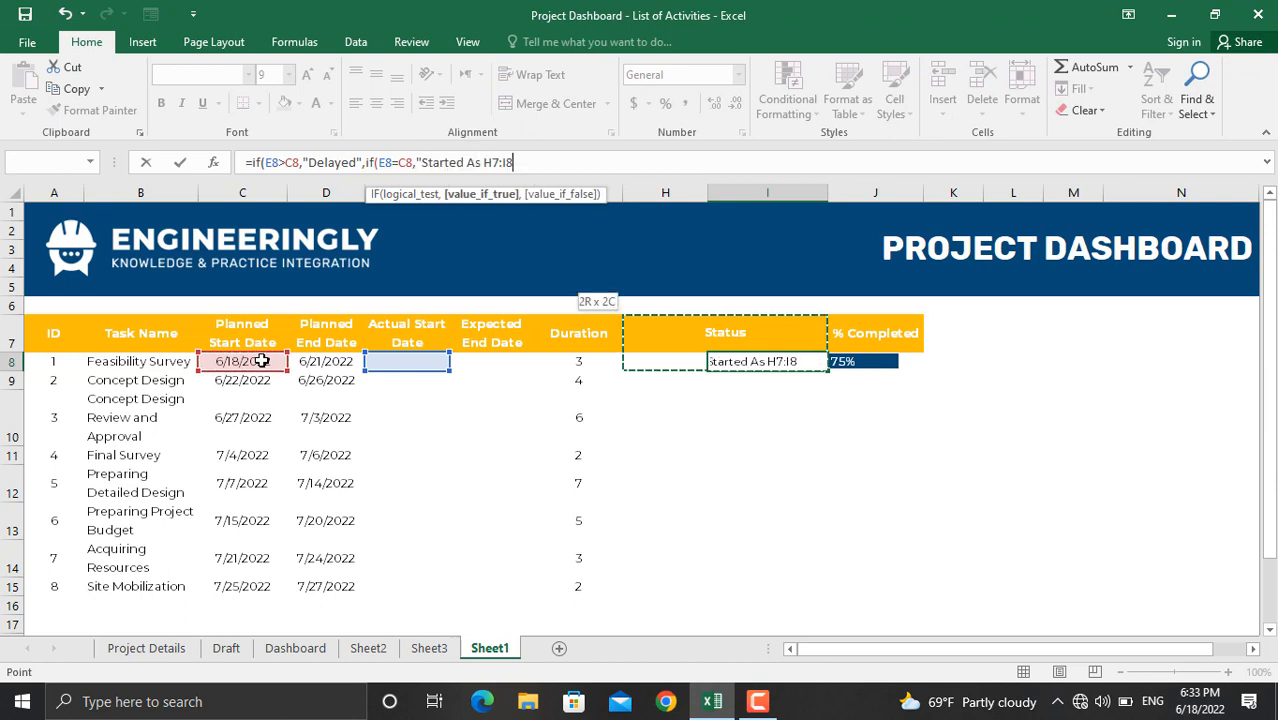
key(BackSpace)
key(BackSpace)
key(BackSpace)
key(BackSpace)
key(BackSpace)
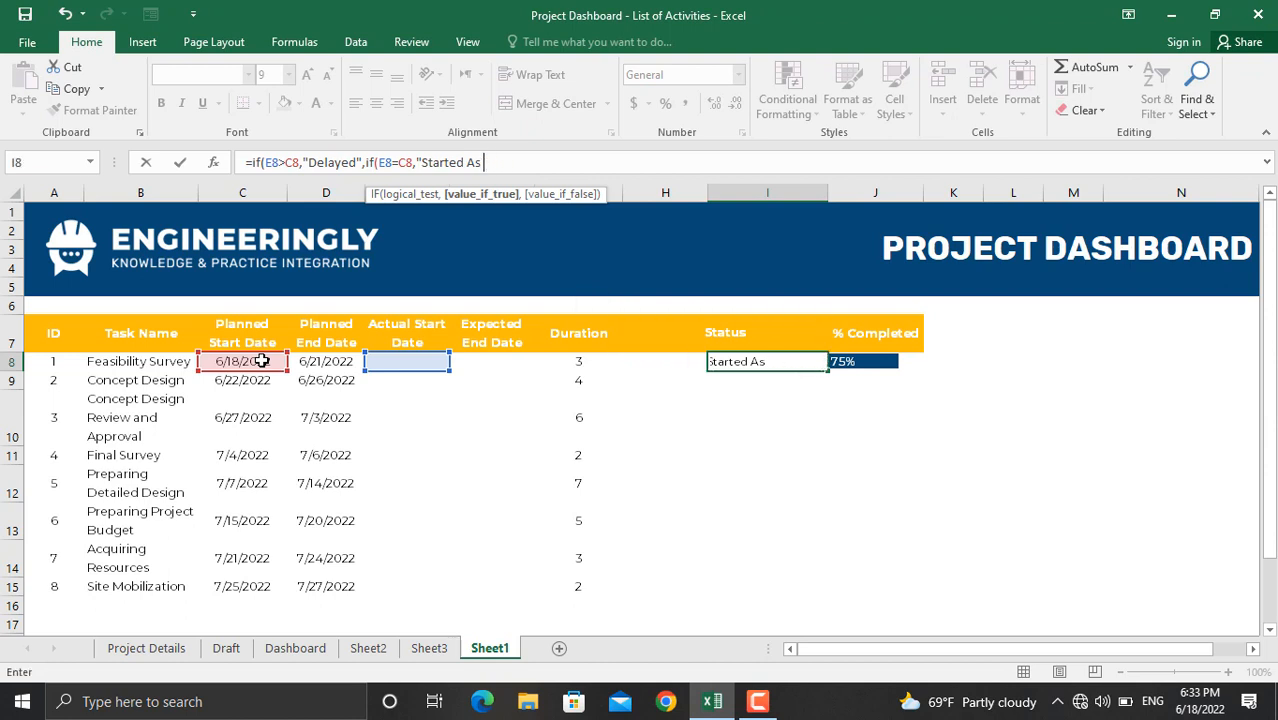
text(Planned",)
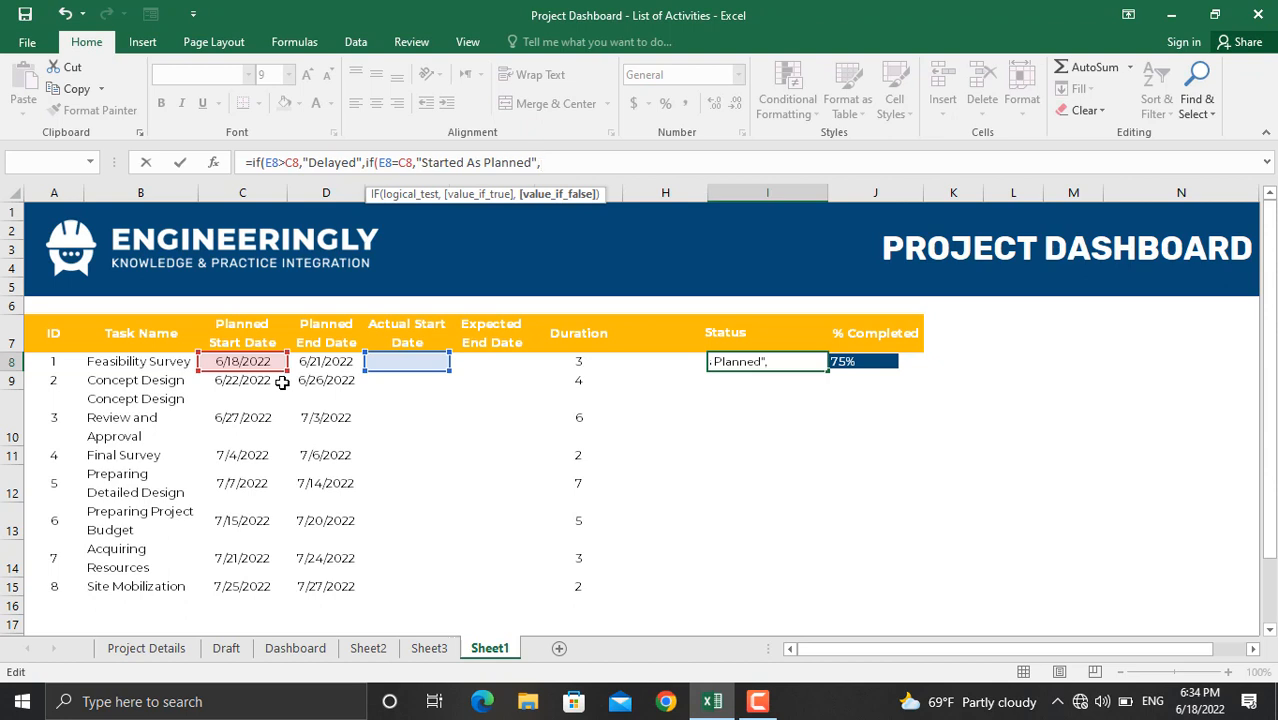
Step: Finish with the IF(E8<C8,"Started Early") branch and commit the nested formula
text(if()
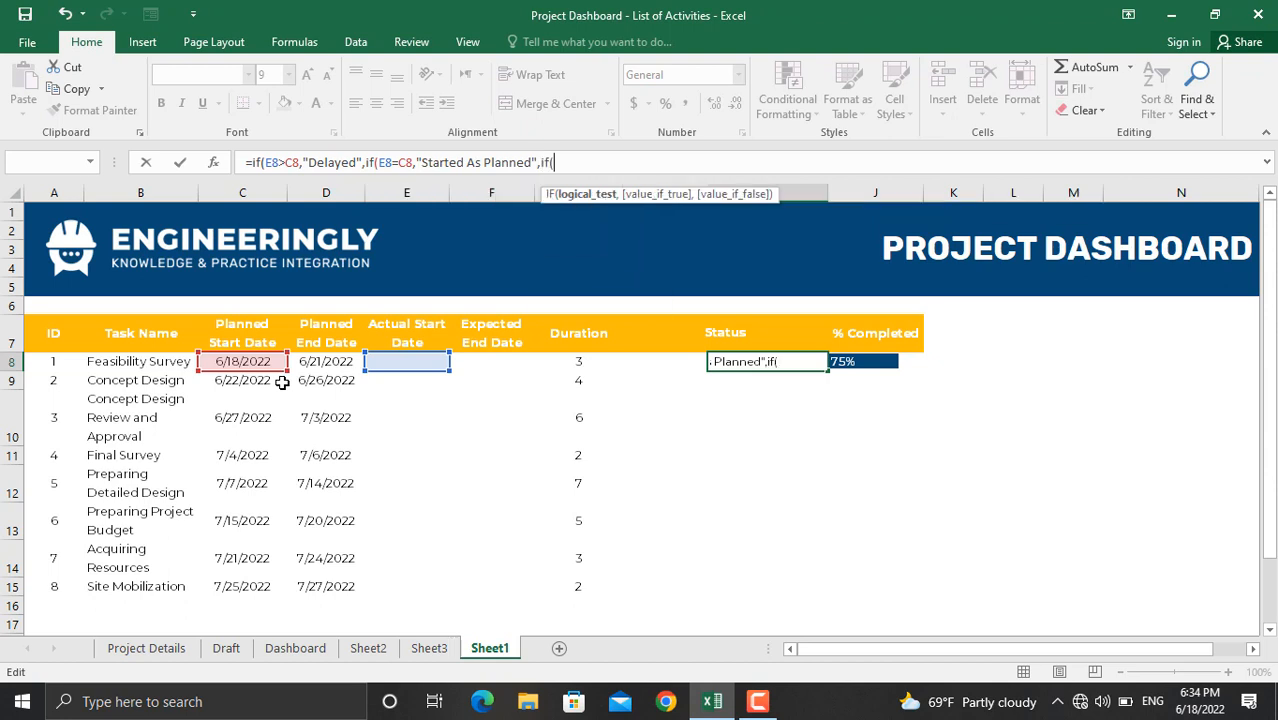
click(405, 360)
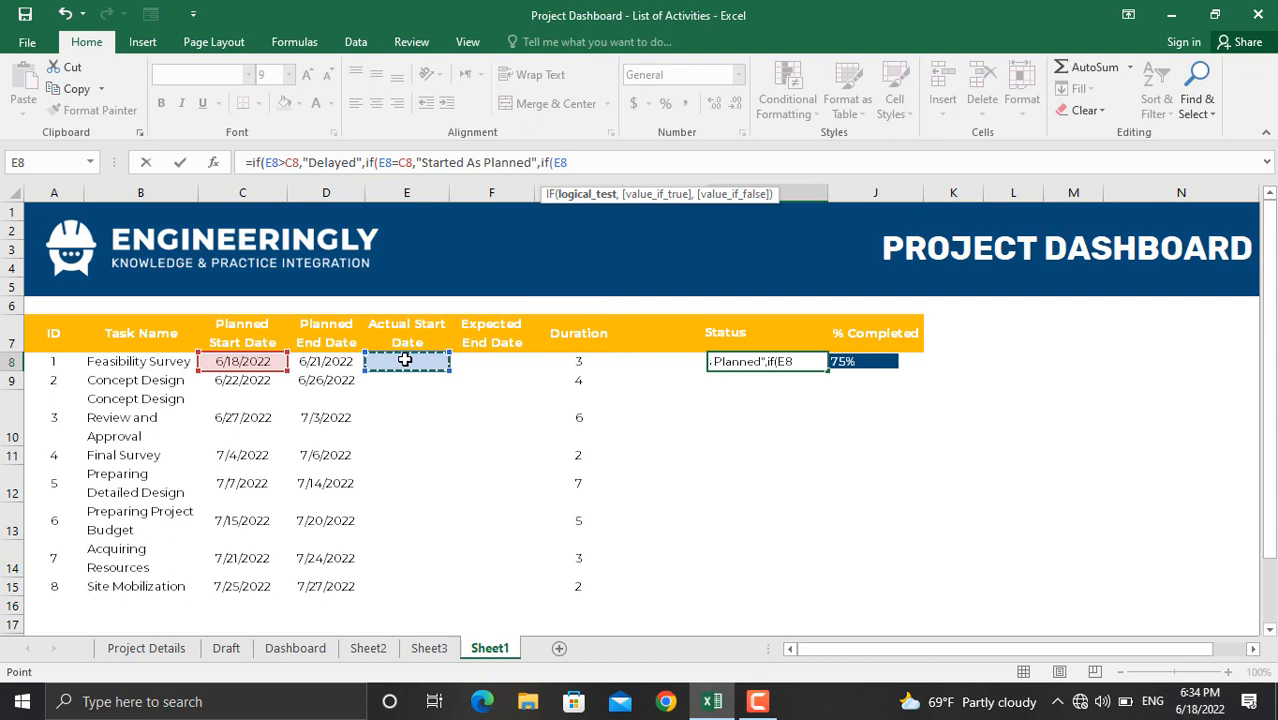
text(<)
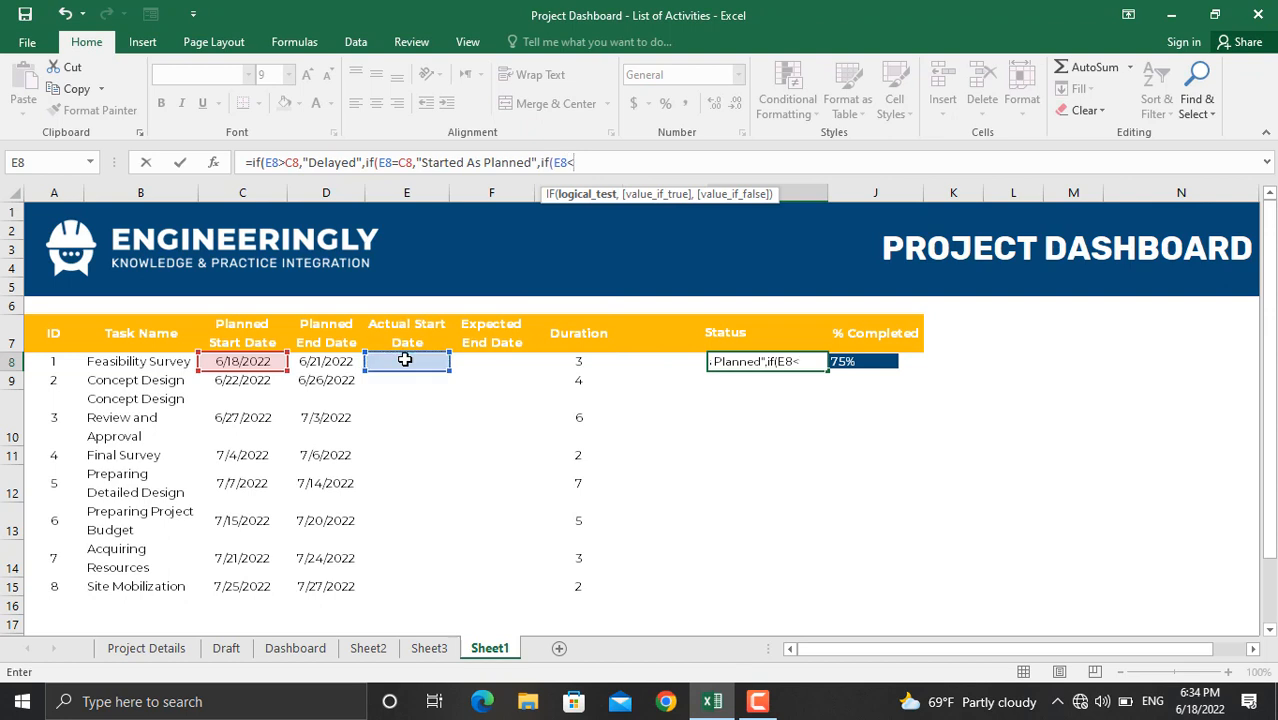
click(258, 361)
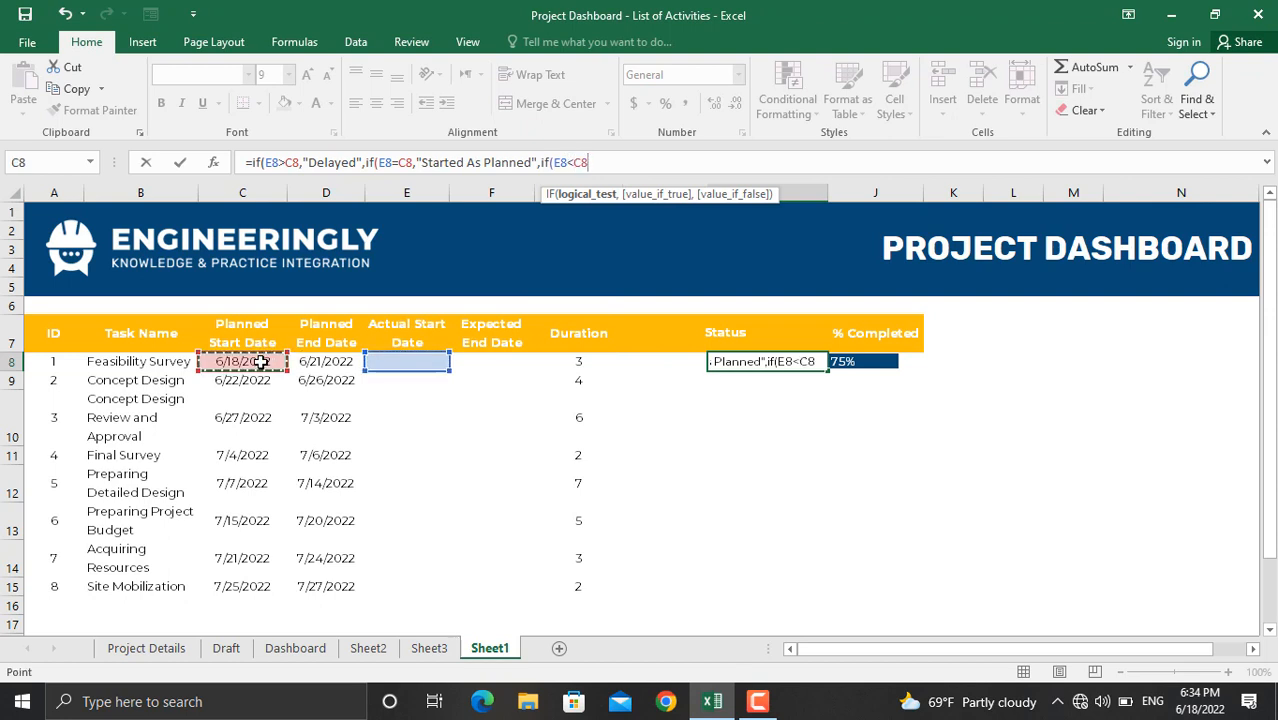
text(,")
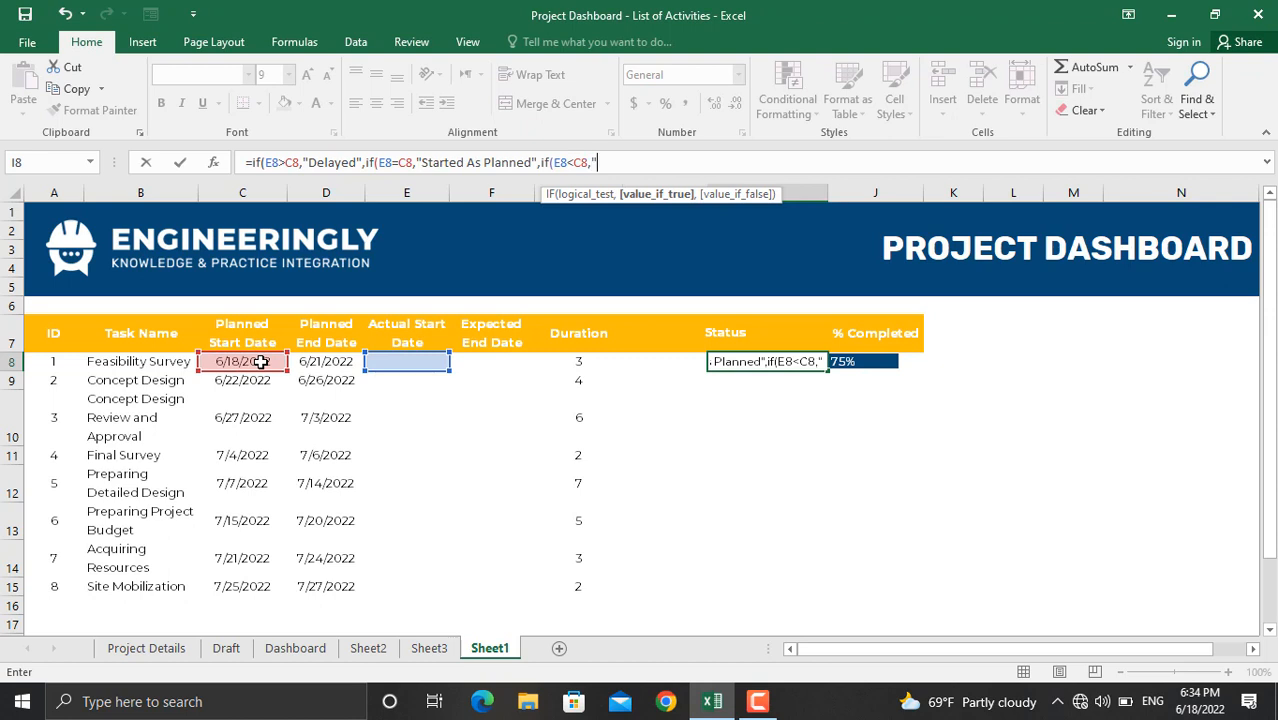
text(Started )
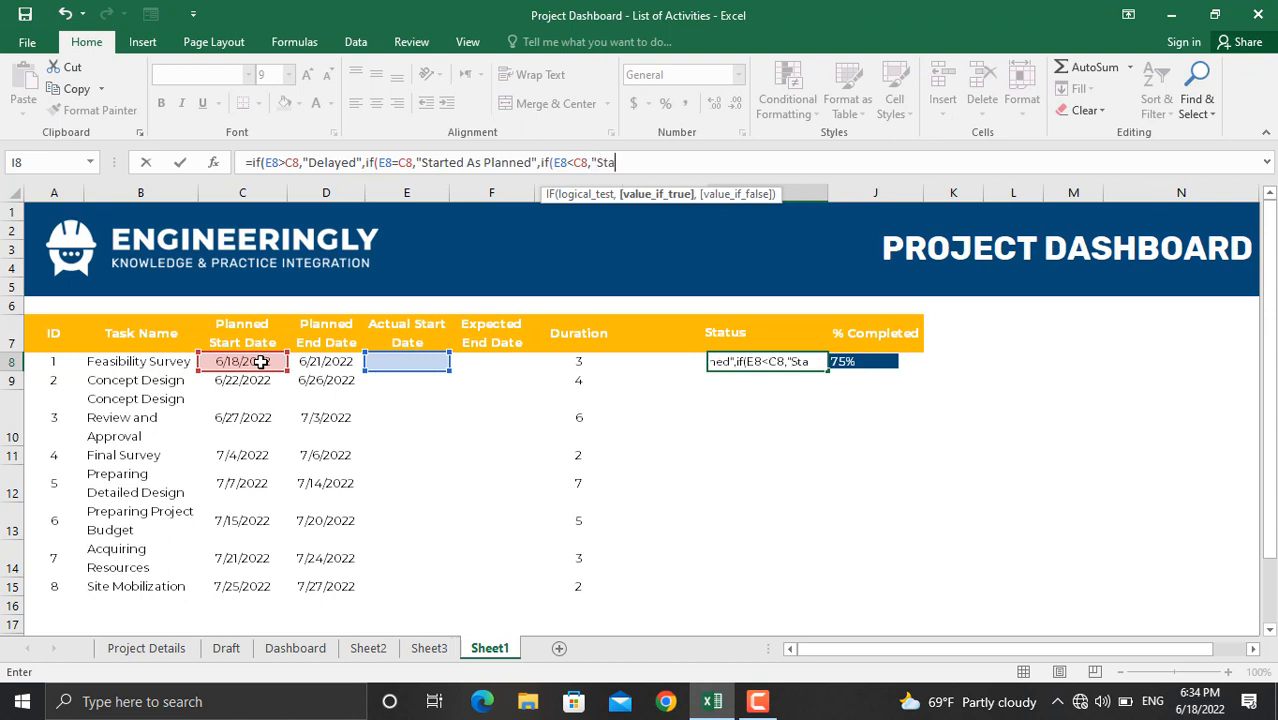
text(Earl)
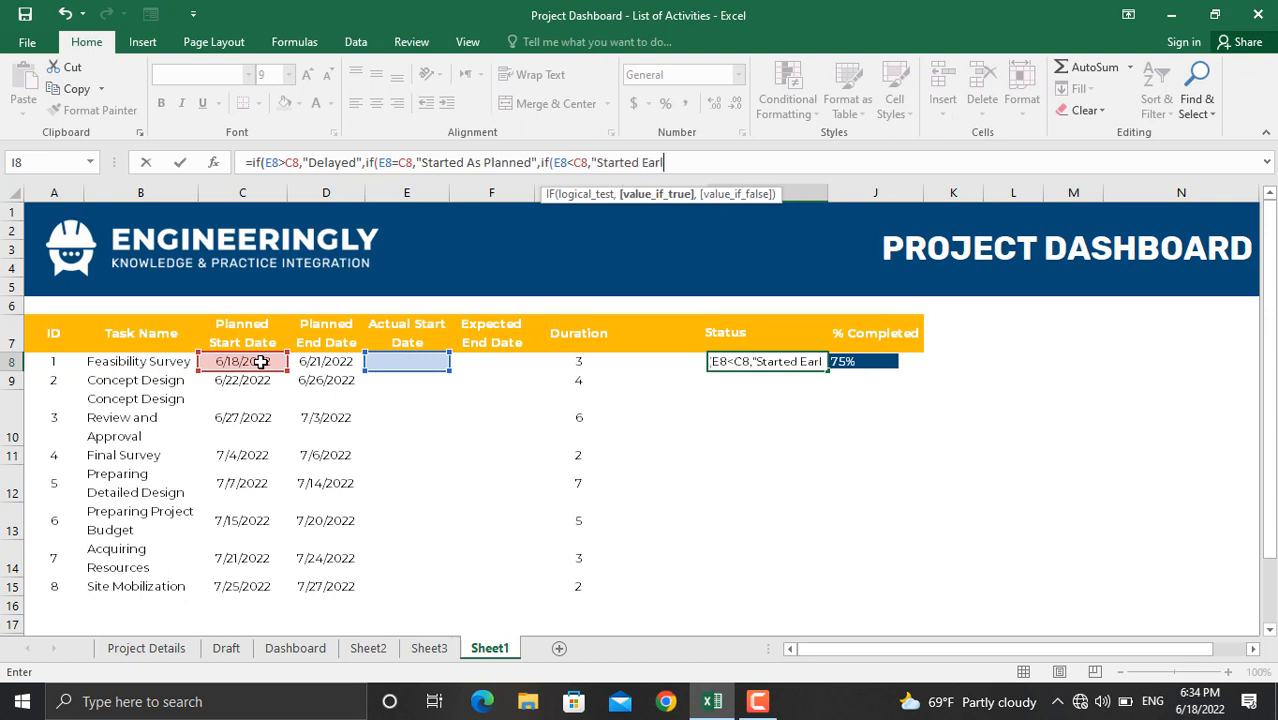
text(y")
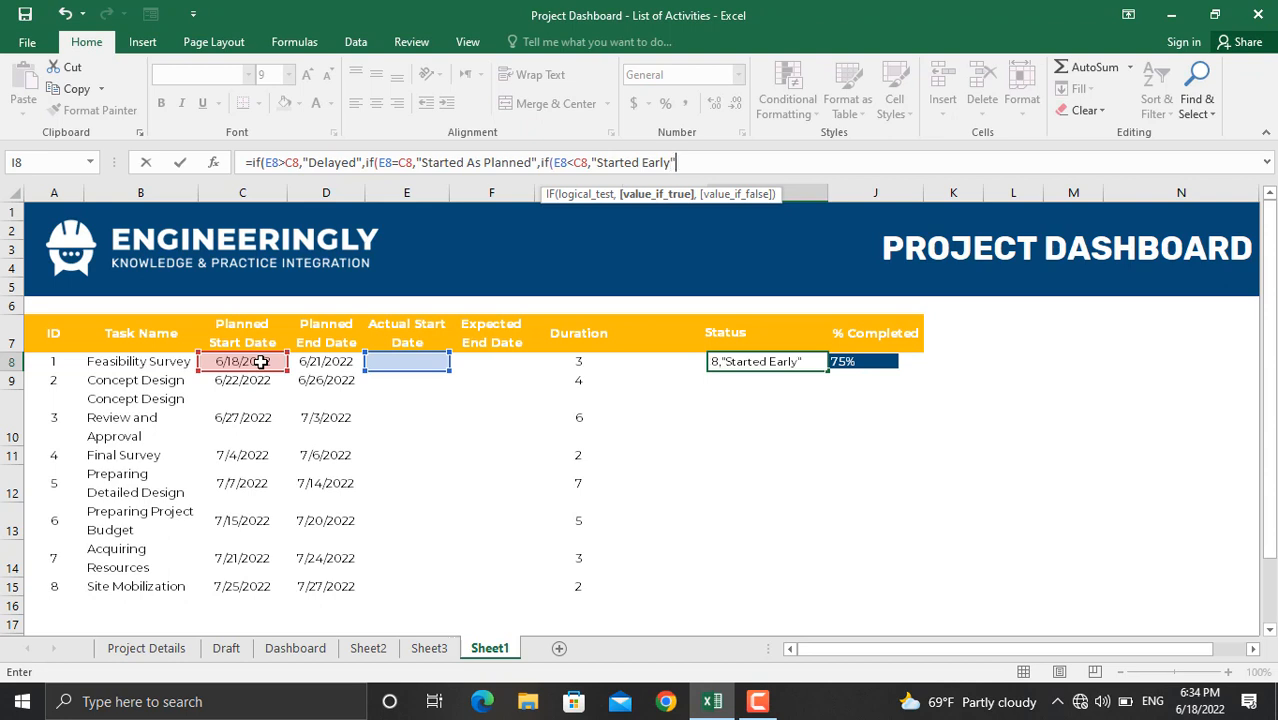
text()))
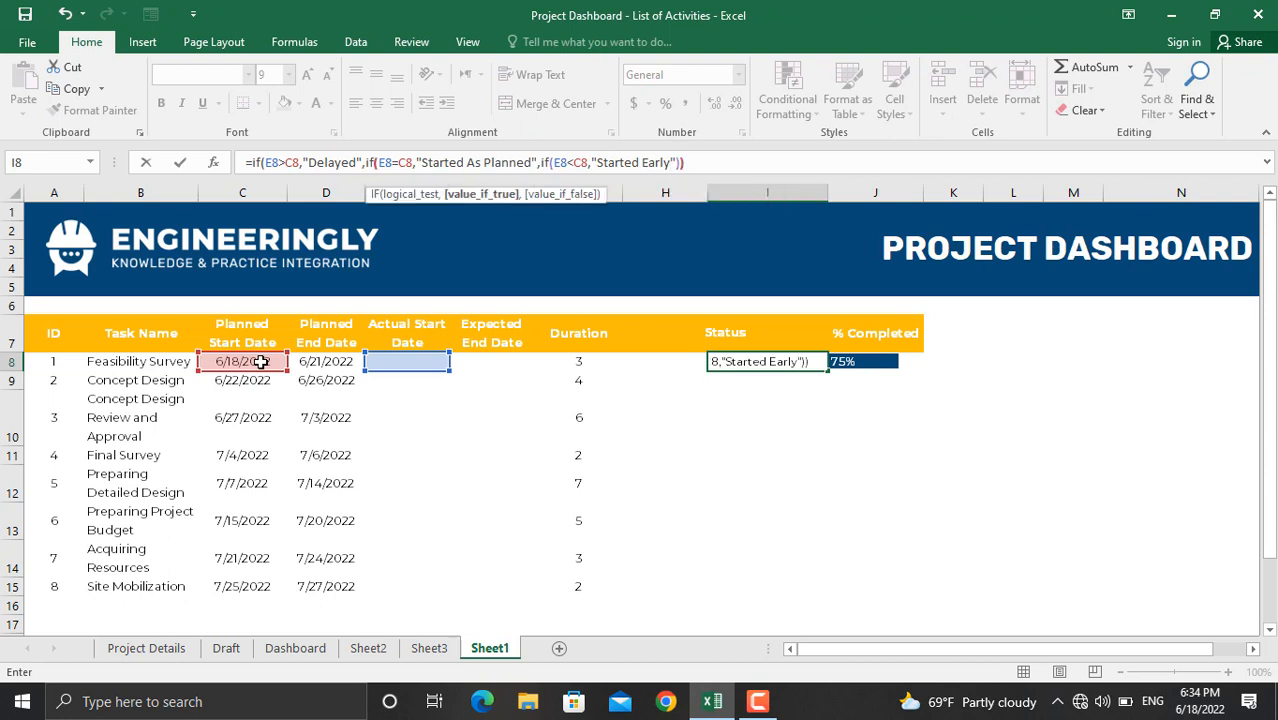
text())
key(Return)
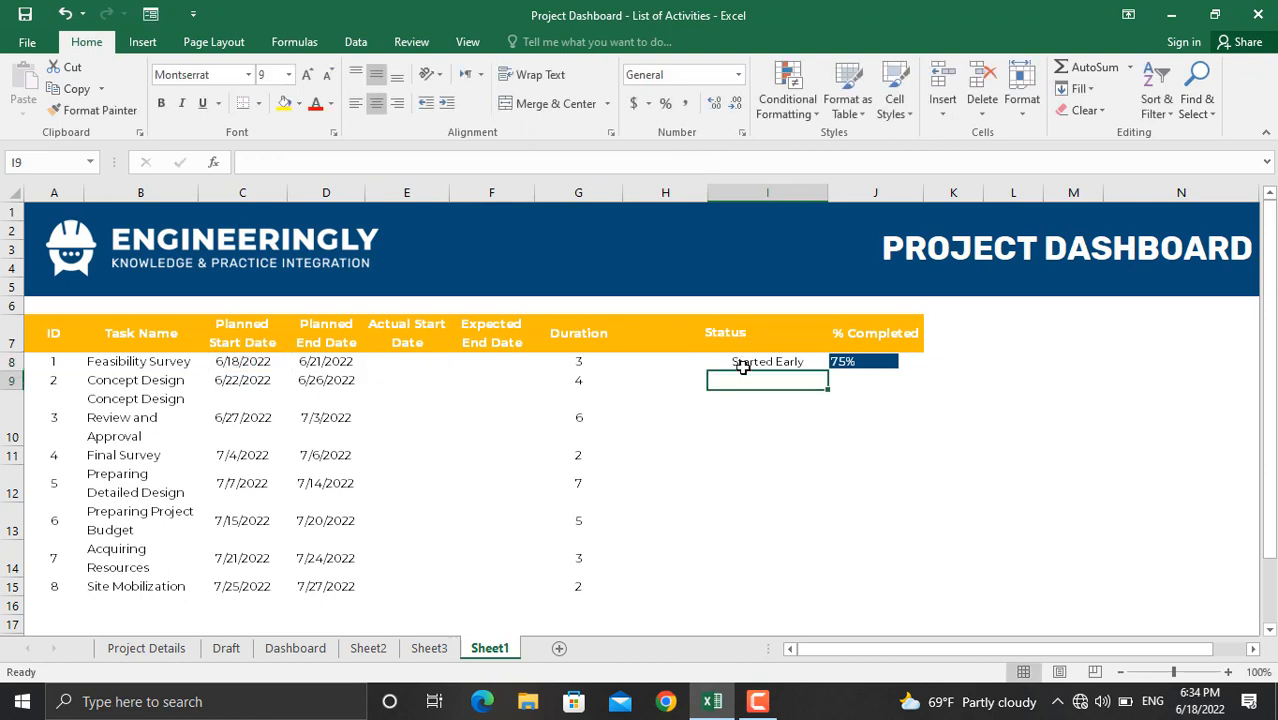
Step: Enter 6/19/2022 as Feasibility Survey's actual start, then correct it to 6/18/2022
click(398, 363)
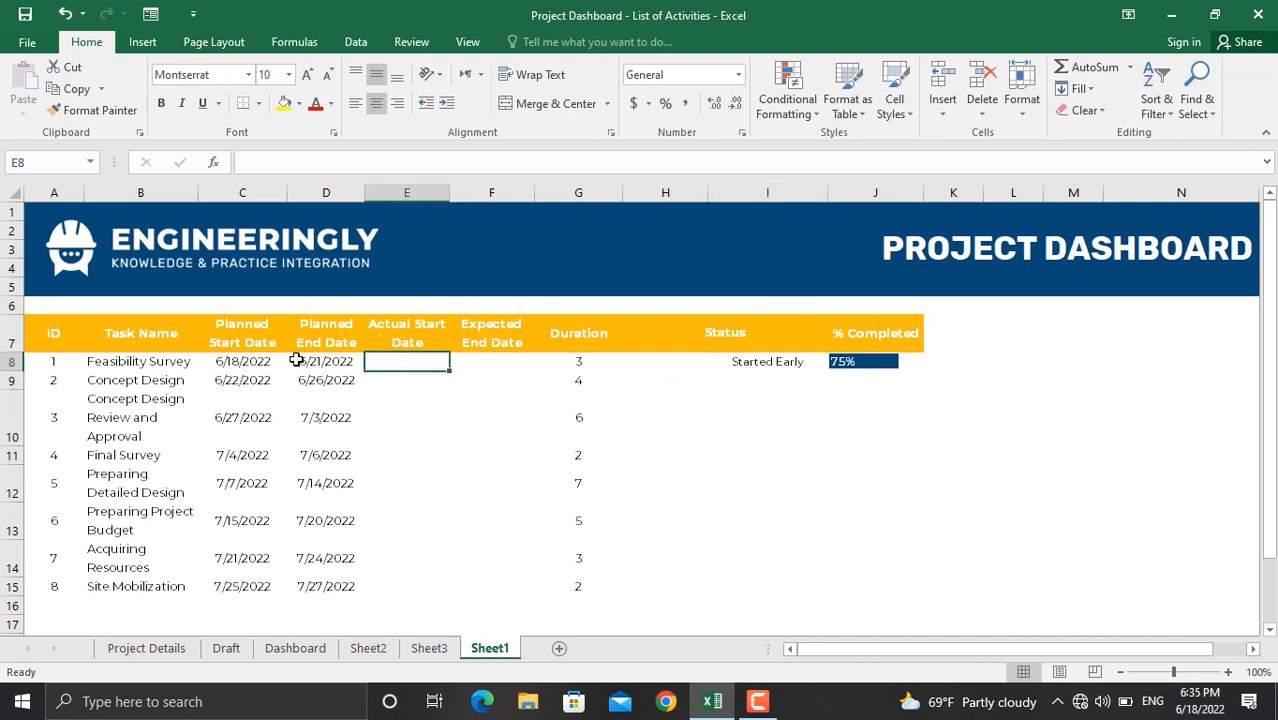
text(6/19/2022)
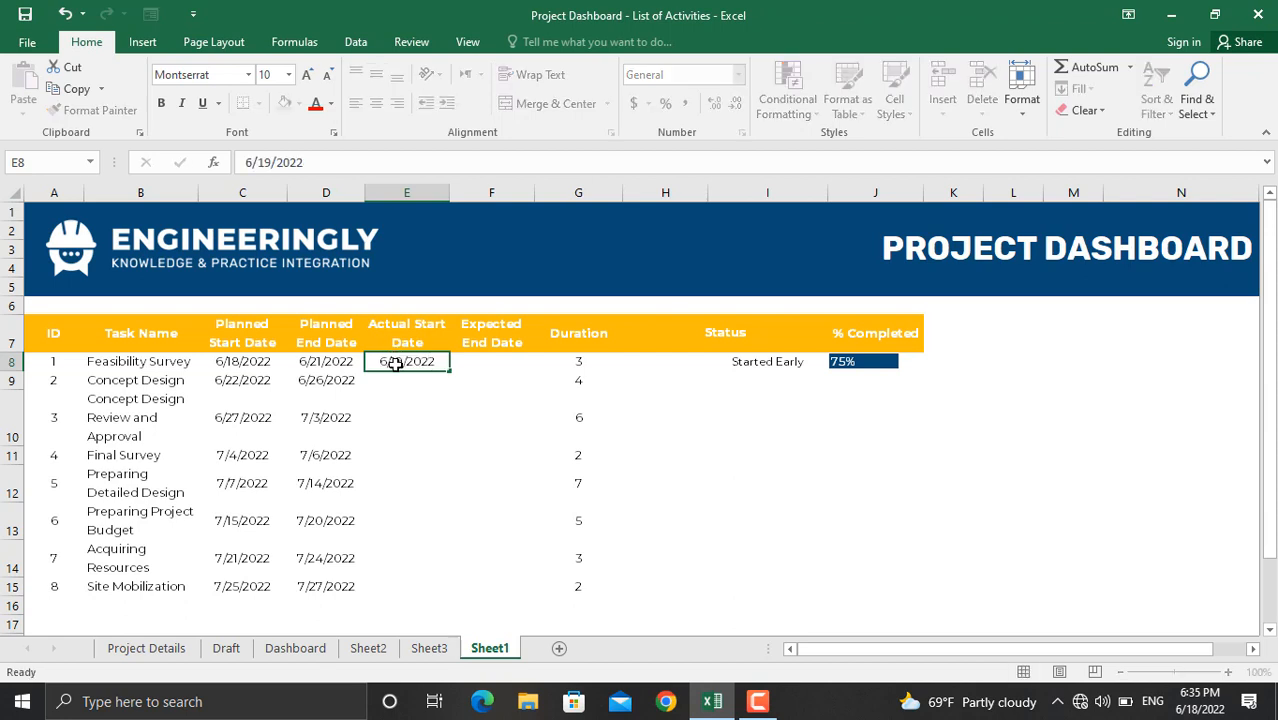
key(Return)
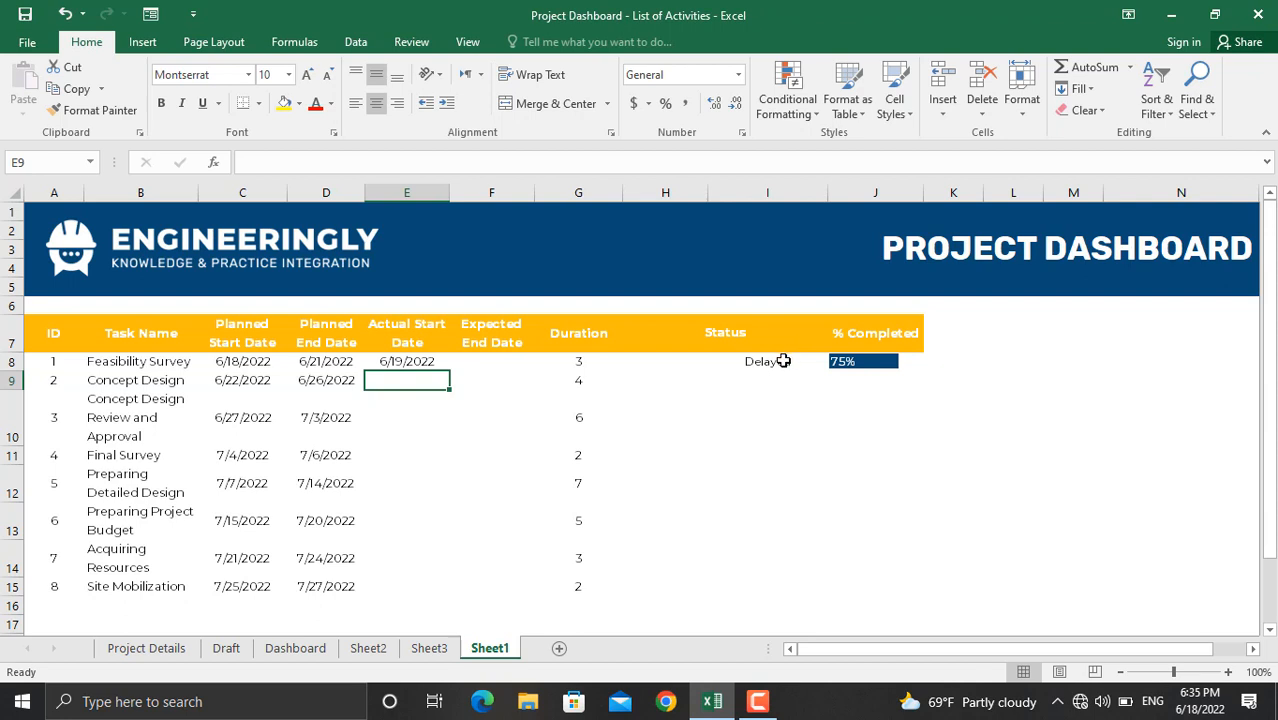
click(407, 358)
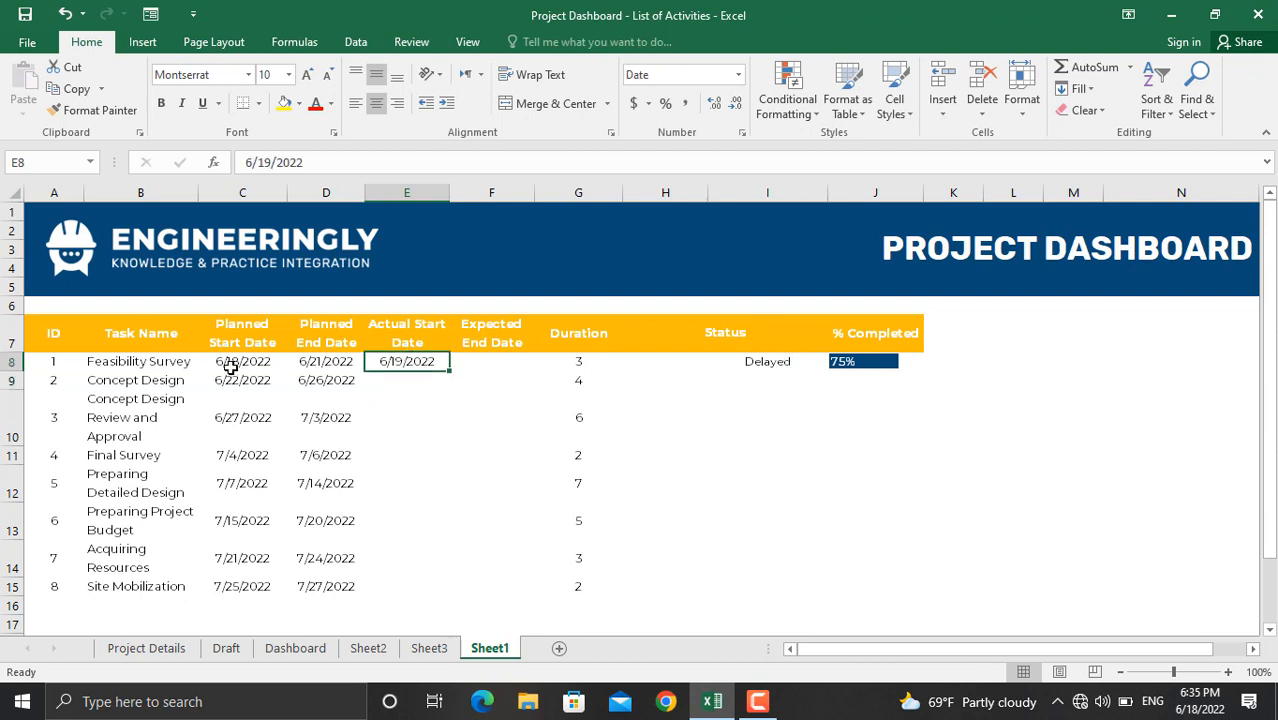
click(270, 162)
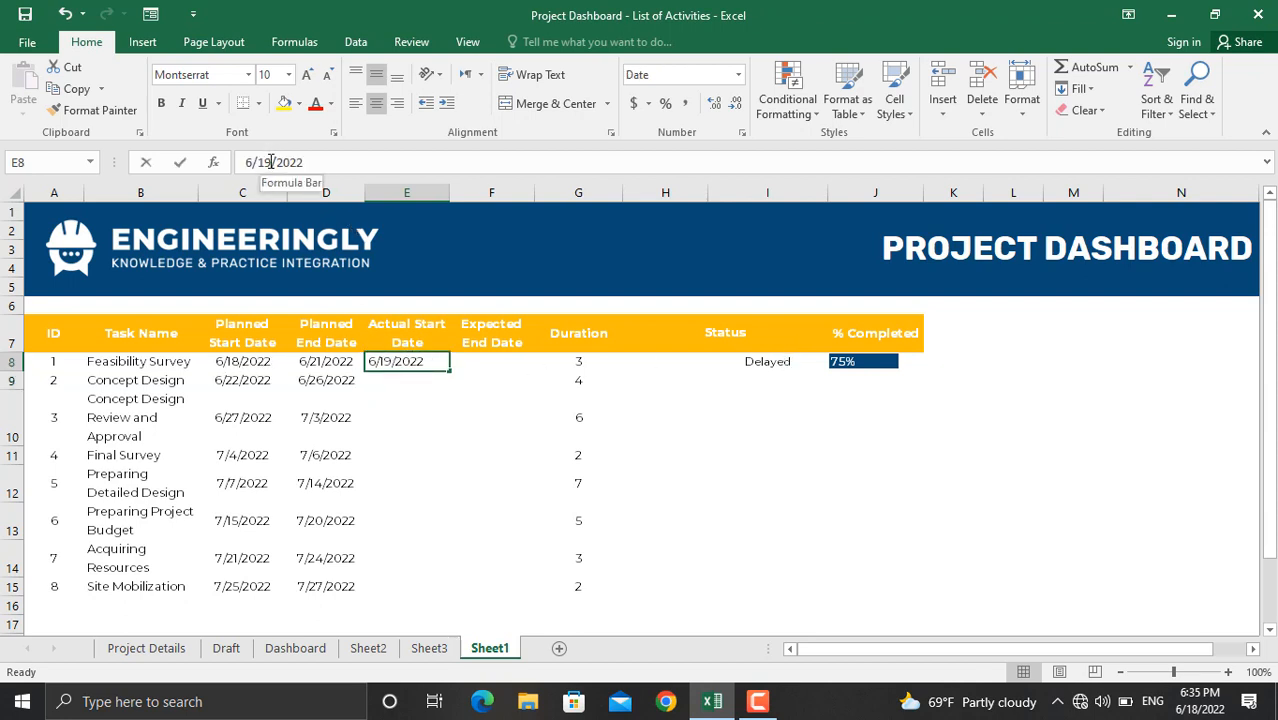
key(BackSpace)
text(8)
key(Return)
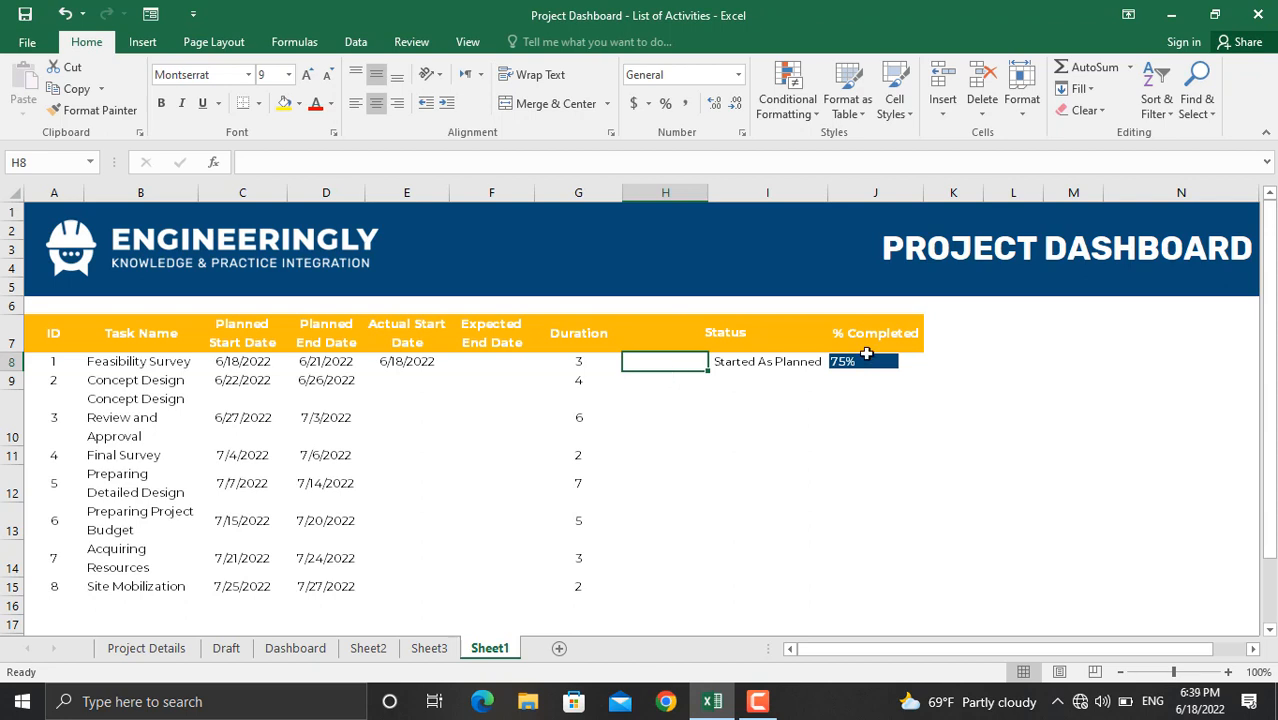
Step: Begin H8's formula with =IF(J8=1,"Completed",IF(AND(
click(277, 160)
text(=)
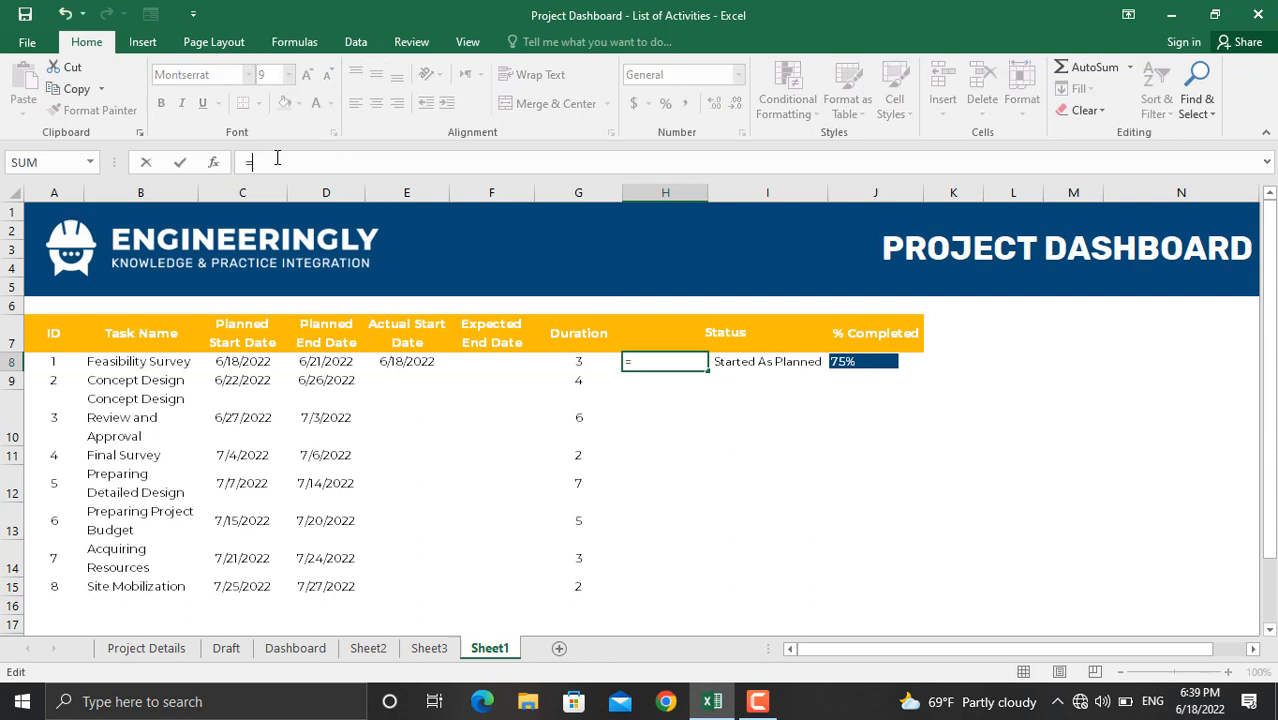
text(if()
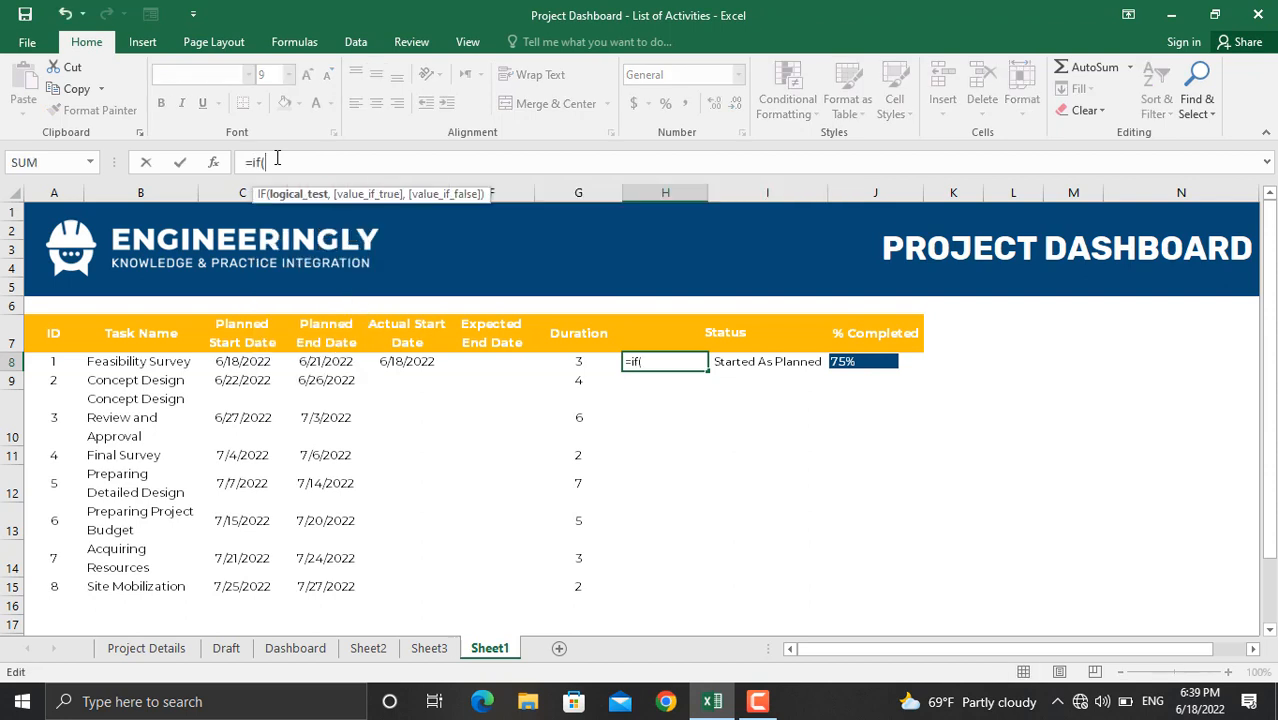
click(846, 362)
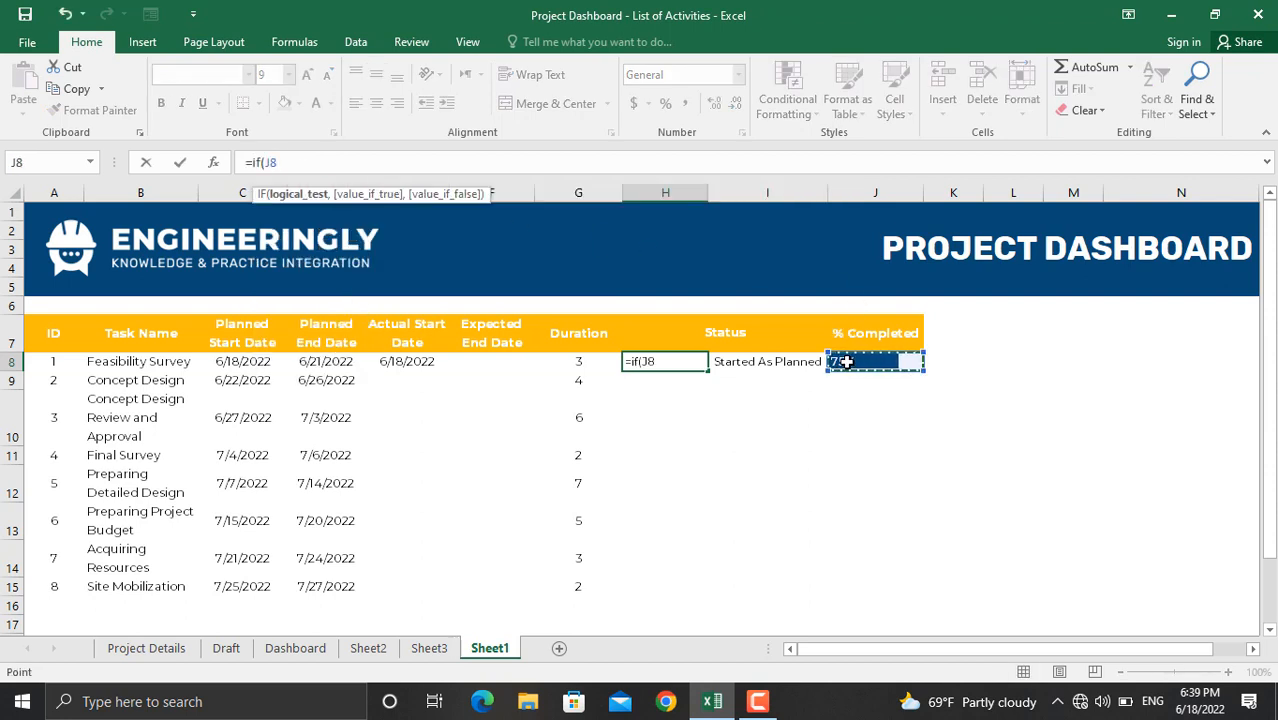
text(=1,"Completed)
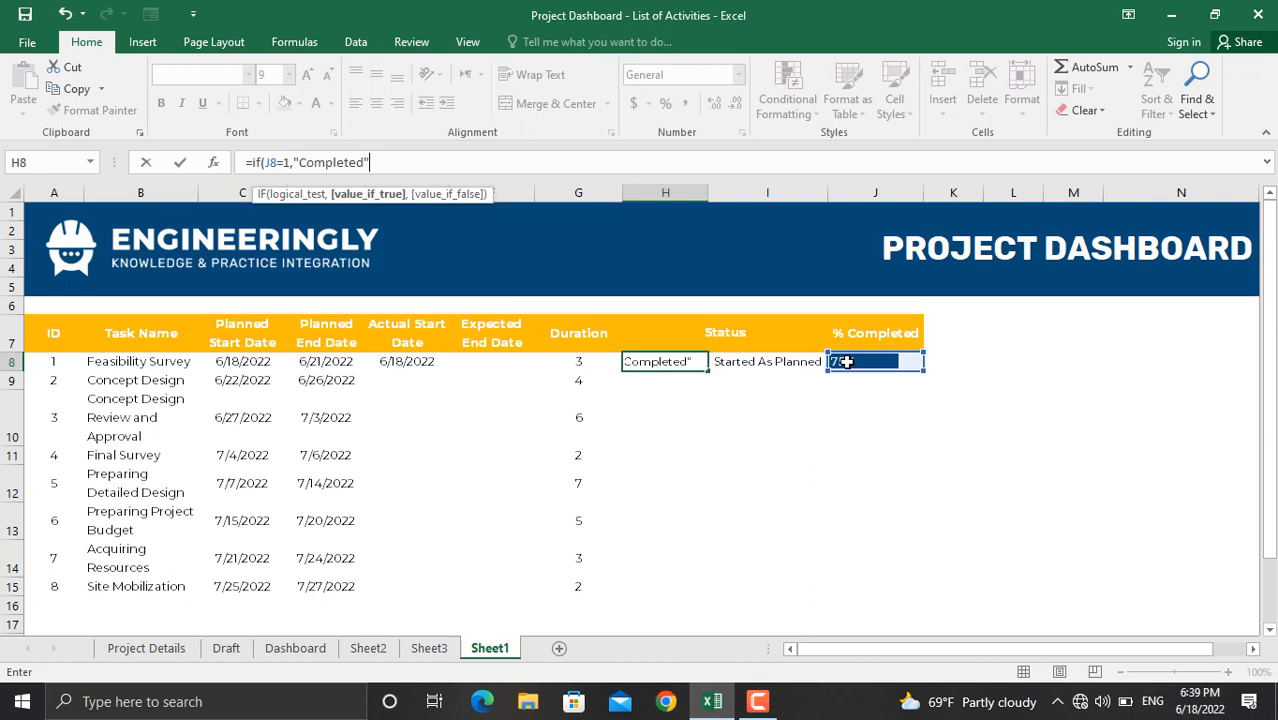
text(,)
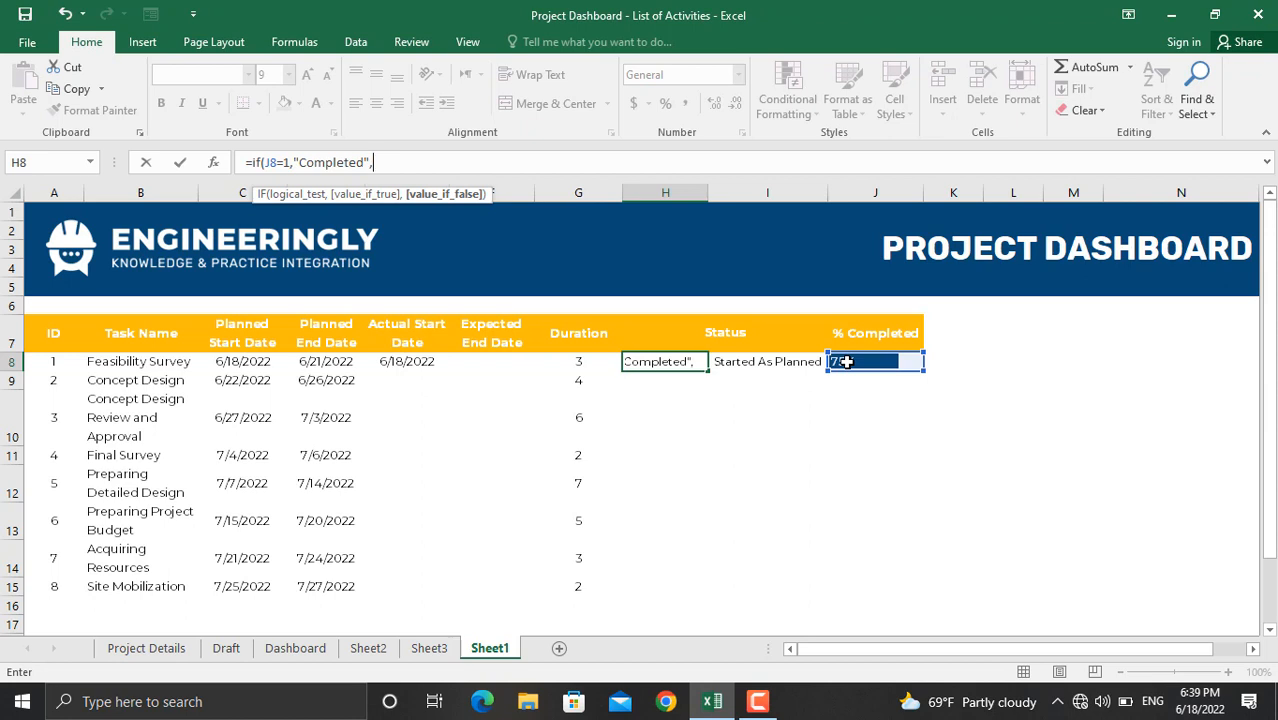
text(if)
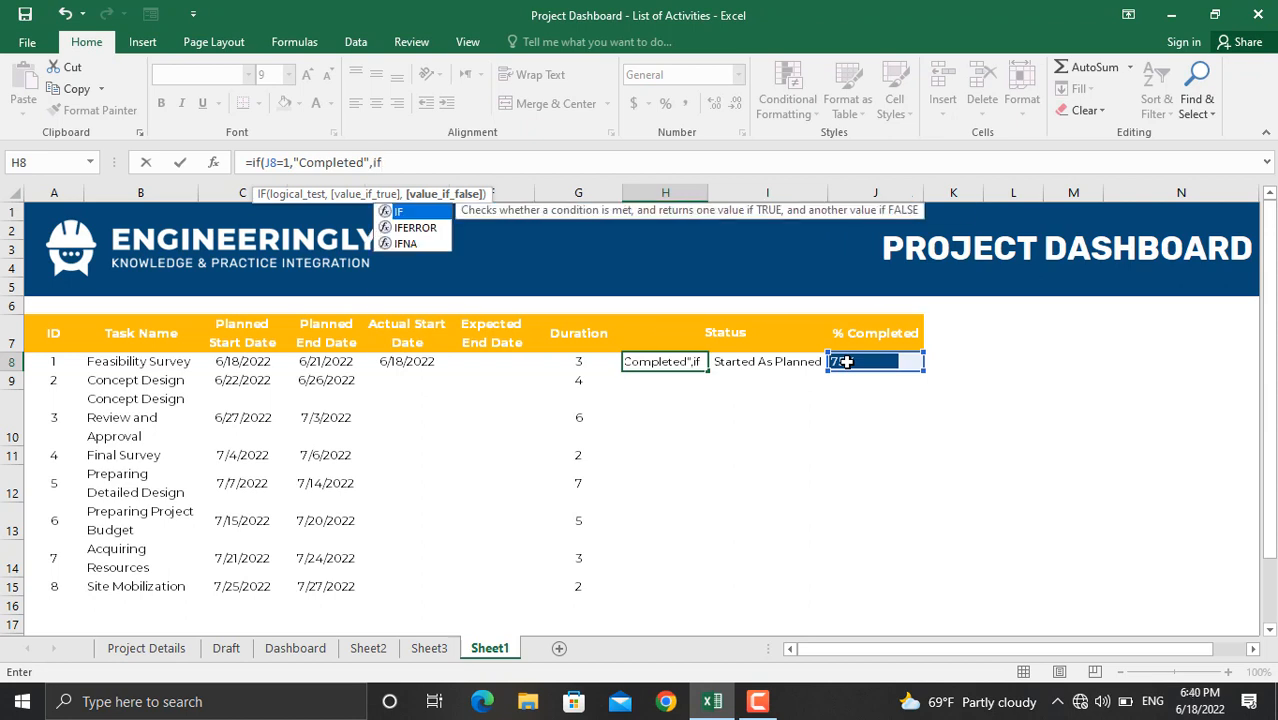
text((and()
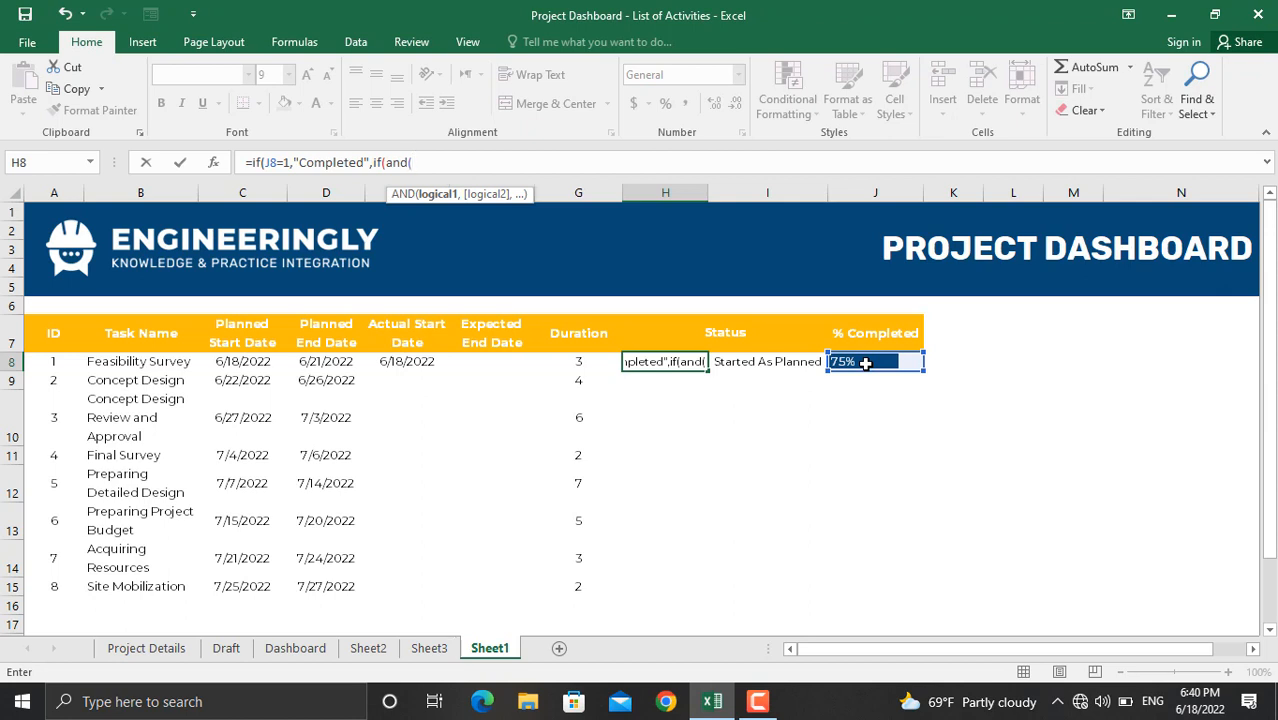
Step: Complete it with J8>0,J8<1 "In Progress" and J8=0 "Not Started" branches, then commit
click(865, 363)
text(>0)
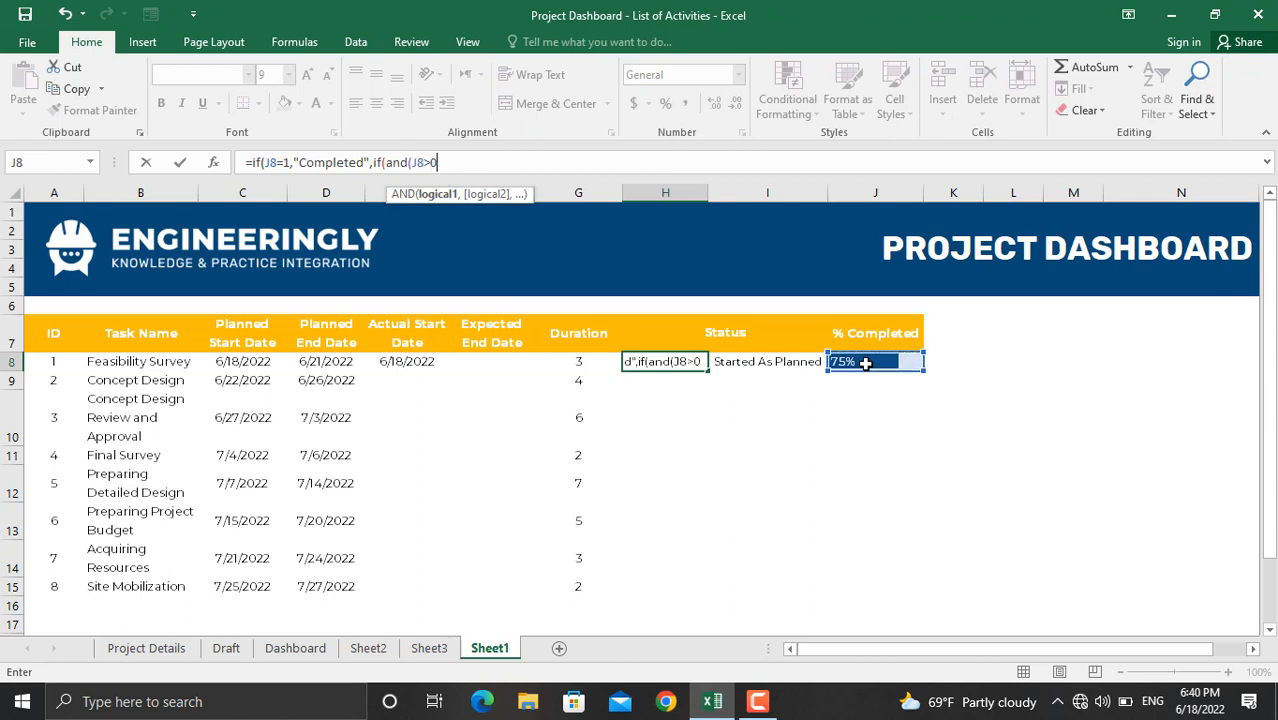
text(,)
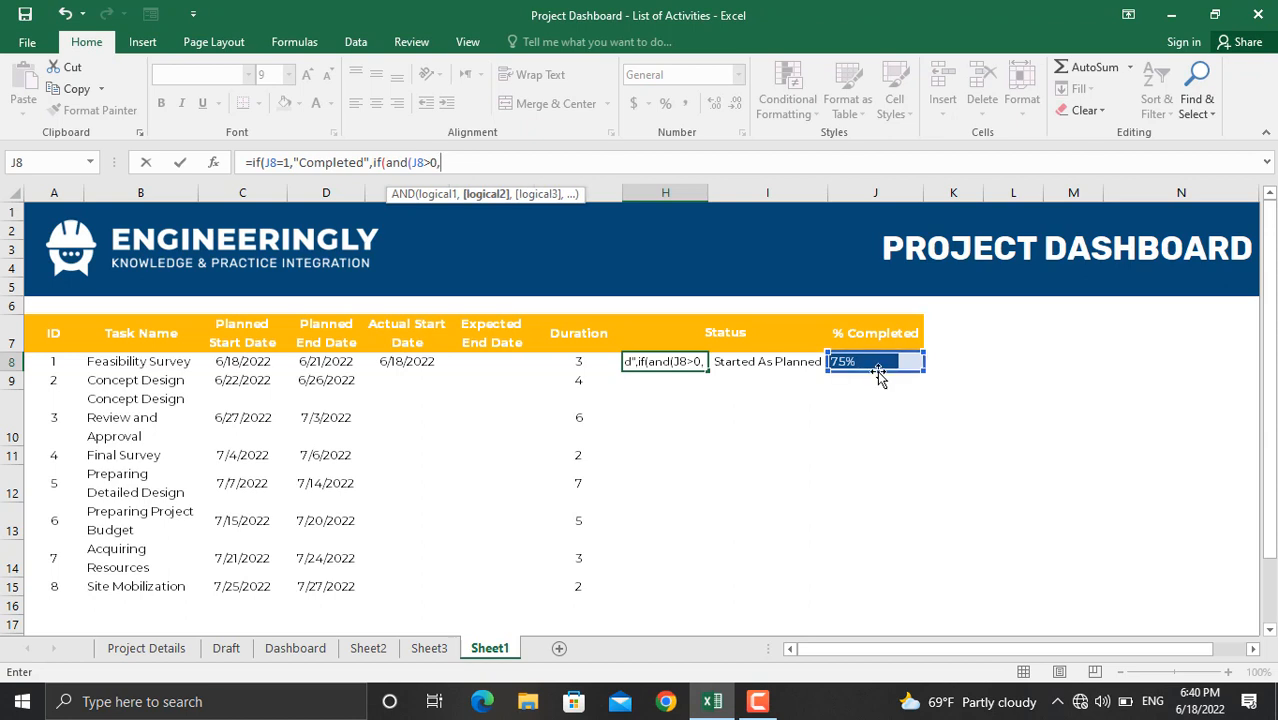
click(866, 363)
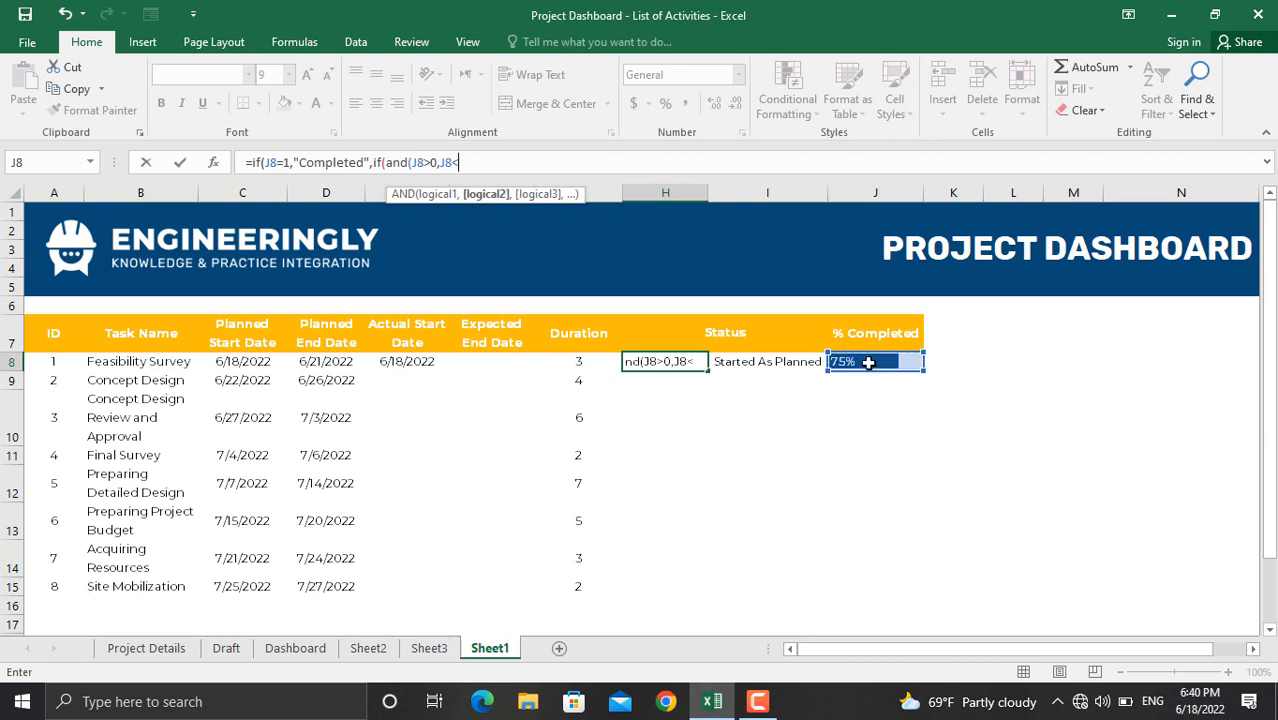
text(<1))
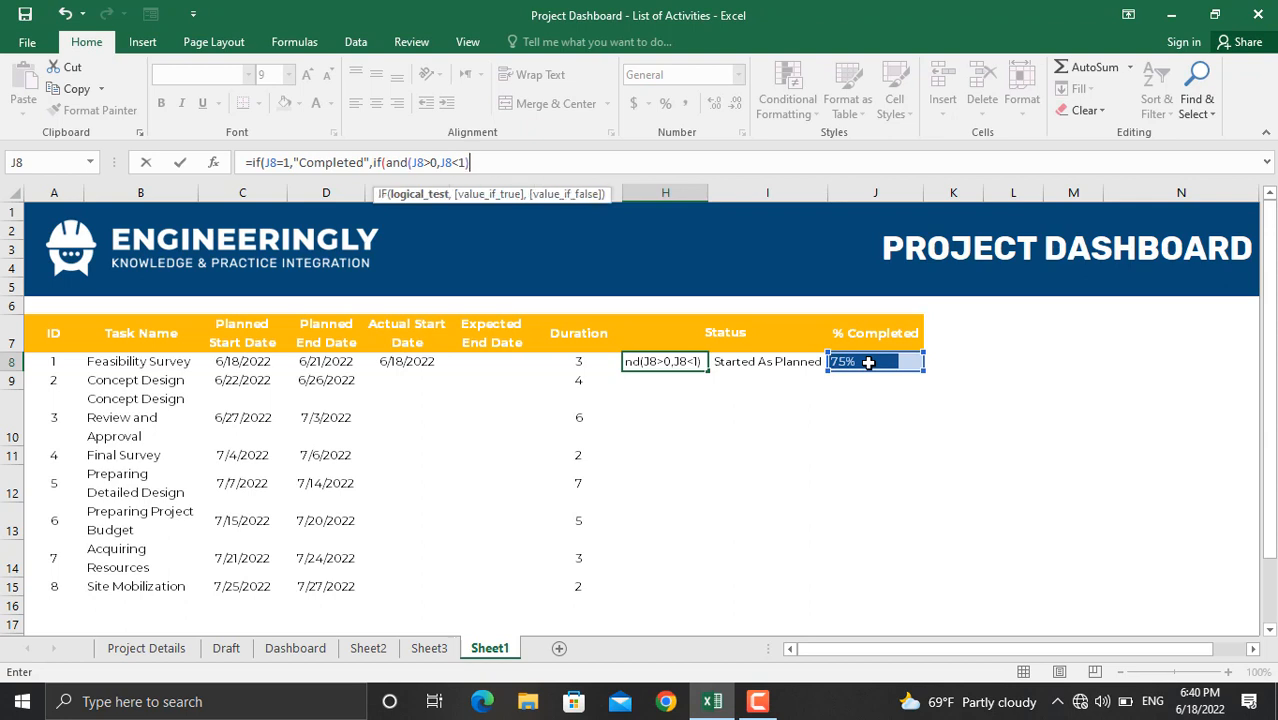
text(,)
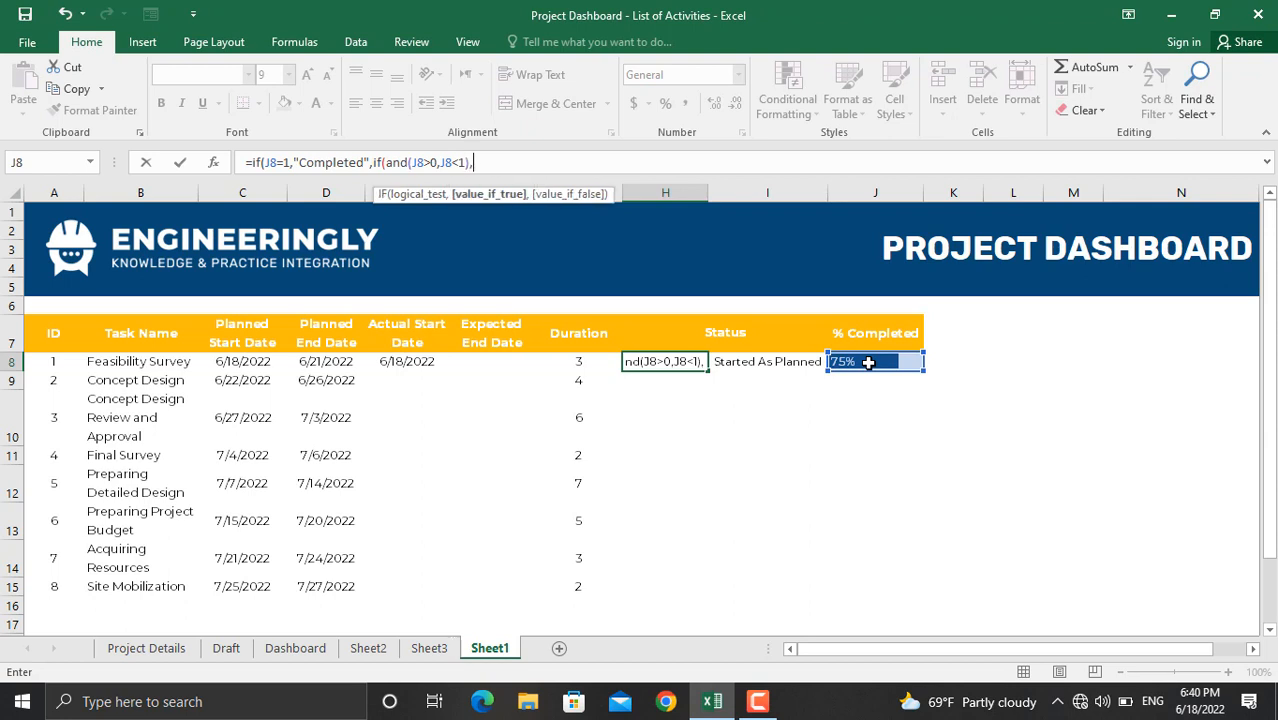
text(")
text(In Pr)
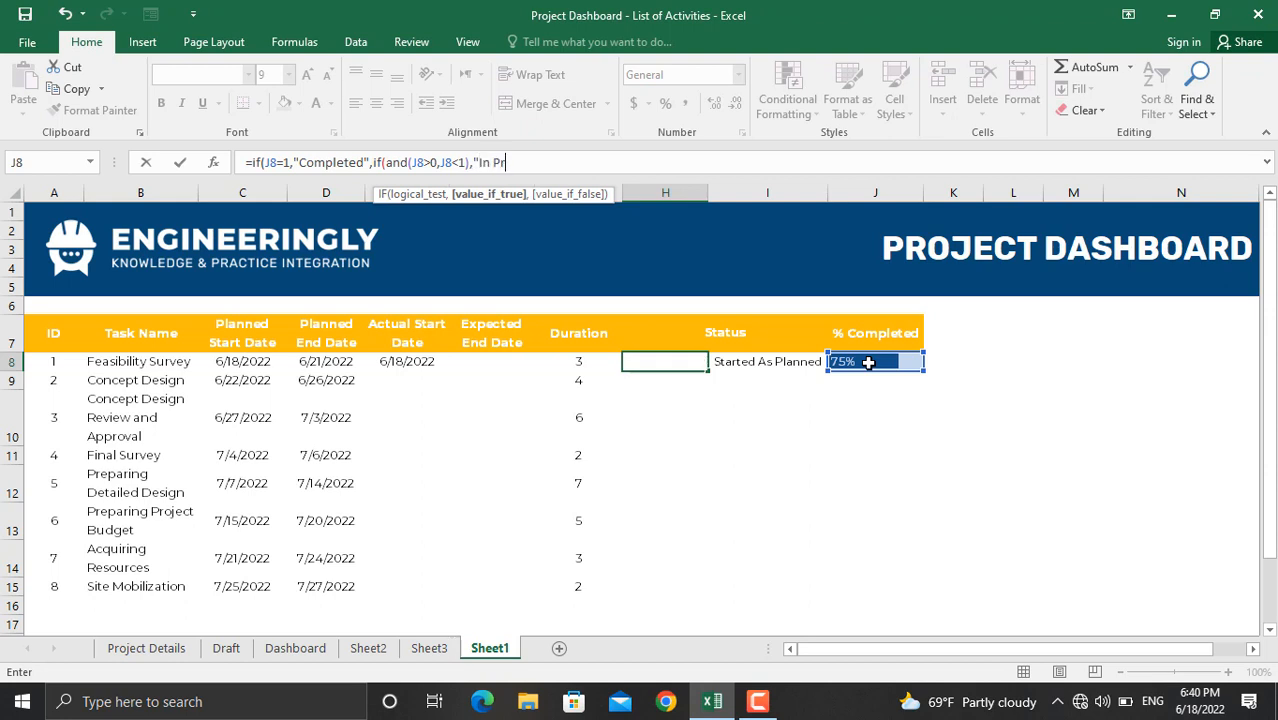
text(ogress)
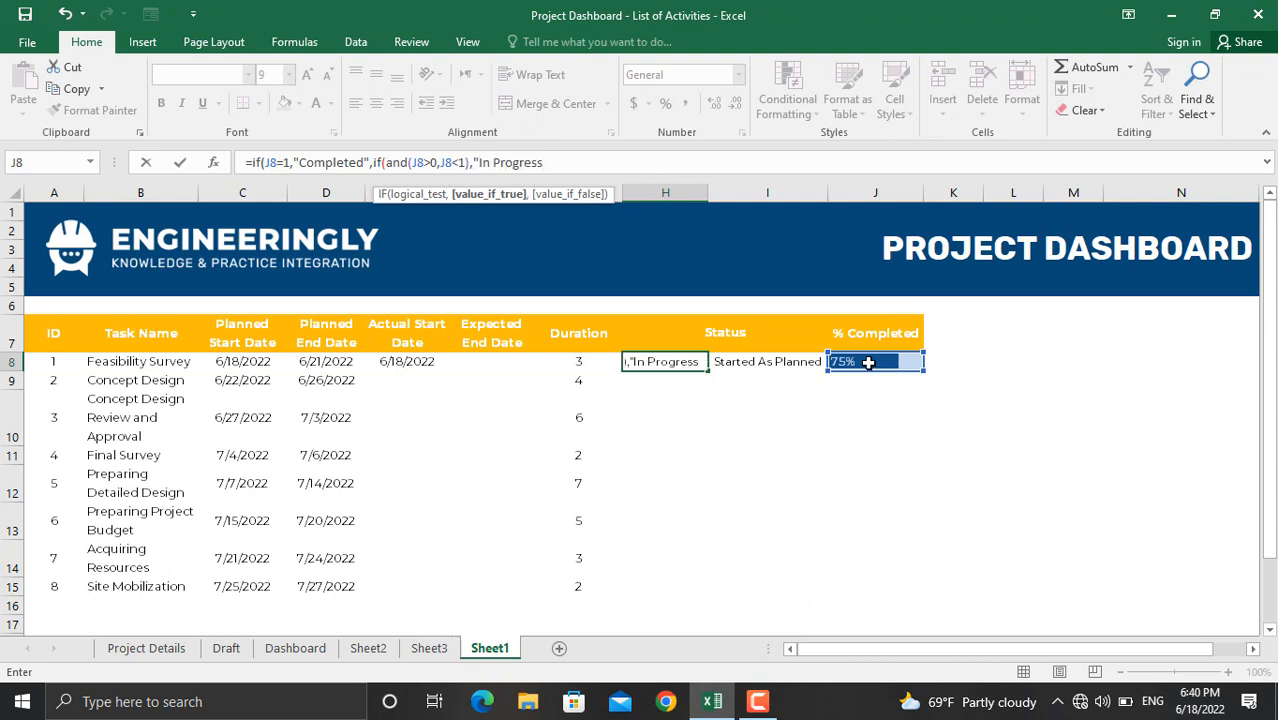
text(",)
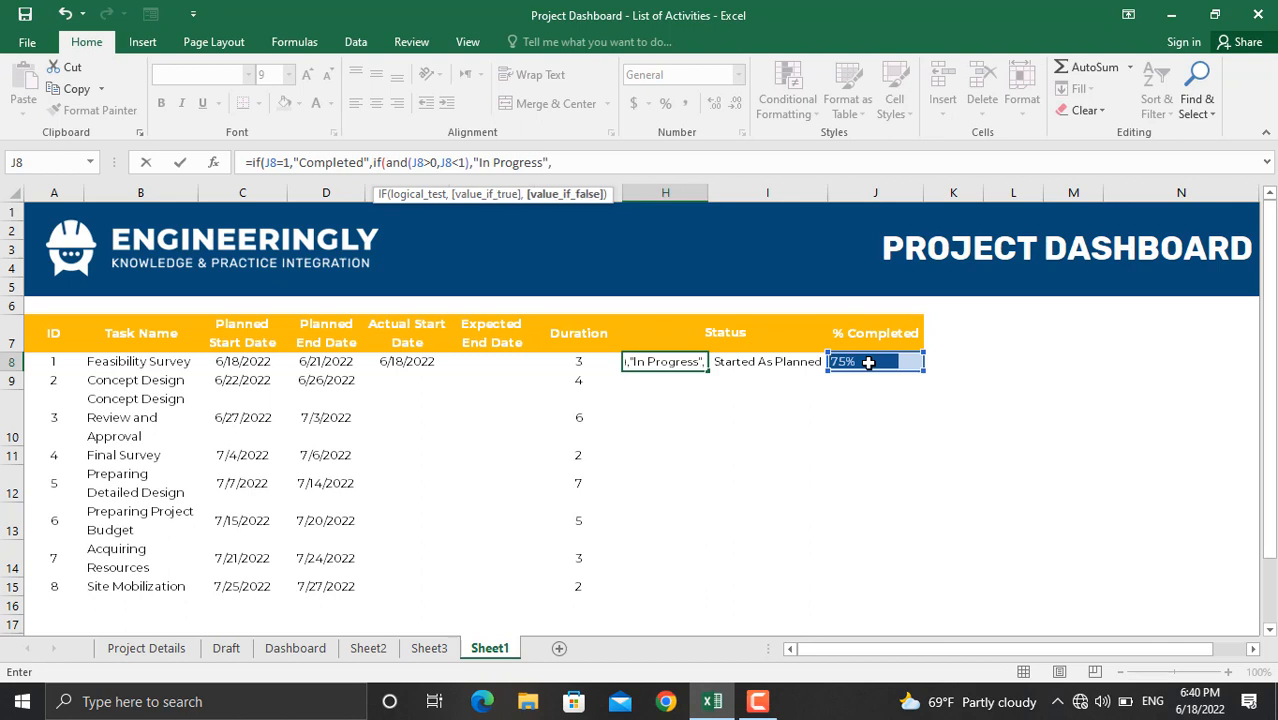
text(if()
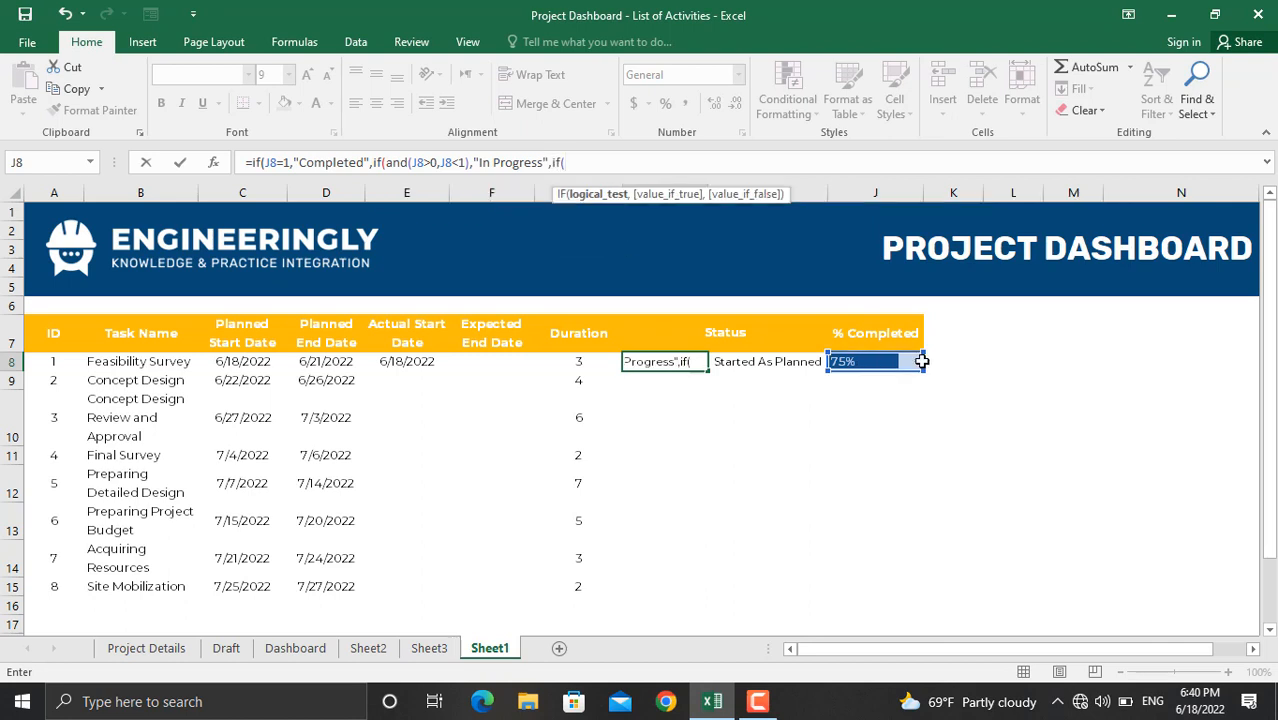
click(863, 361)
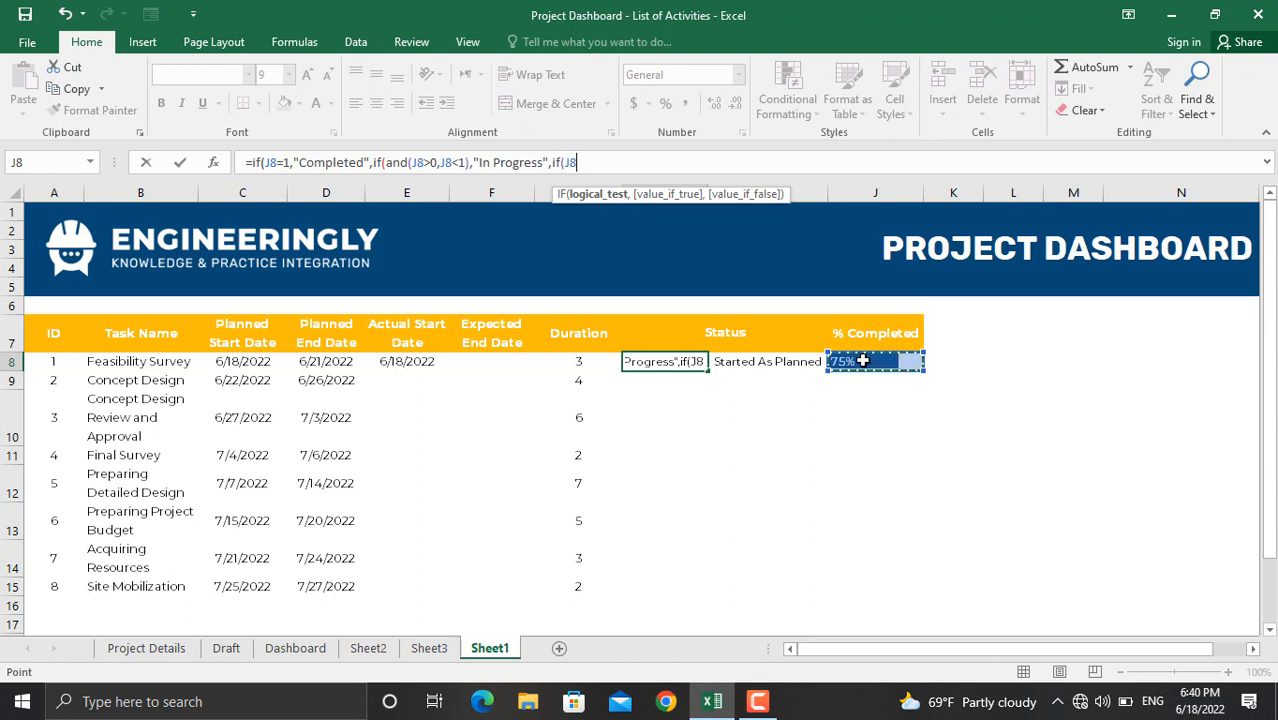
text(=0,)
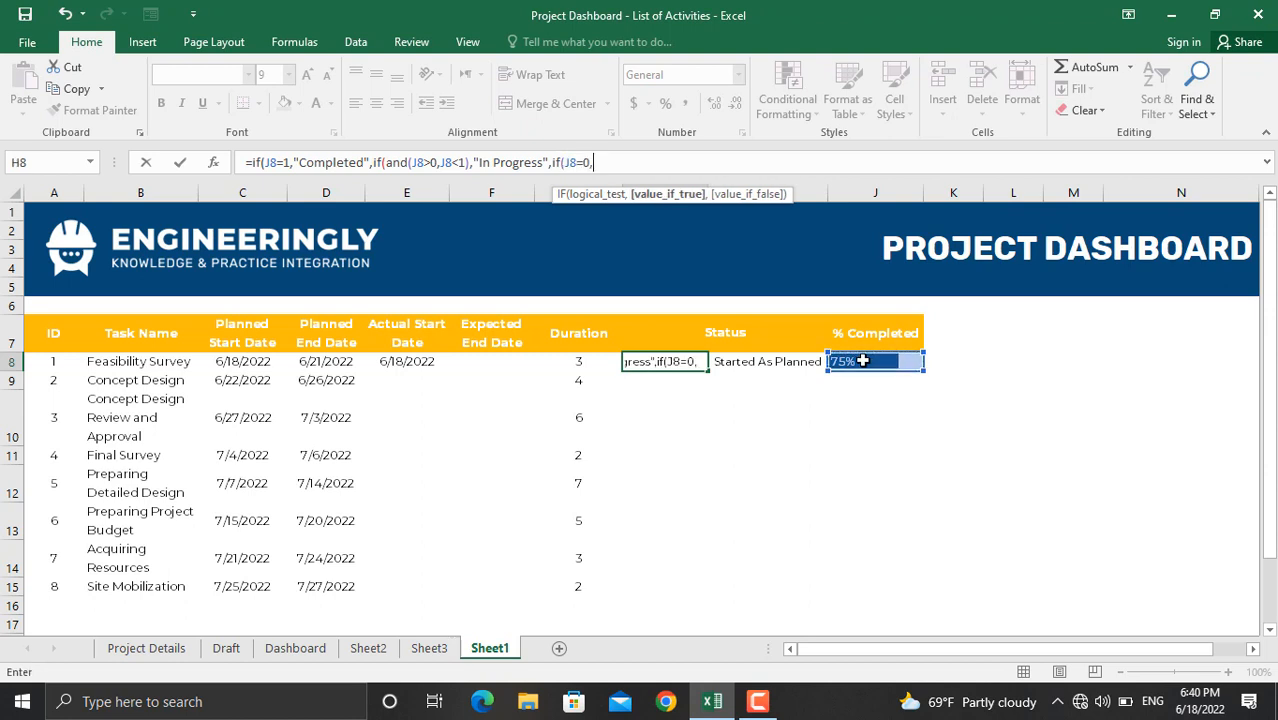
text("Not Started)
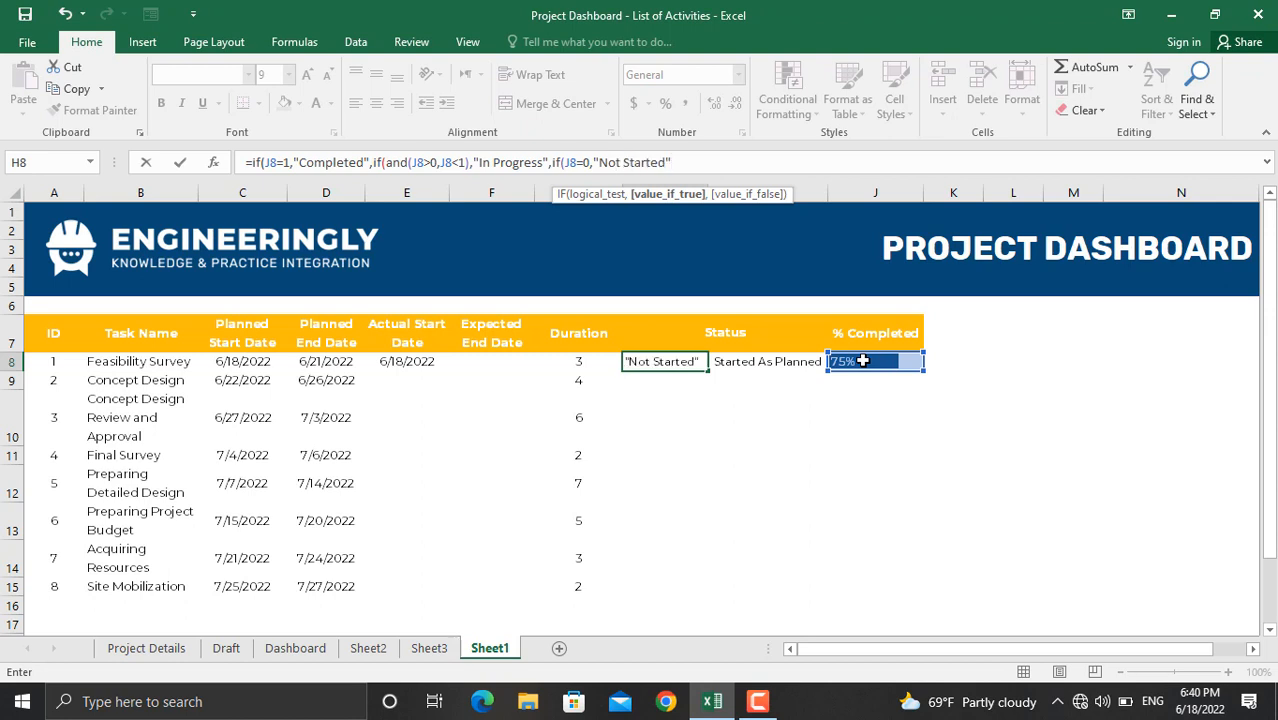
text(")))
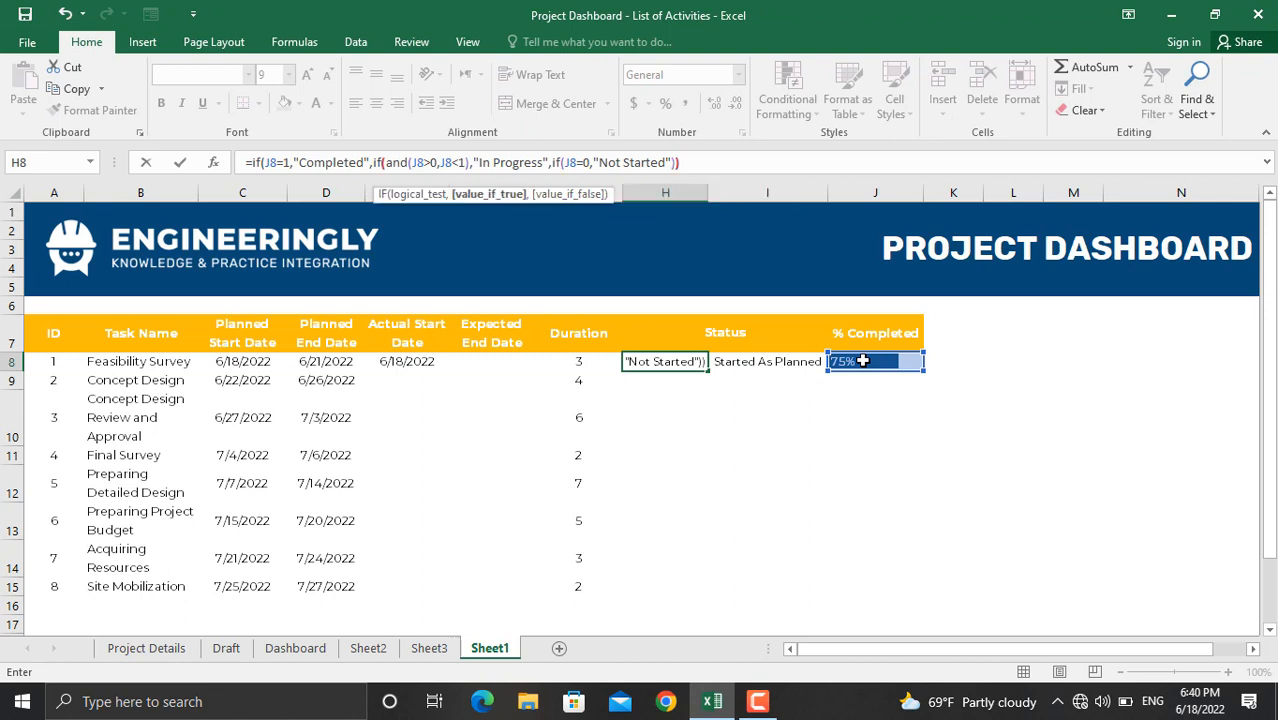
text()))
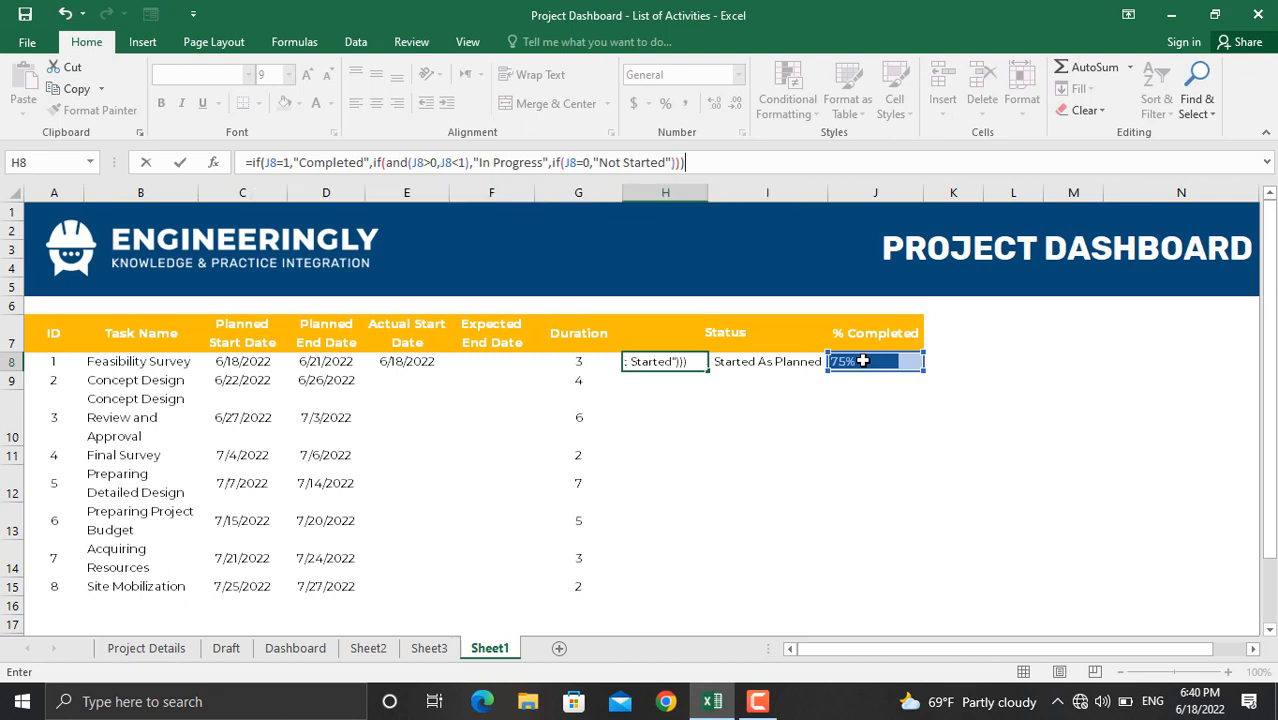
key(Return)
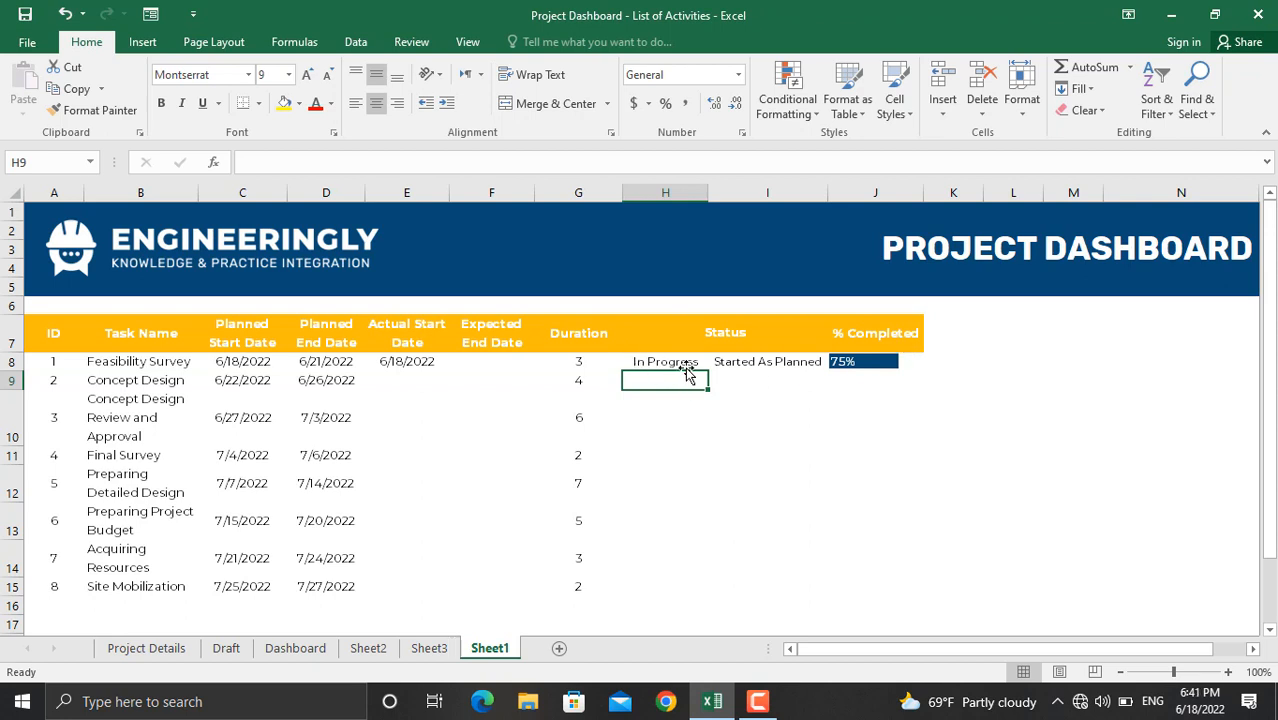
Step: Test J8 at 100% completion, then clear the value
click(847, 362)
text(100)
key(Return)
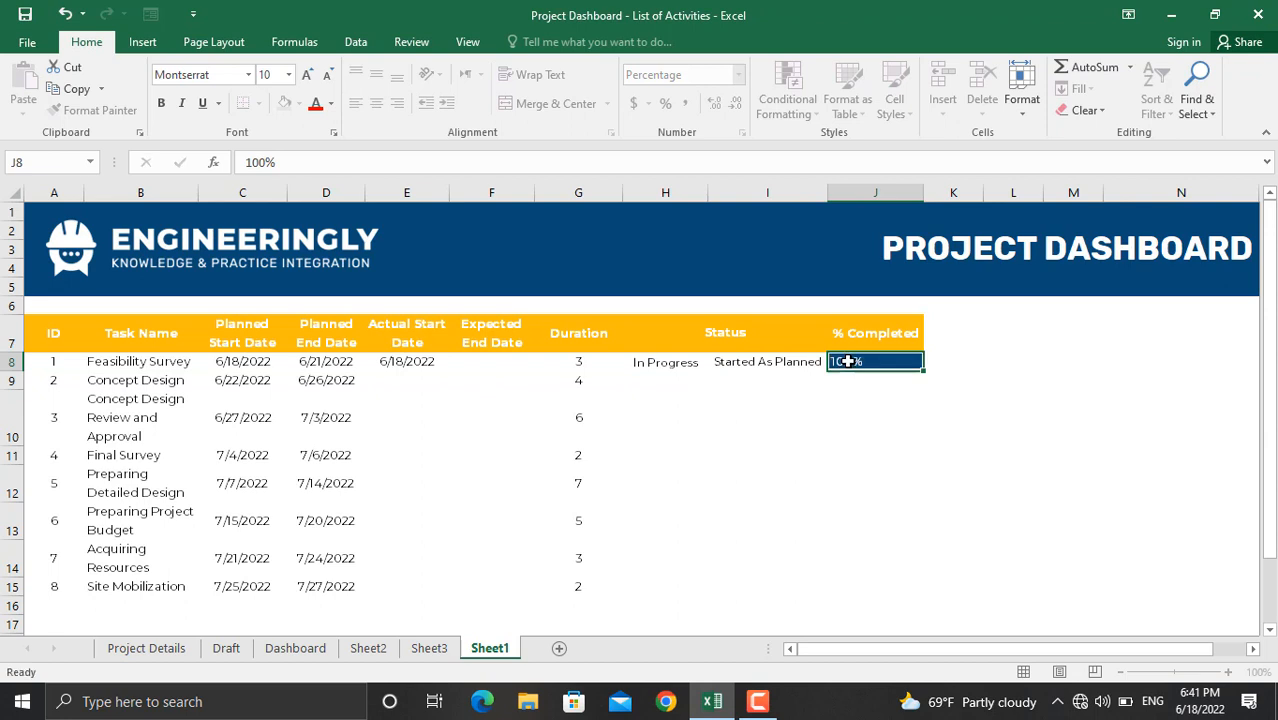
click(856, 362)
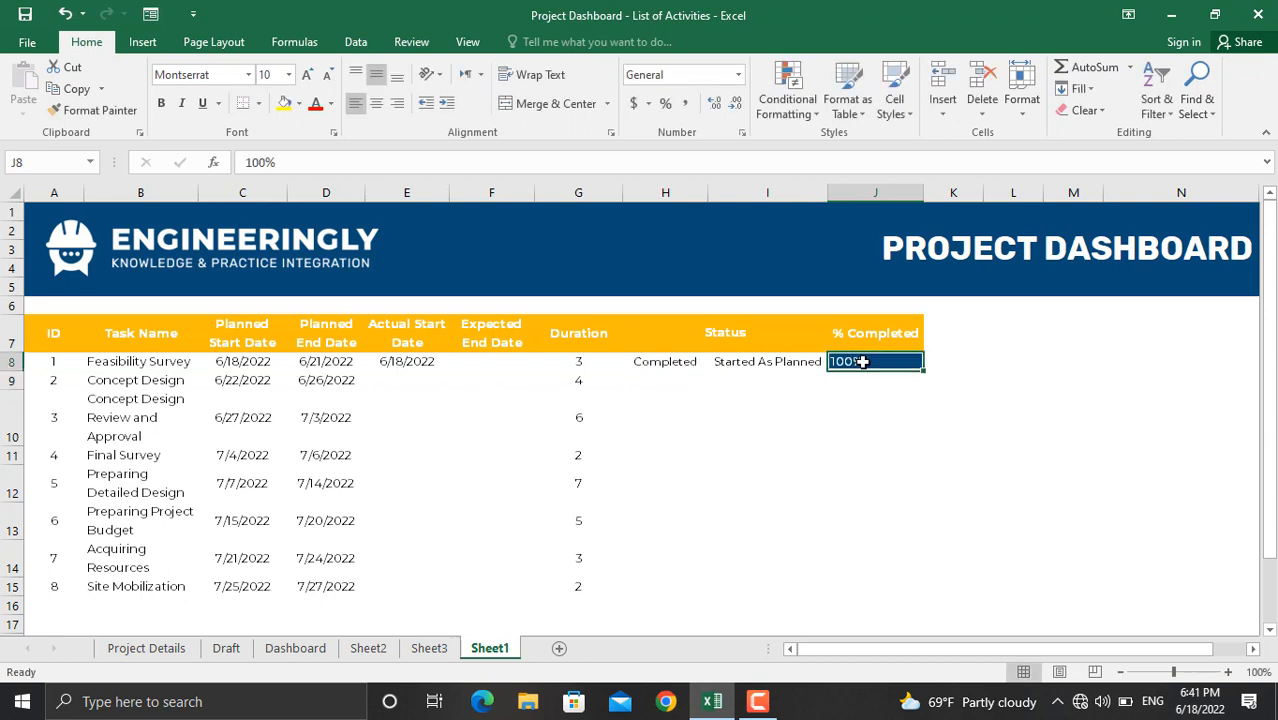
key(Delete)
key(Return)
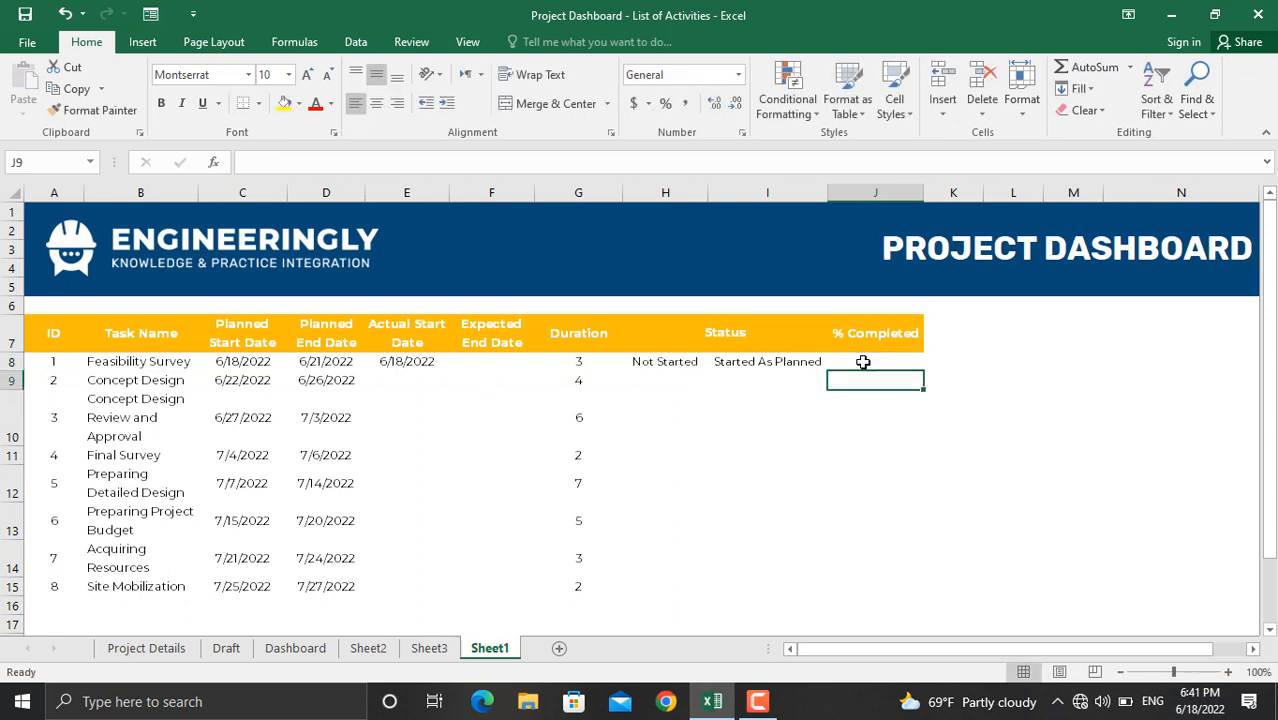
Step: Fill the H8 and I8 status formulas down through row 15
click(698, 365)
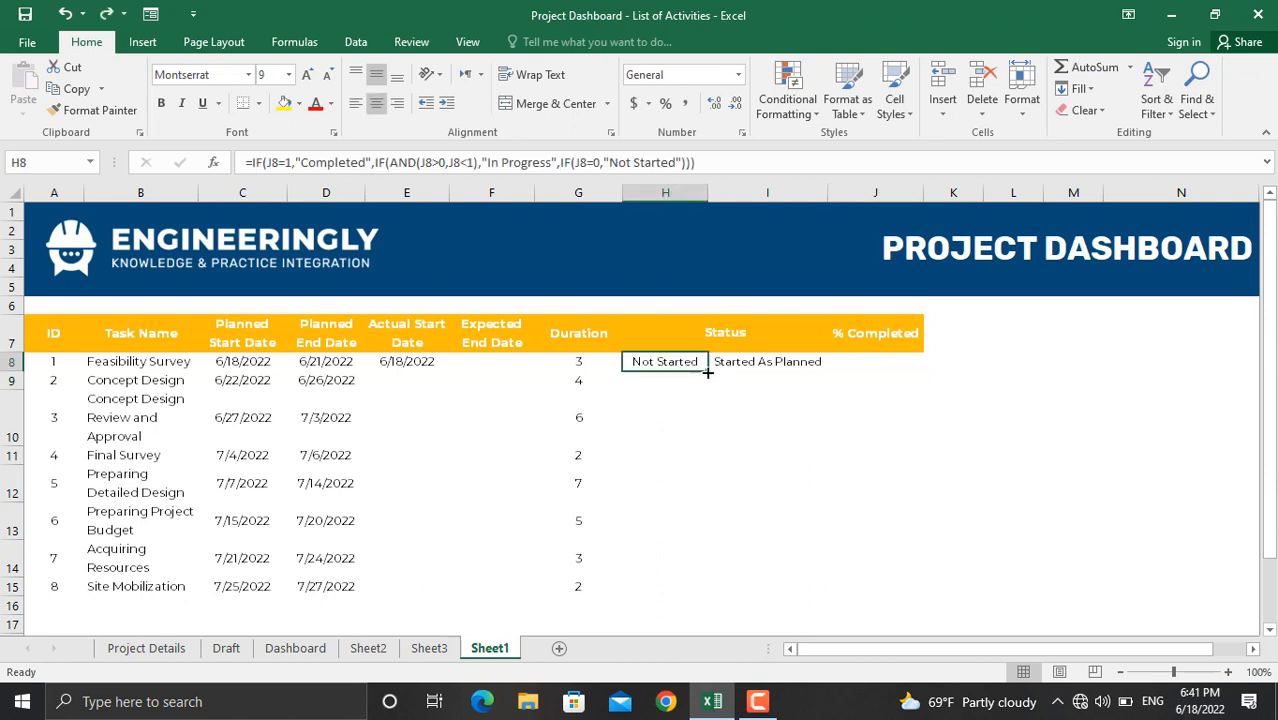
drag(708, 371, 688, 602)
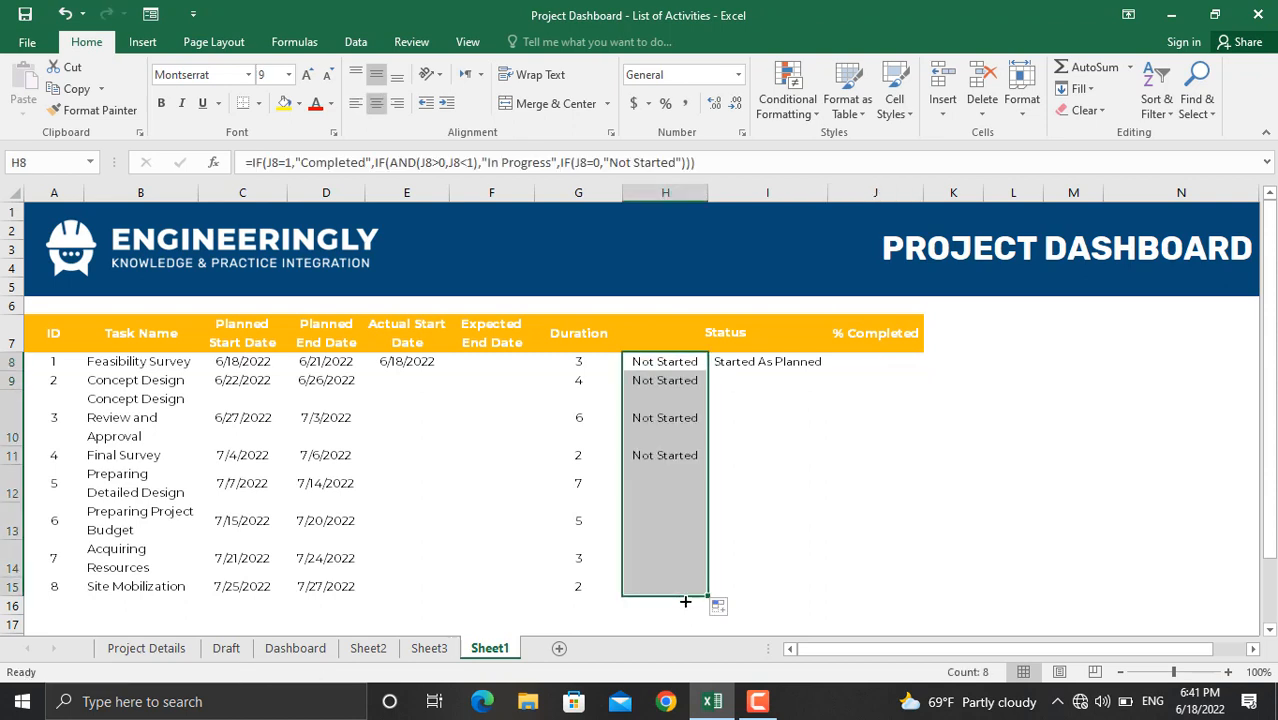
click(778, 362)
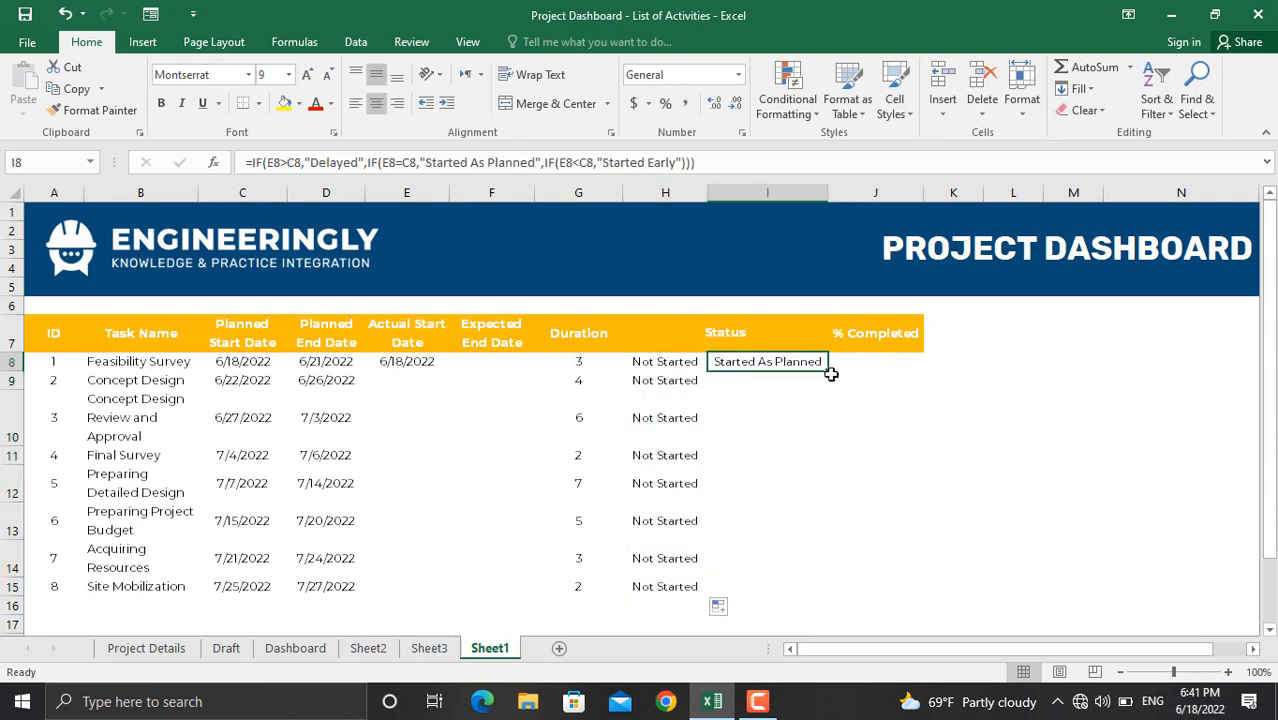
drag(828, 374, 812, 593)
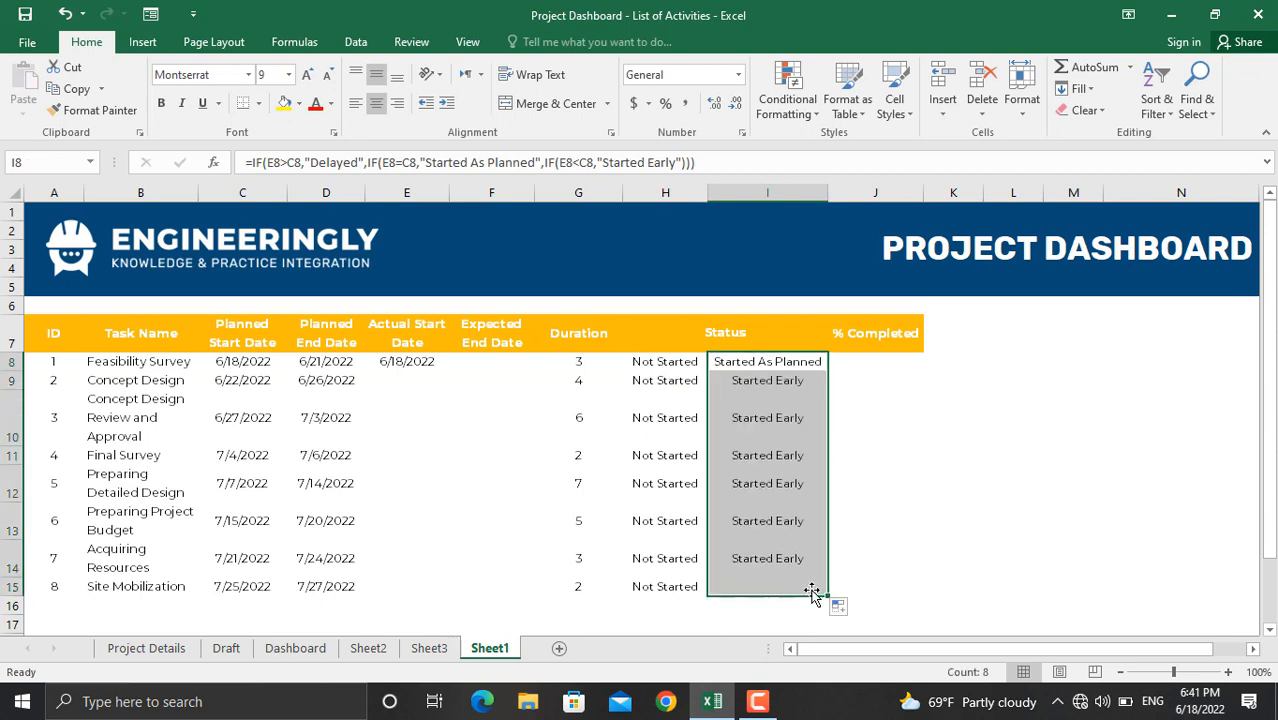
Step: Enter 100%, 50% and 75% completion in J8:J10
click(878, 362)
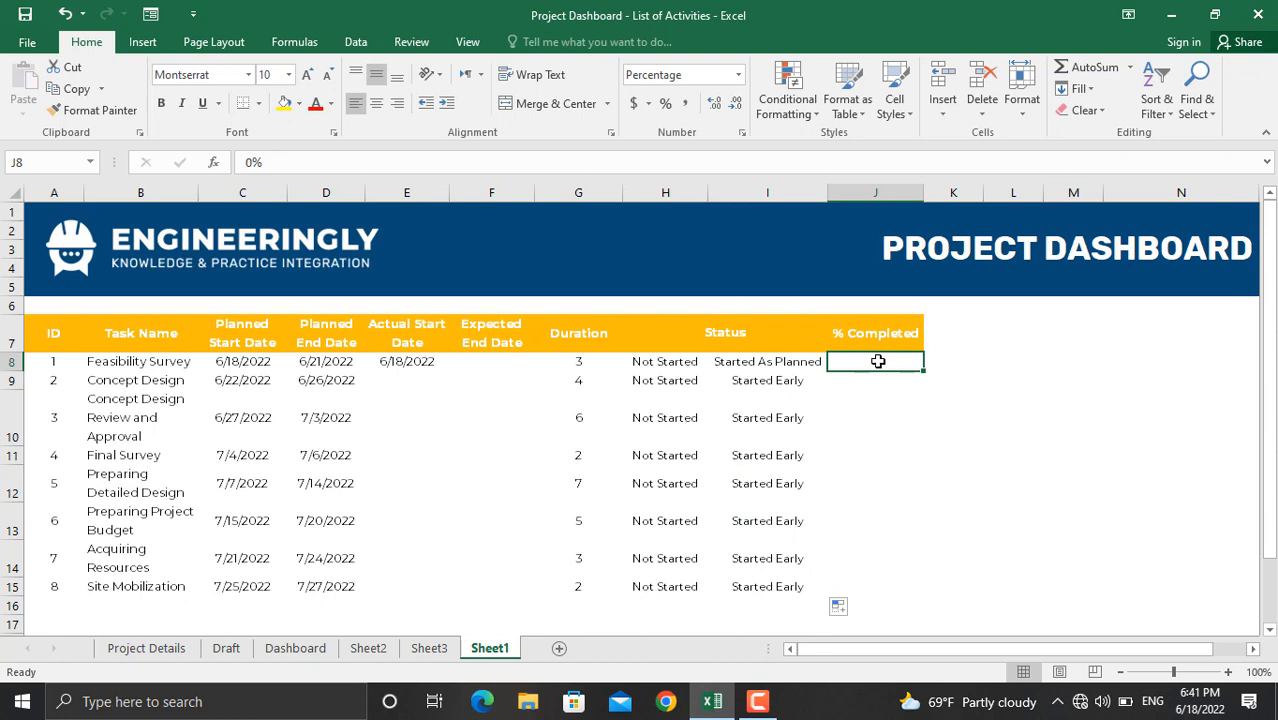
text(100)
key(Return)
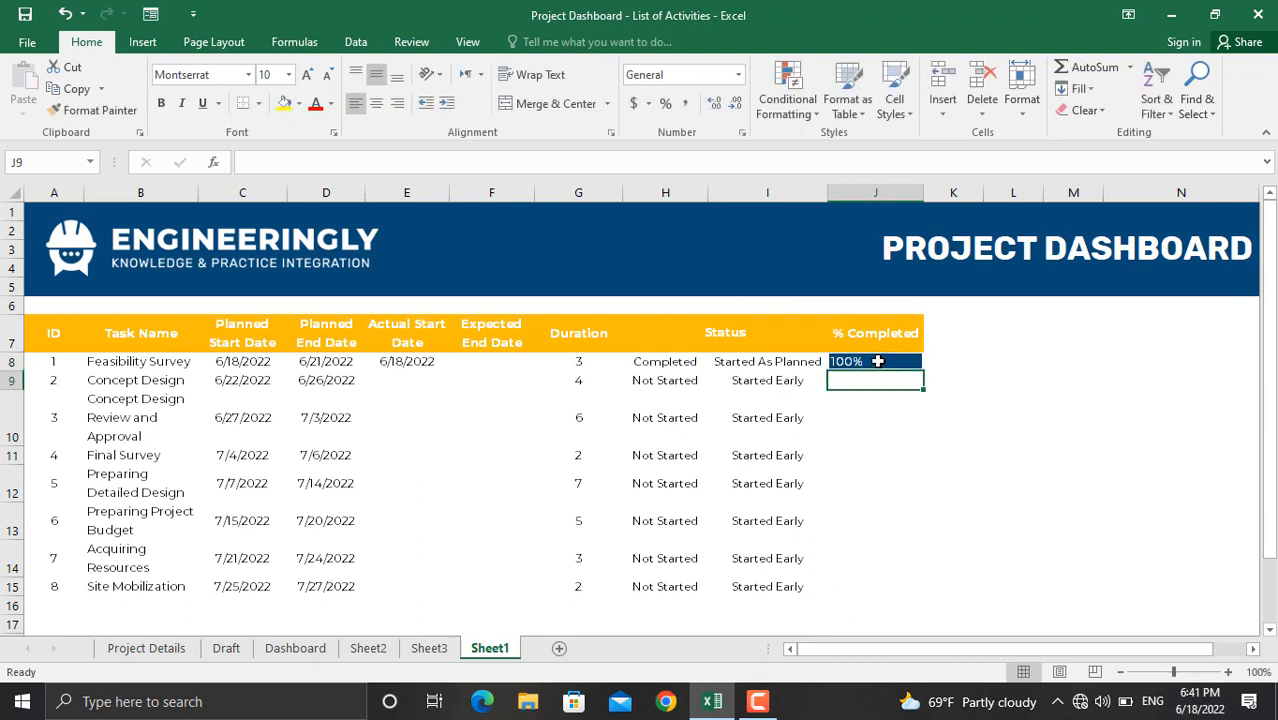
text(50)
key(Return)
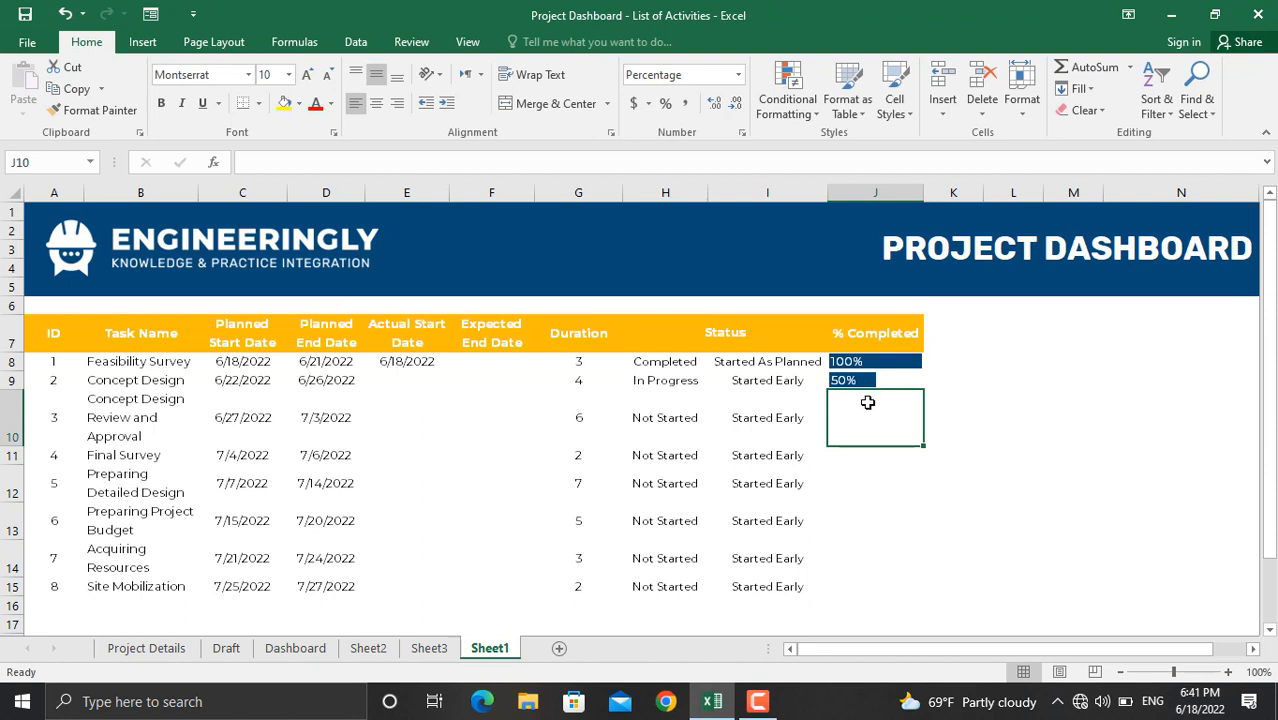
text(75)
key(Return)
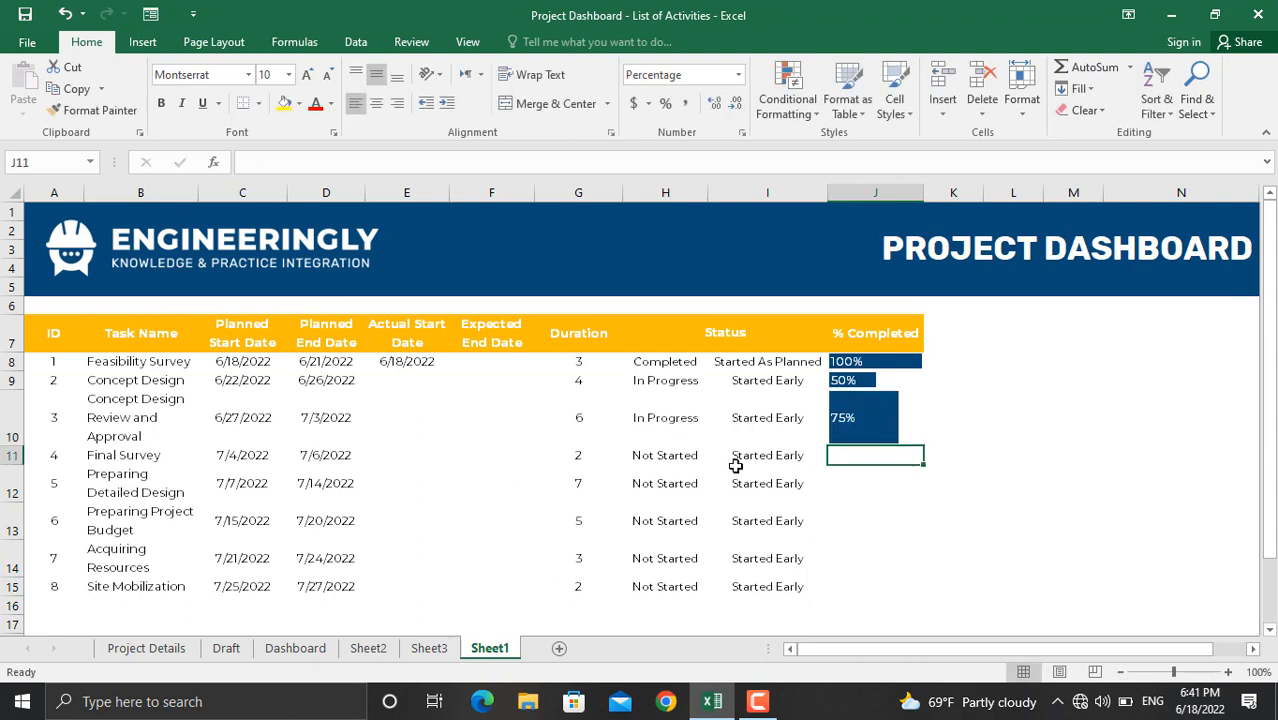
click(479, 369)
Step: Enter the formula =E8+G8 in F8 so Feasibility Survey's expected end date shows 6/21/2022
text(=)
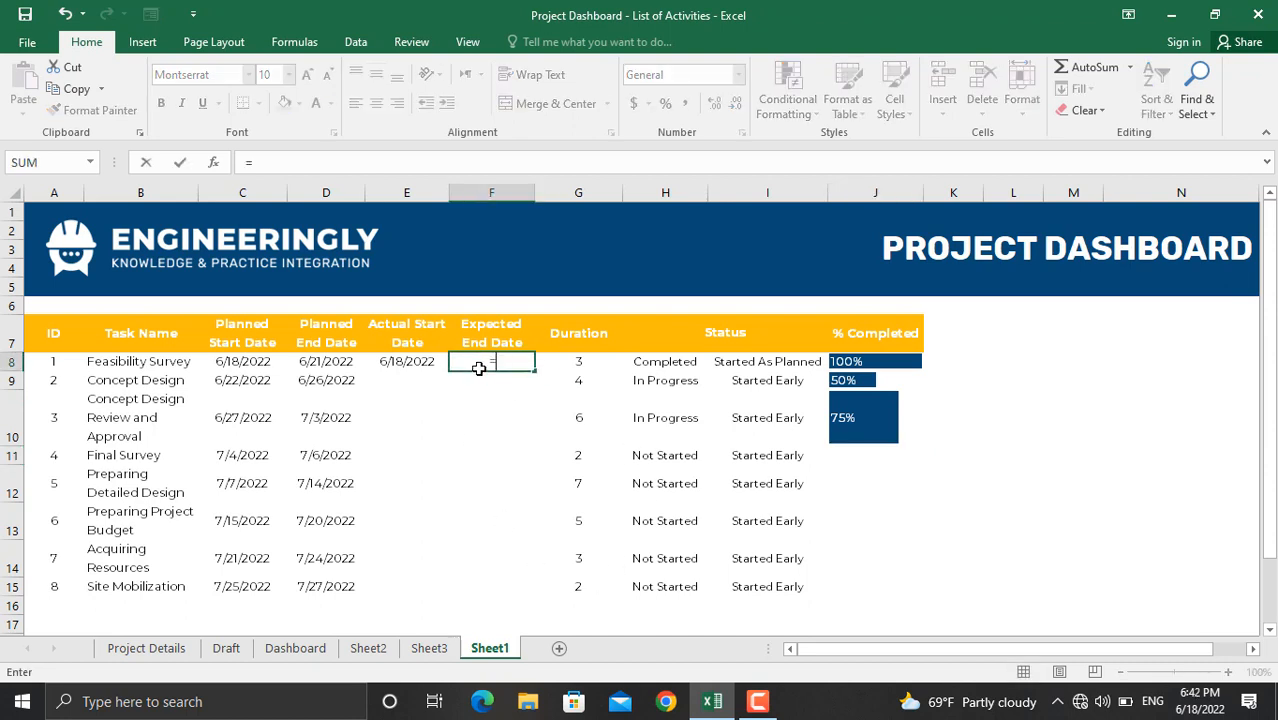
key(Left)
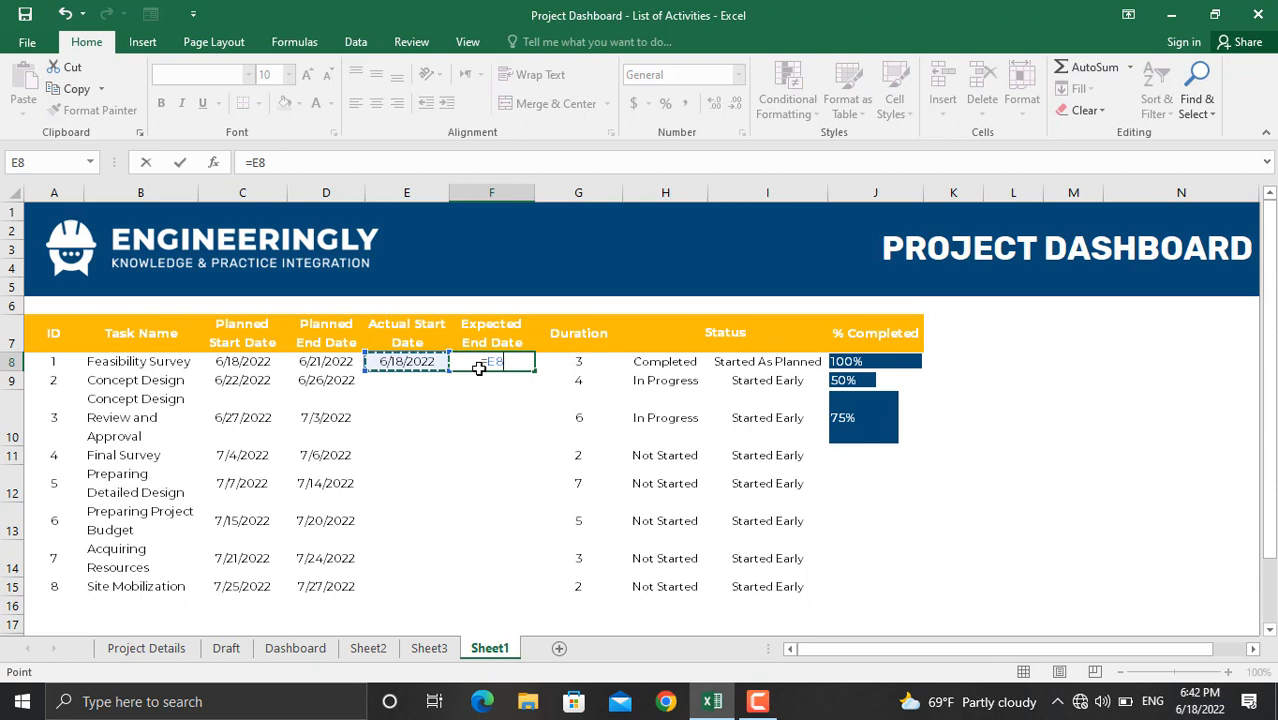
text(+)
click(578, 362)
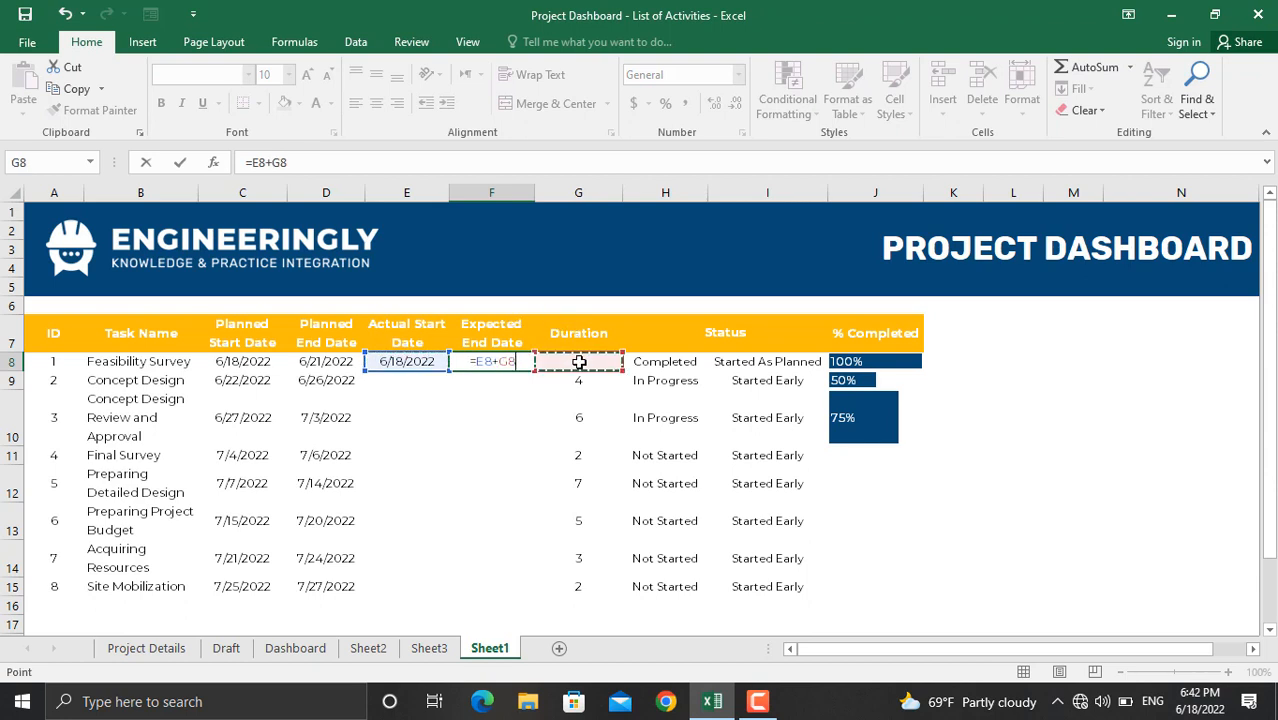
key(Return)
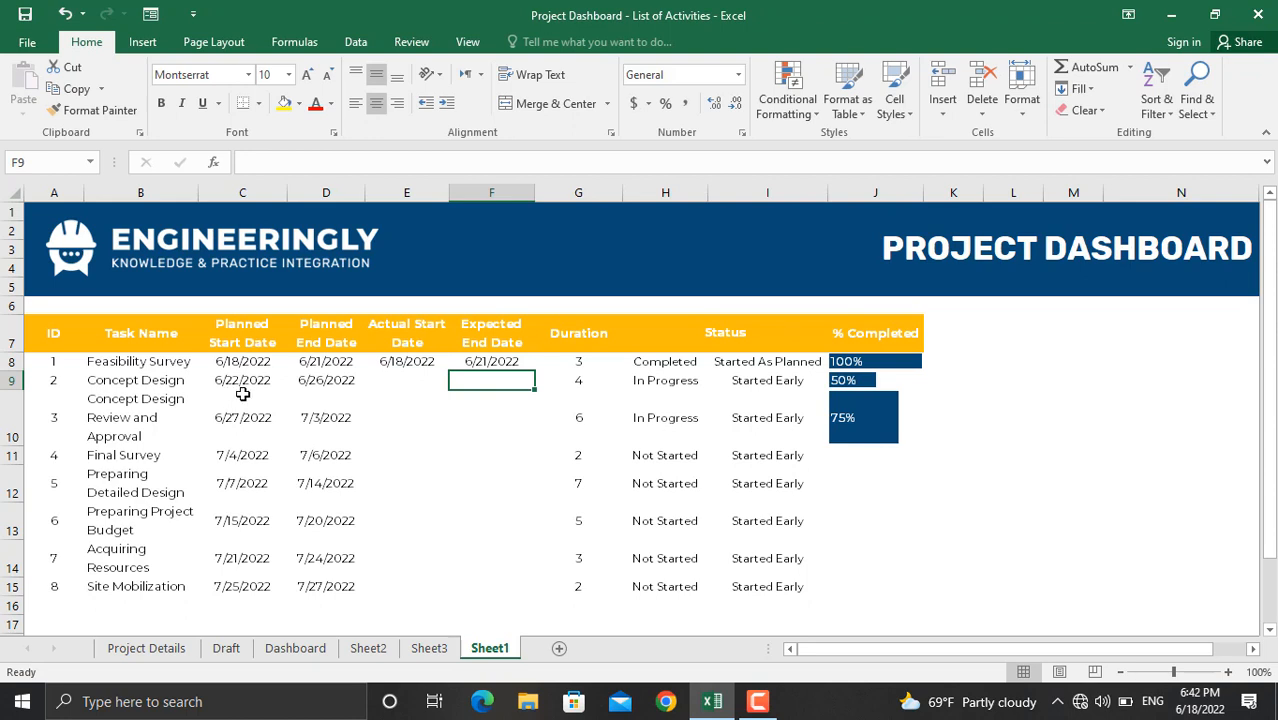
Step: Enter 6/21/2022 as Concept Design's actual start date in E9, then correct it to 6/23/2022
click(410, 384)
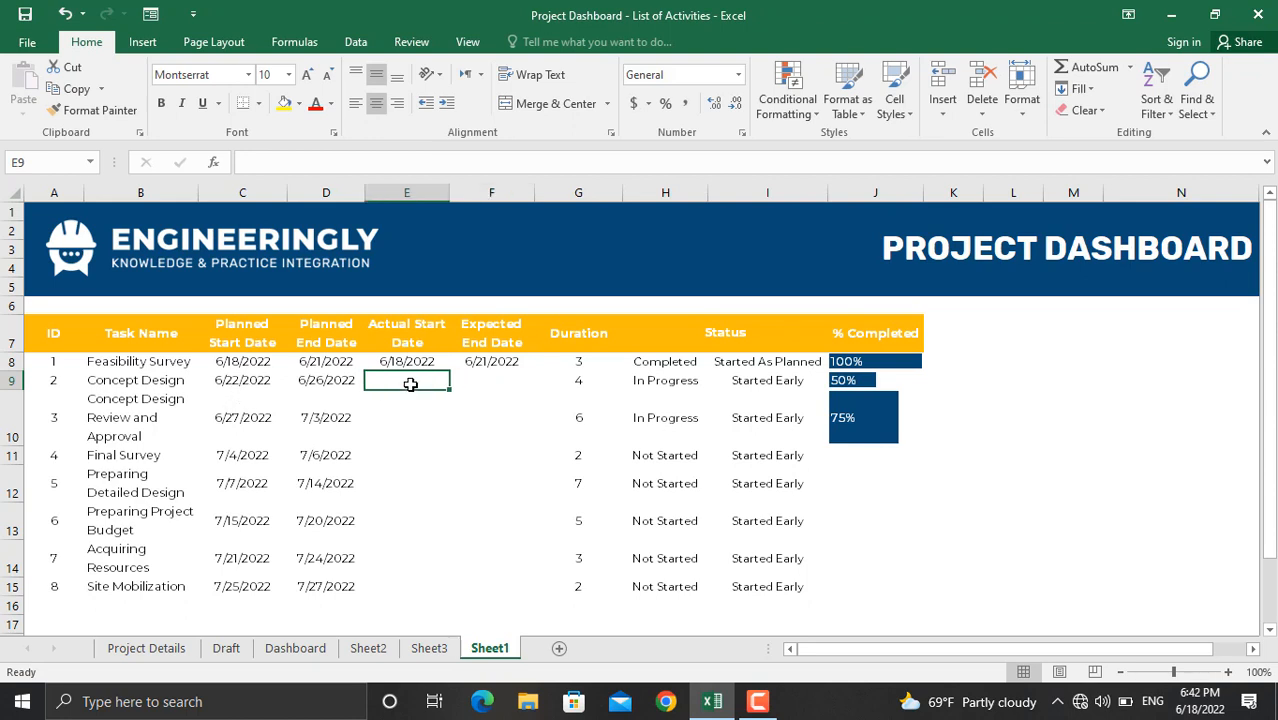
text(6/)
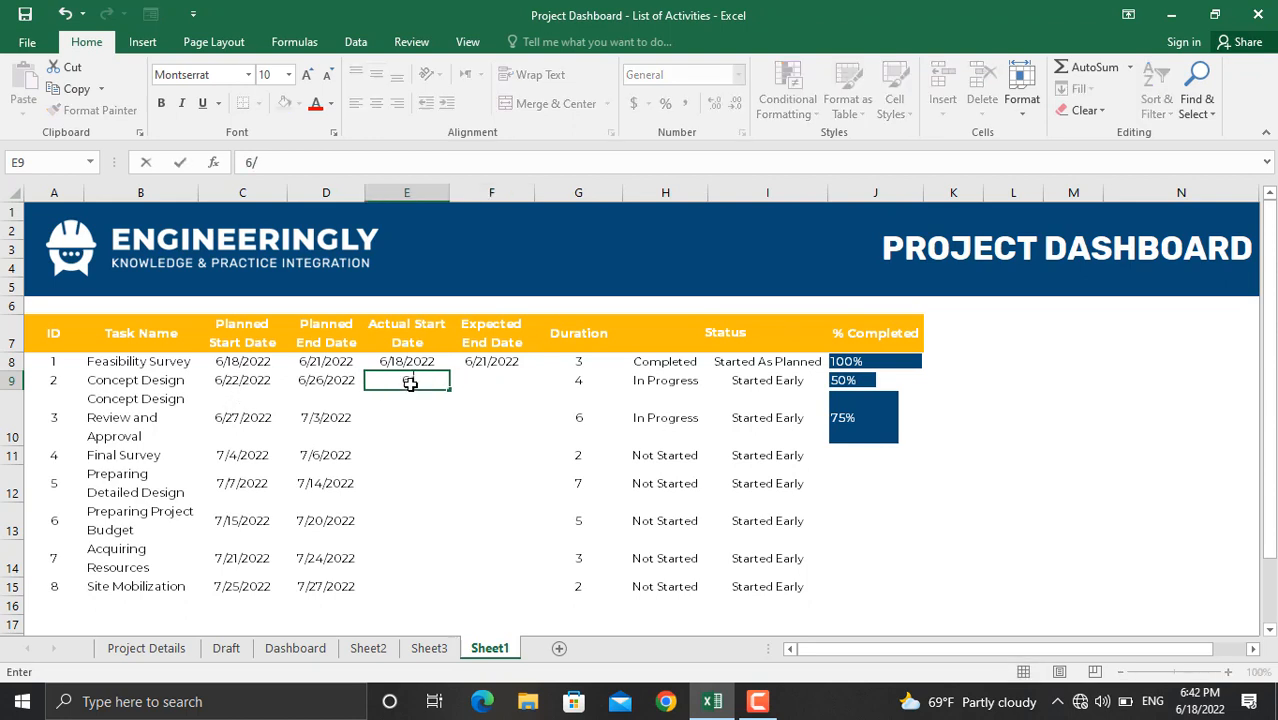
text(21/2022)
key(Return)
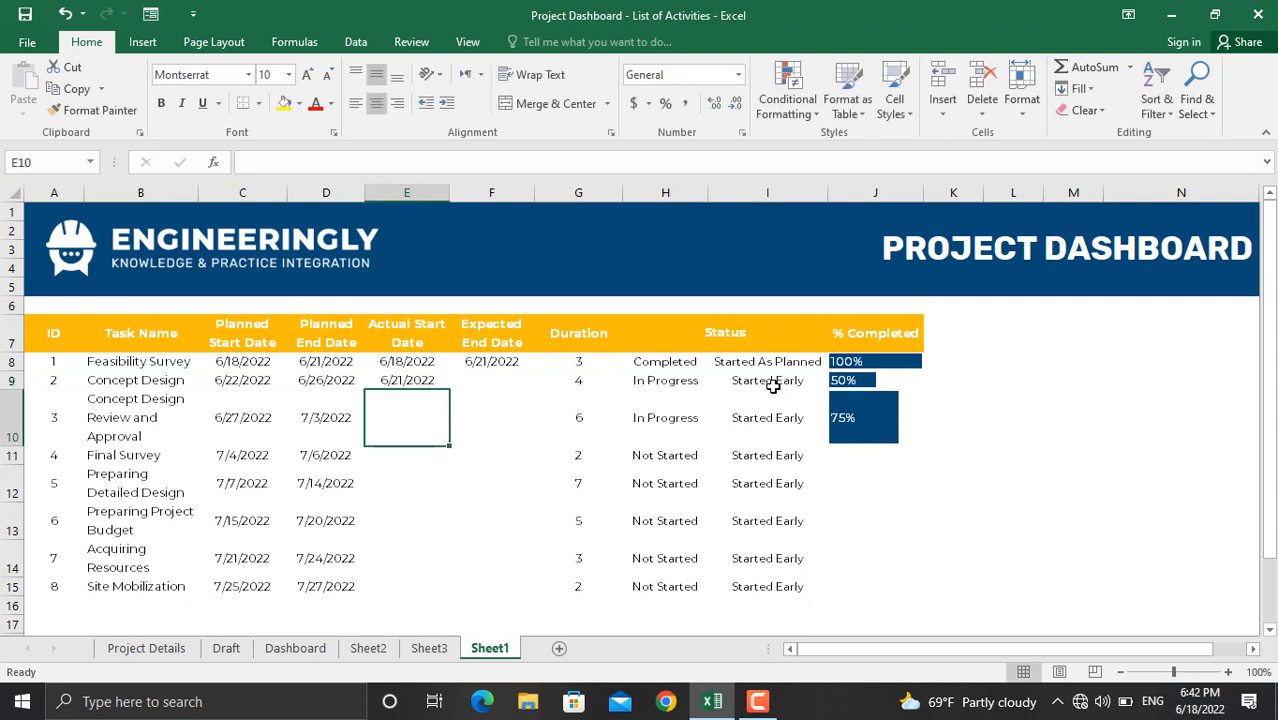
click(411, 380)
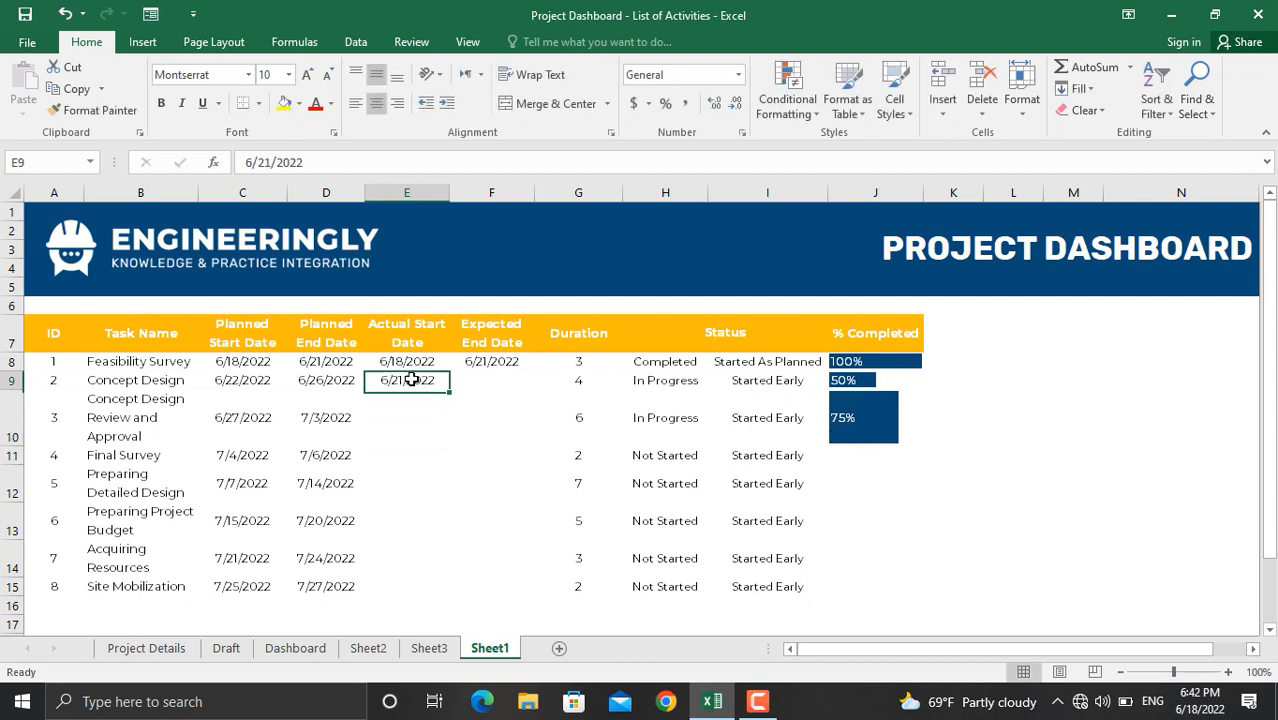
click(272, 162)
key(BackSpace)
text(3)
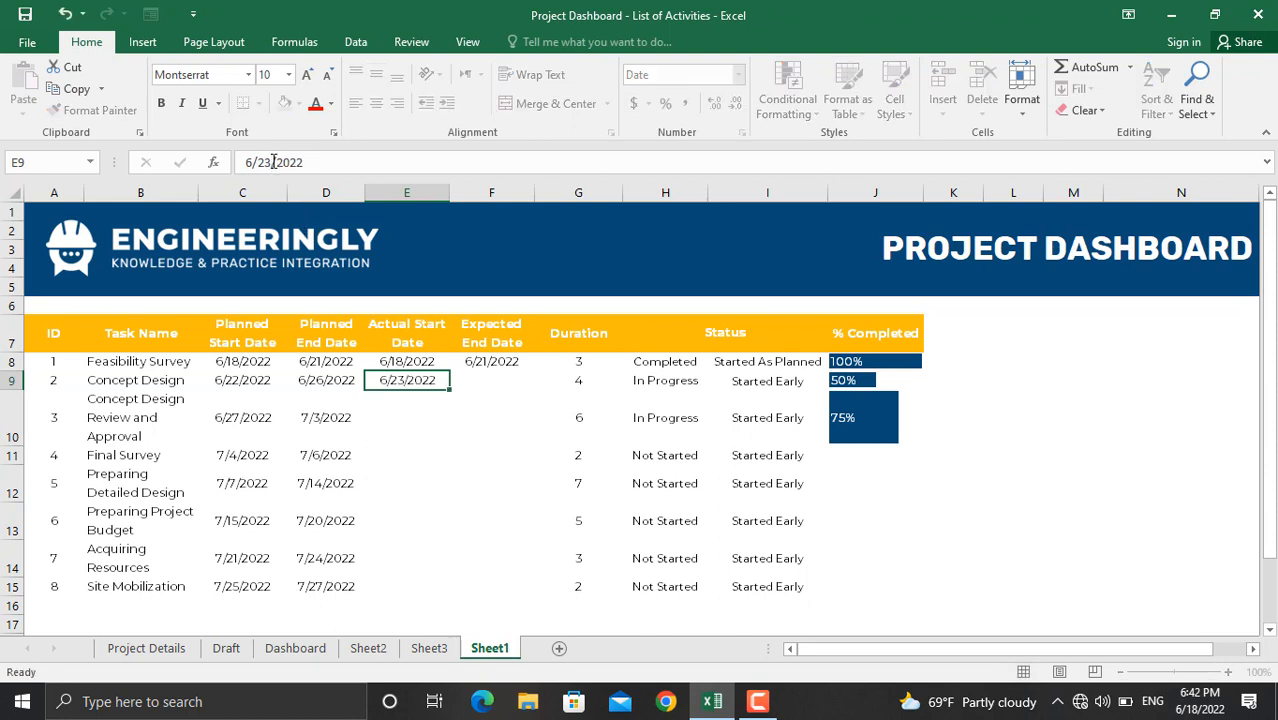
key(Return)
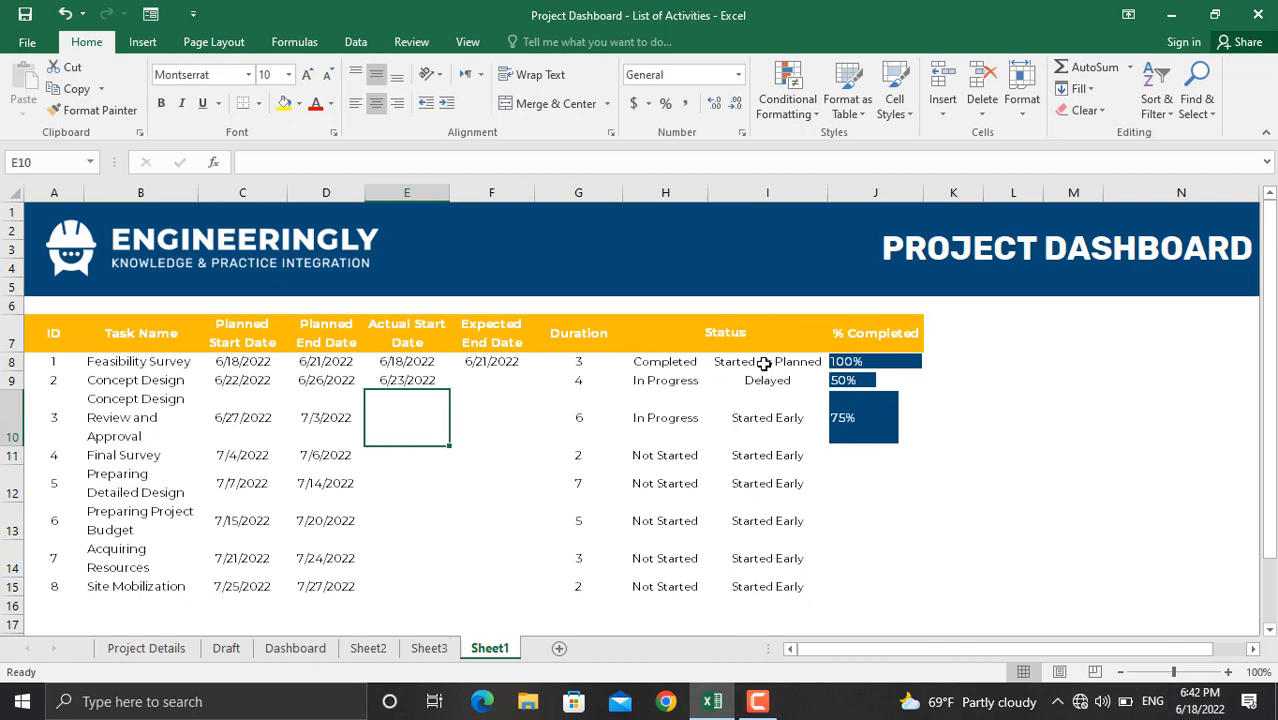
Step: Start an Equal To highlight rule on Status cells I8:I15 for the value 'Delayed'
drag(763, 363, 766, 588)
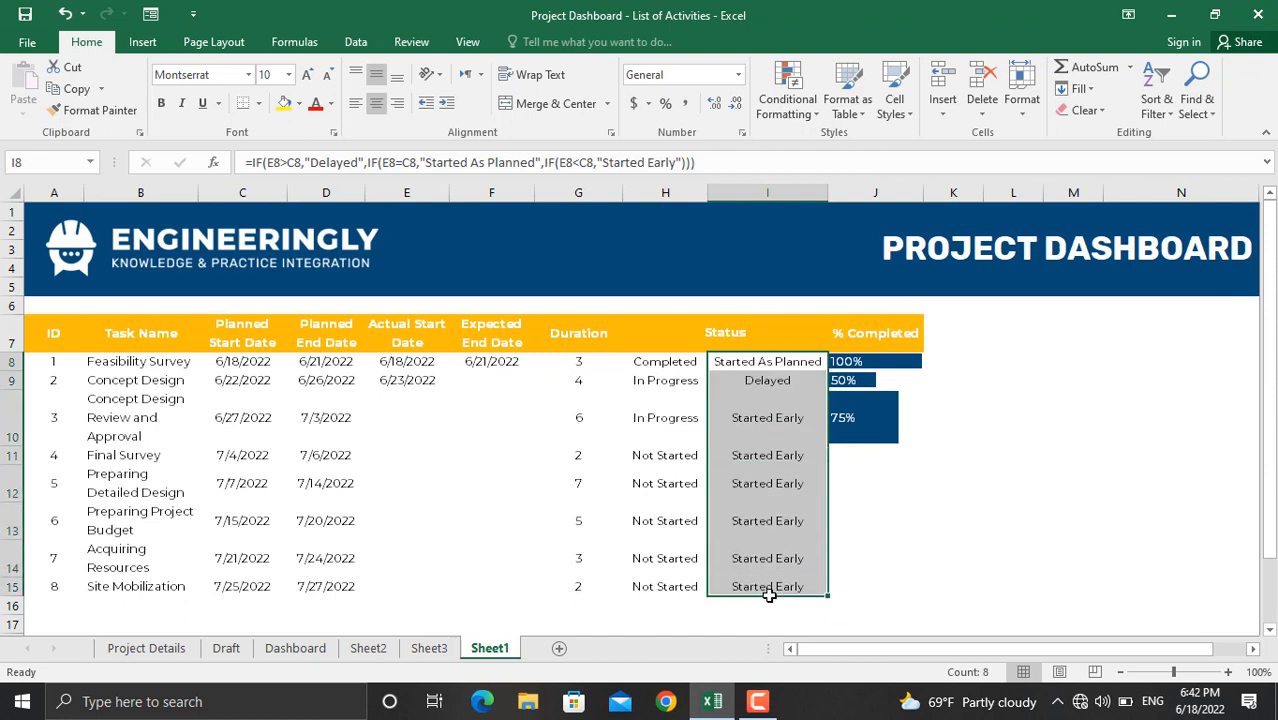
click(805, 103)
mouse_move(826, 148)
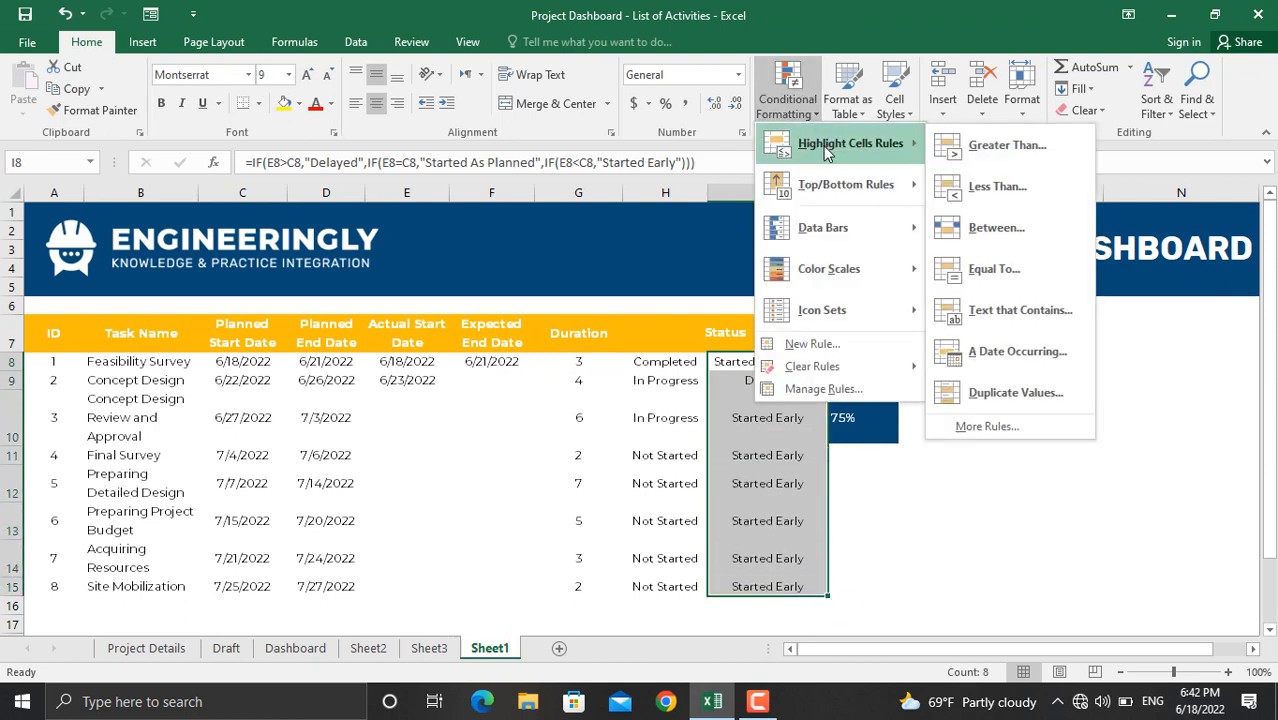
click(1008, 288)
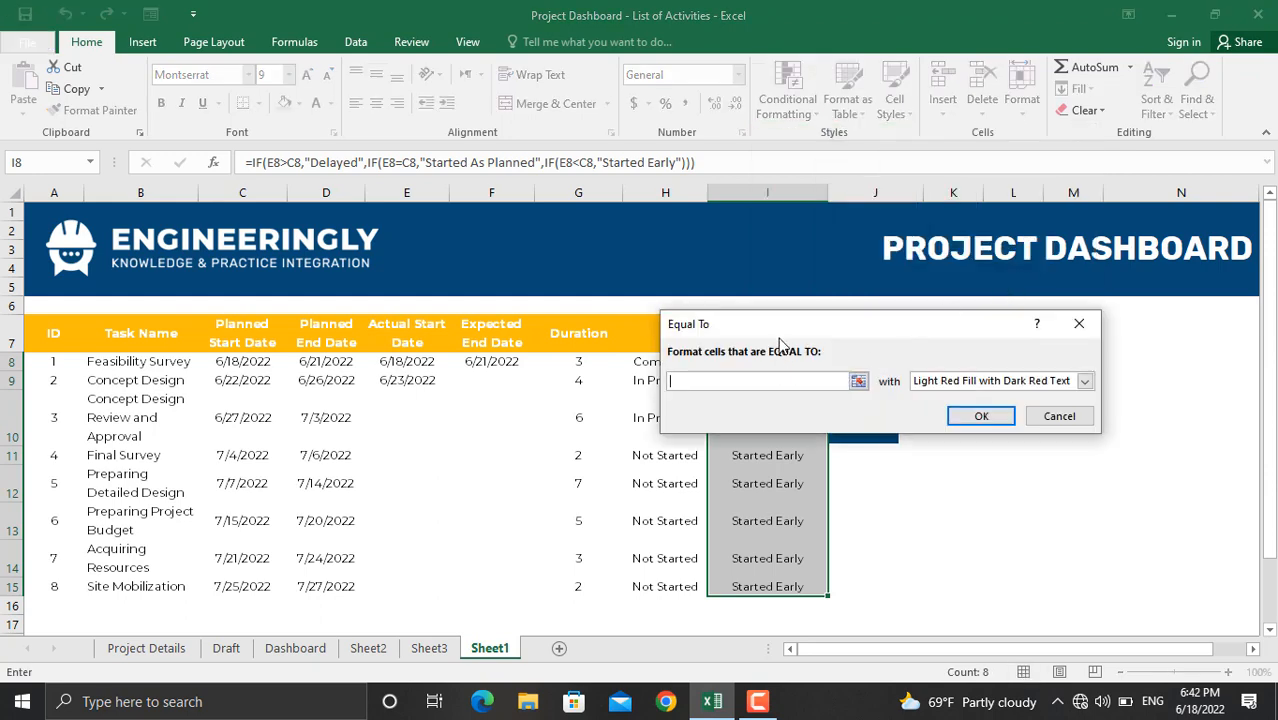
drag(776, 328, 287, 377)
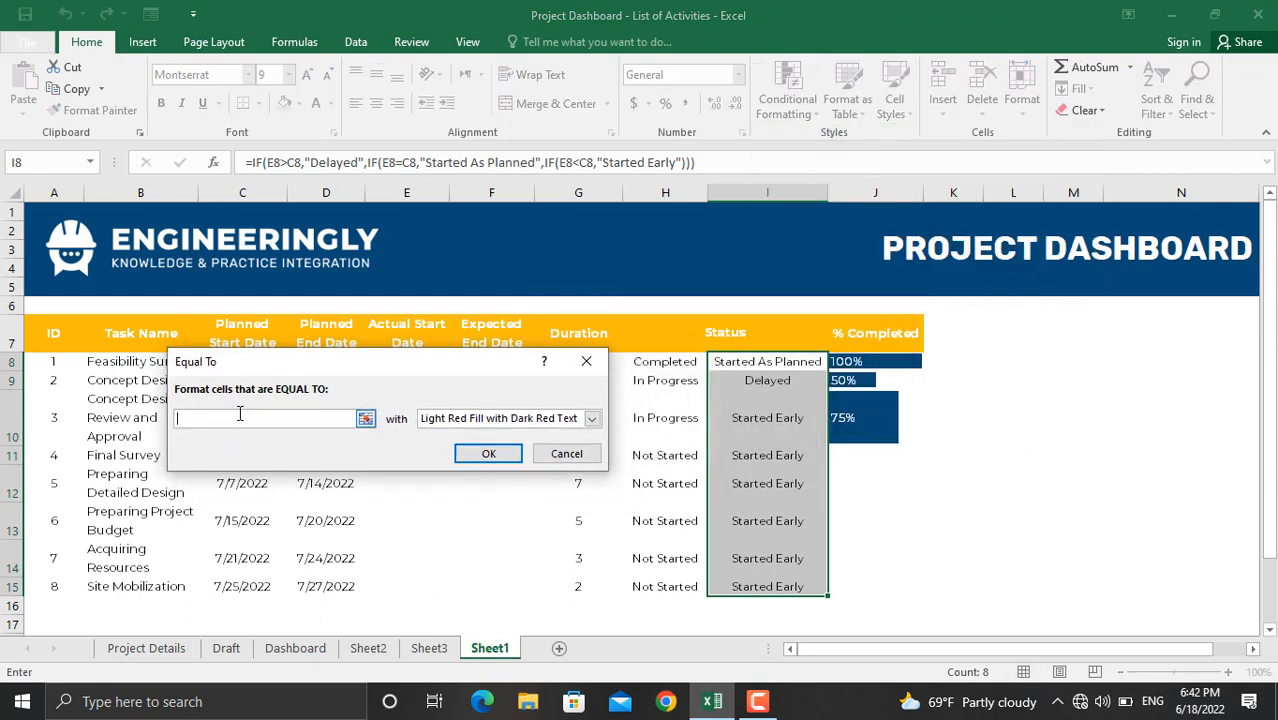
text(Delayed)
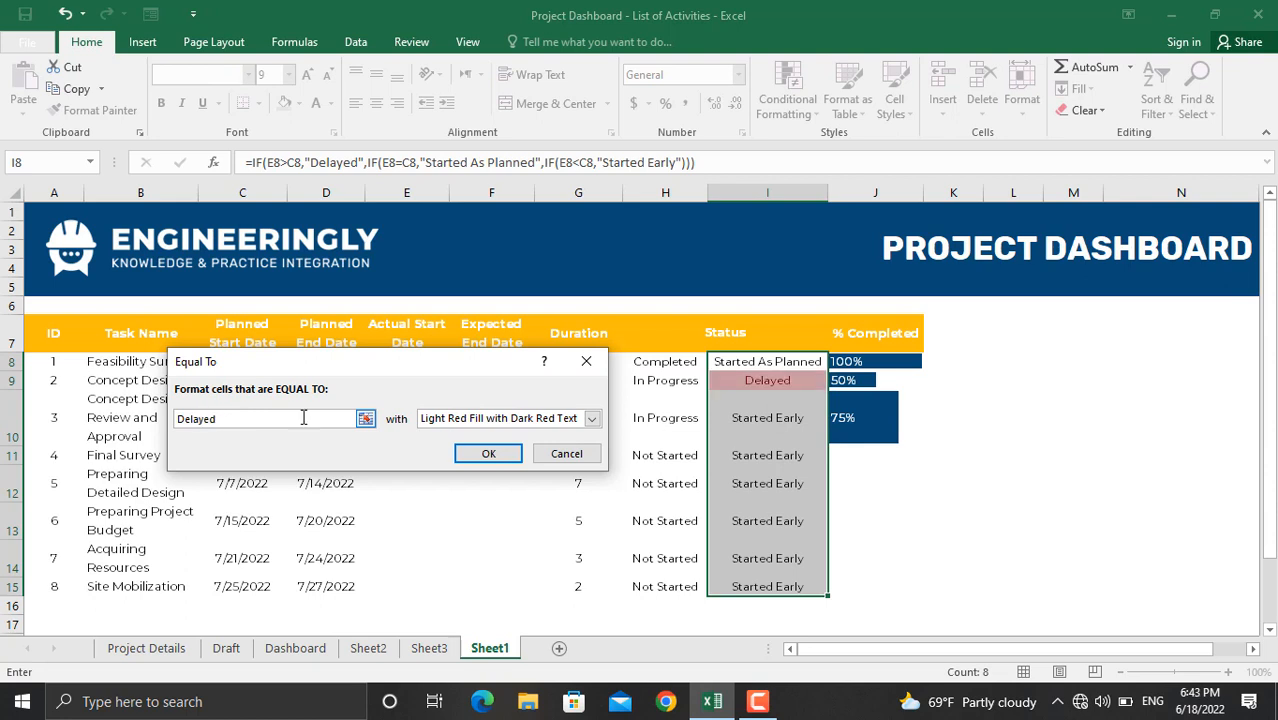
Step: Give the Delayed rule a custom red fill with white font and apply it
click(593, 419)
click(470, 491)
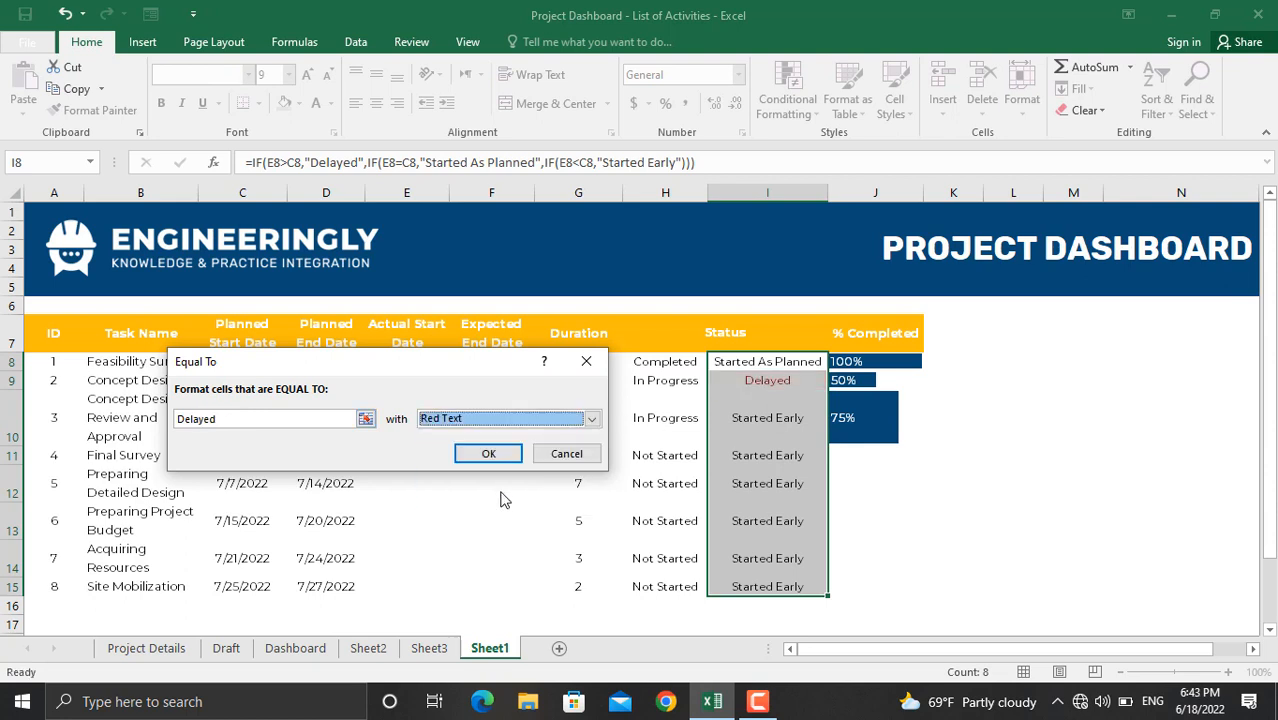
click(593, 419)
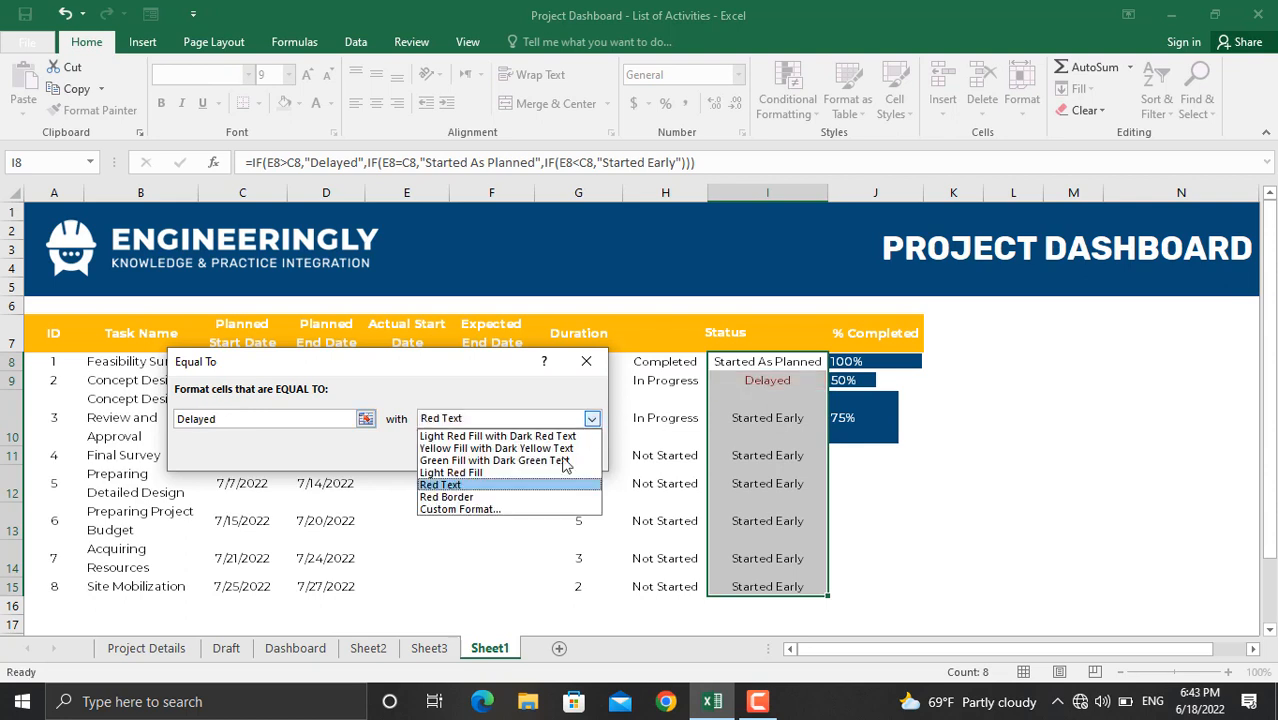
click(520, 506)
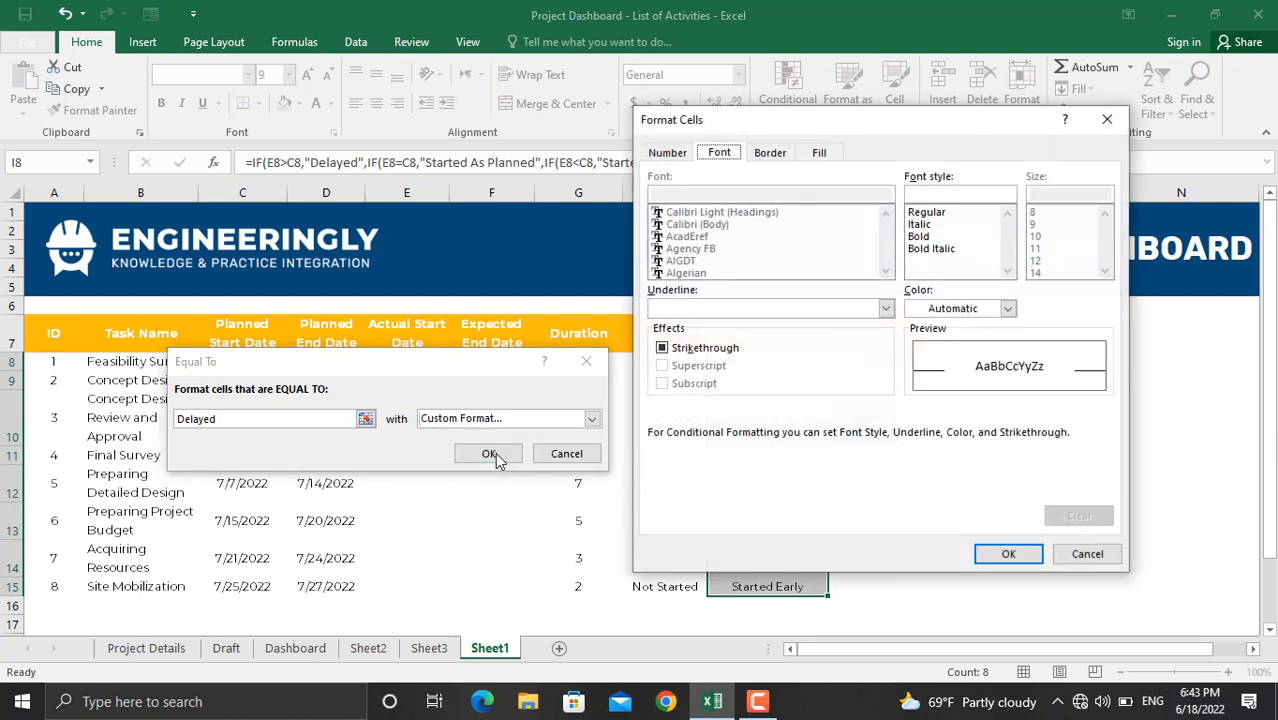
click(819, 153)
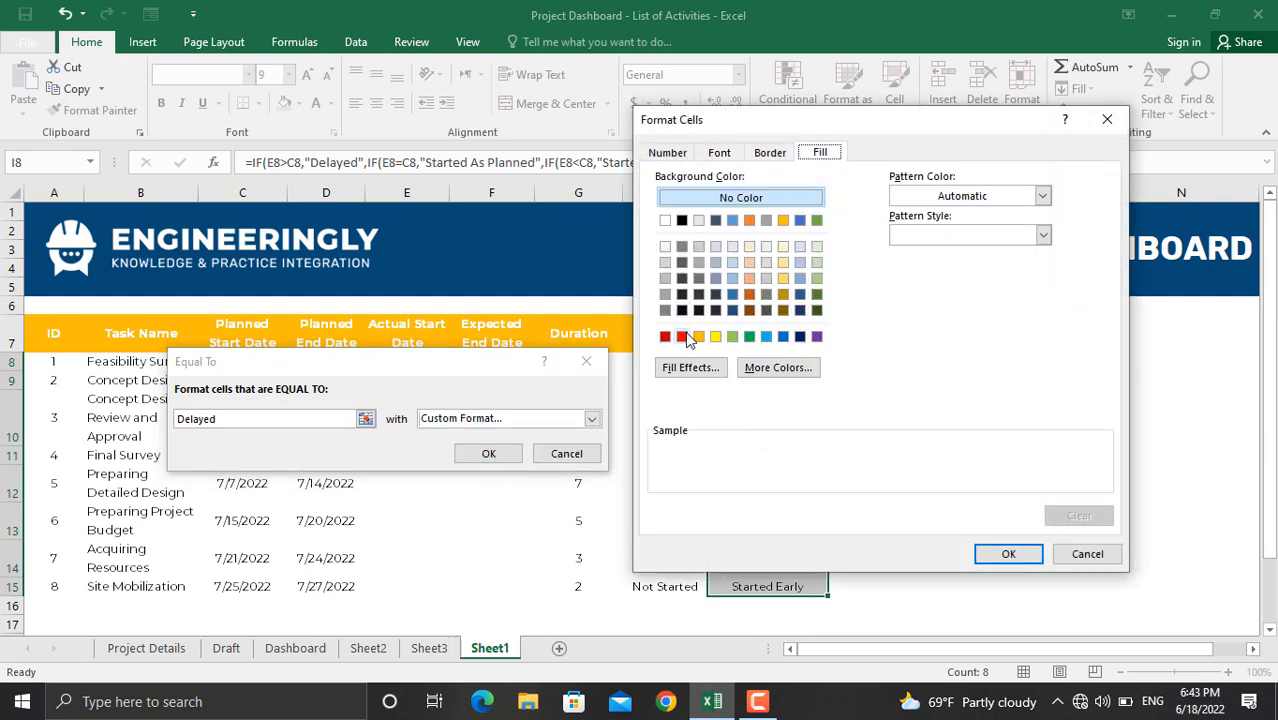
click(681, 336)
click(719, 152)
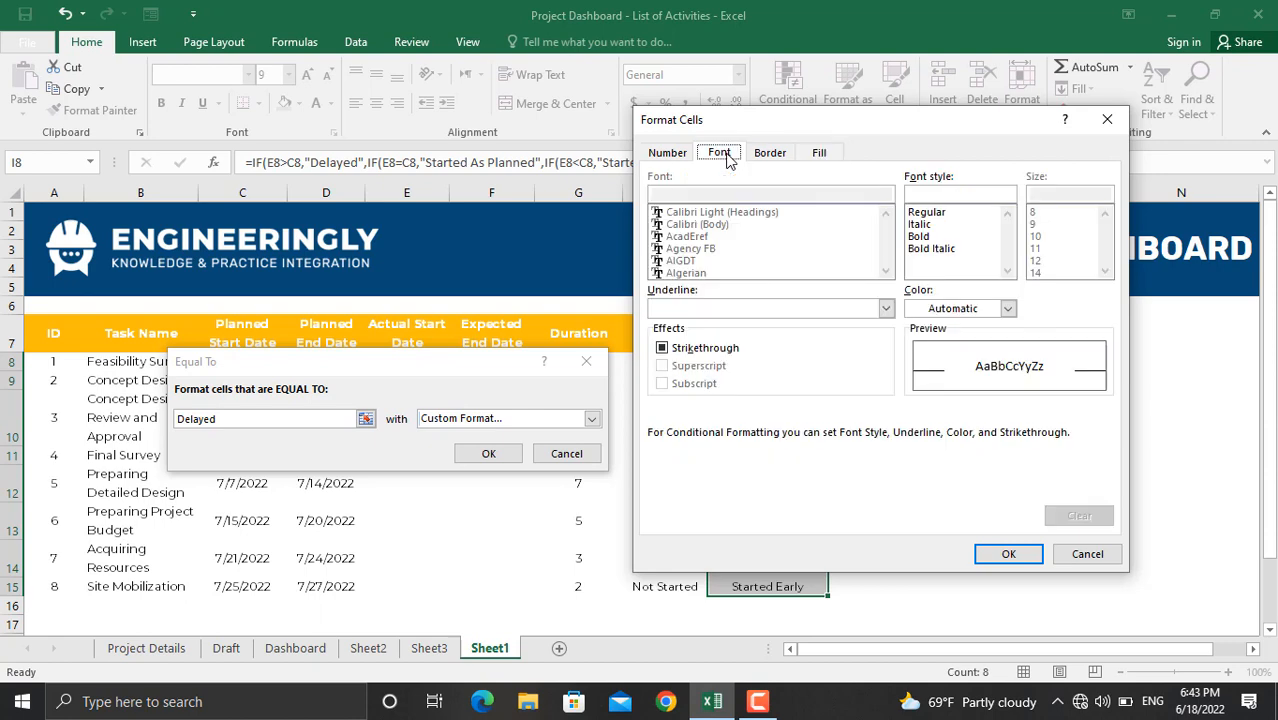
click(1008, 310)
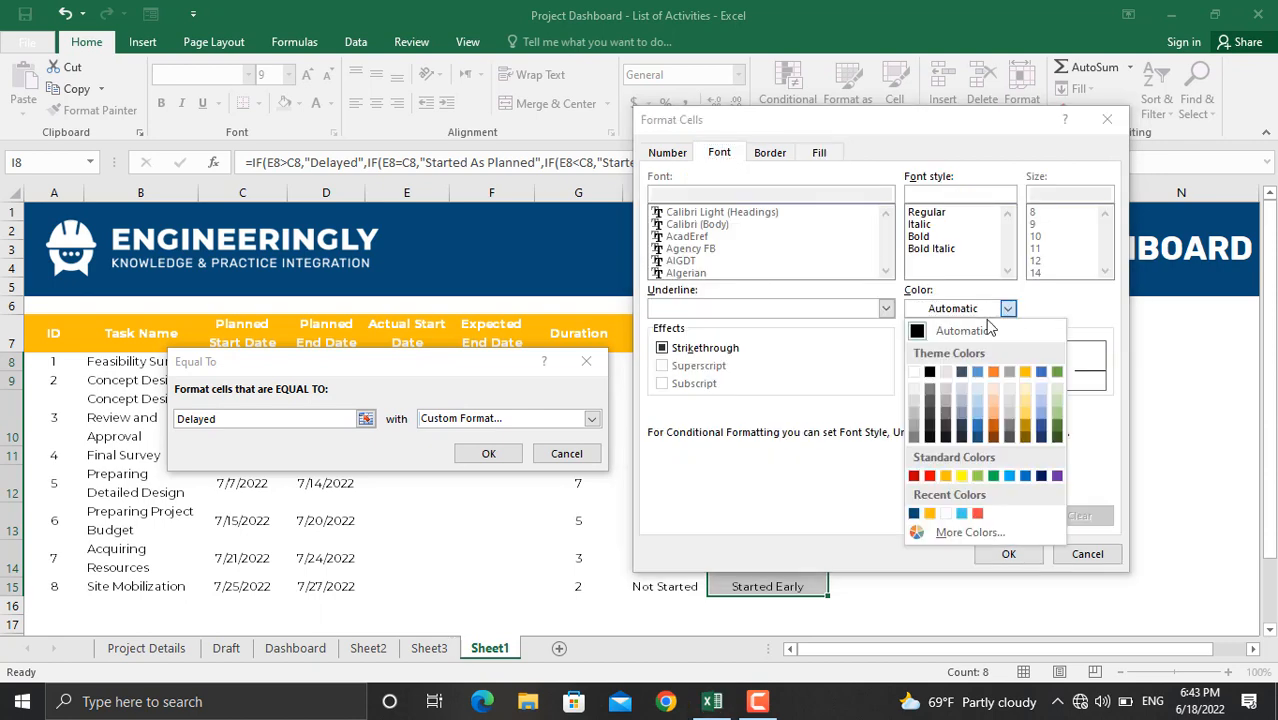
click(917, 368)
click(1008, 553)
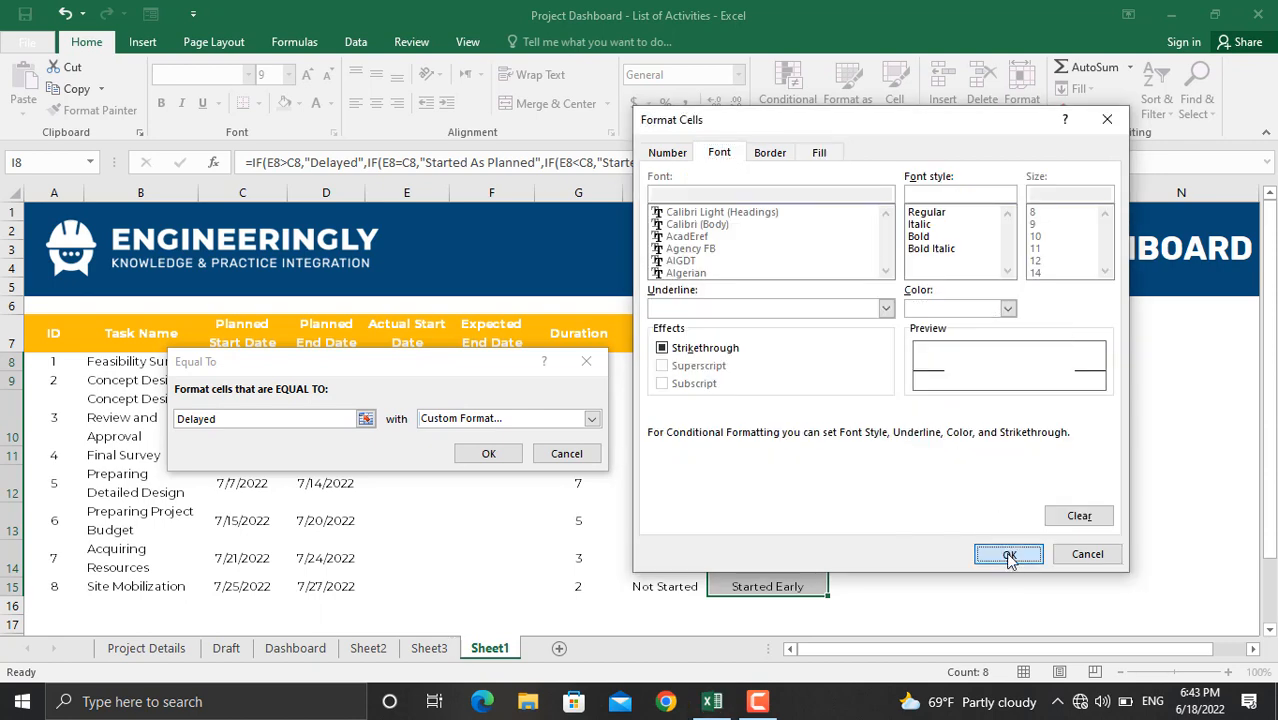
click(467, 456)
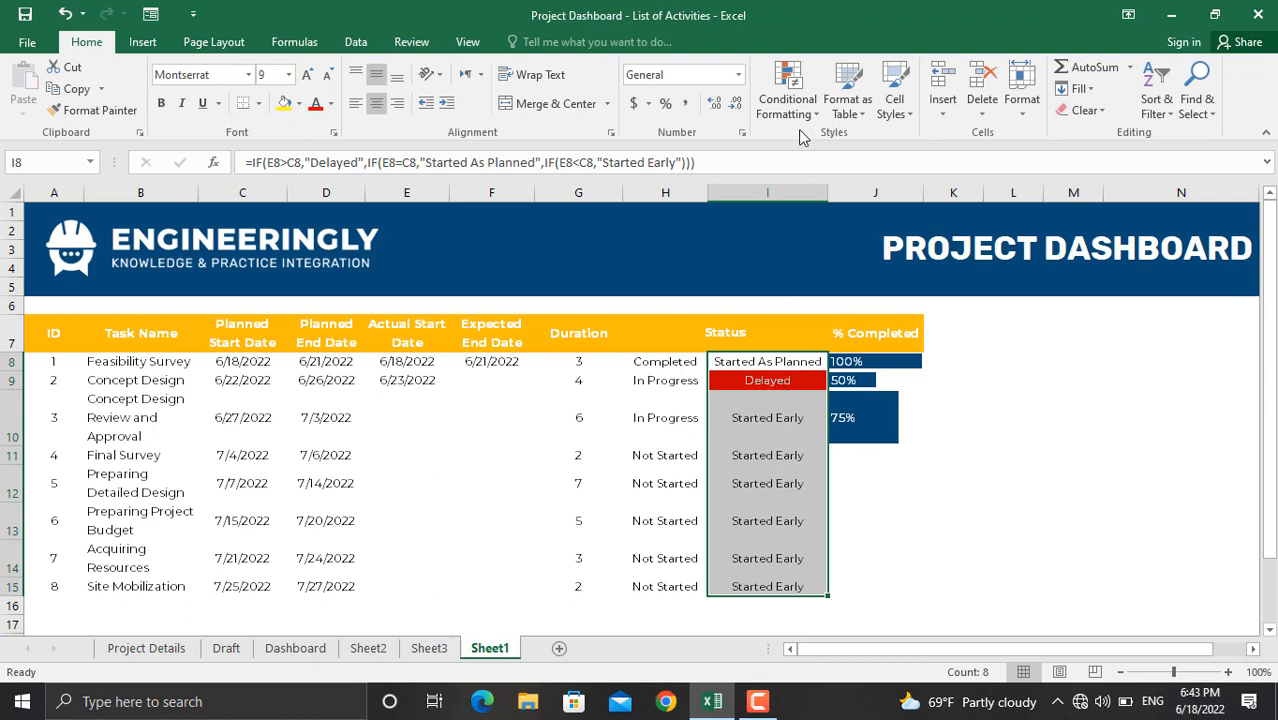
Step: Start another Equal To highlight rule for the value 'Started As Planned'
click(789, 105)
mouse_move(815, 149)
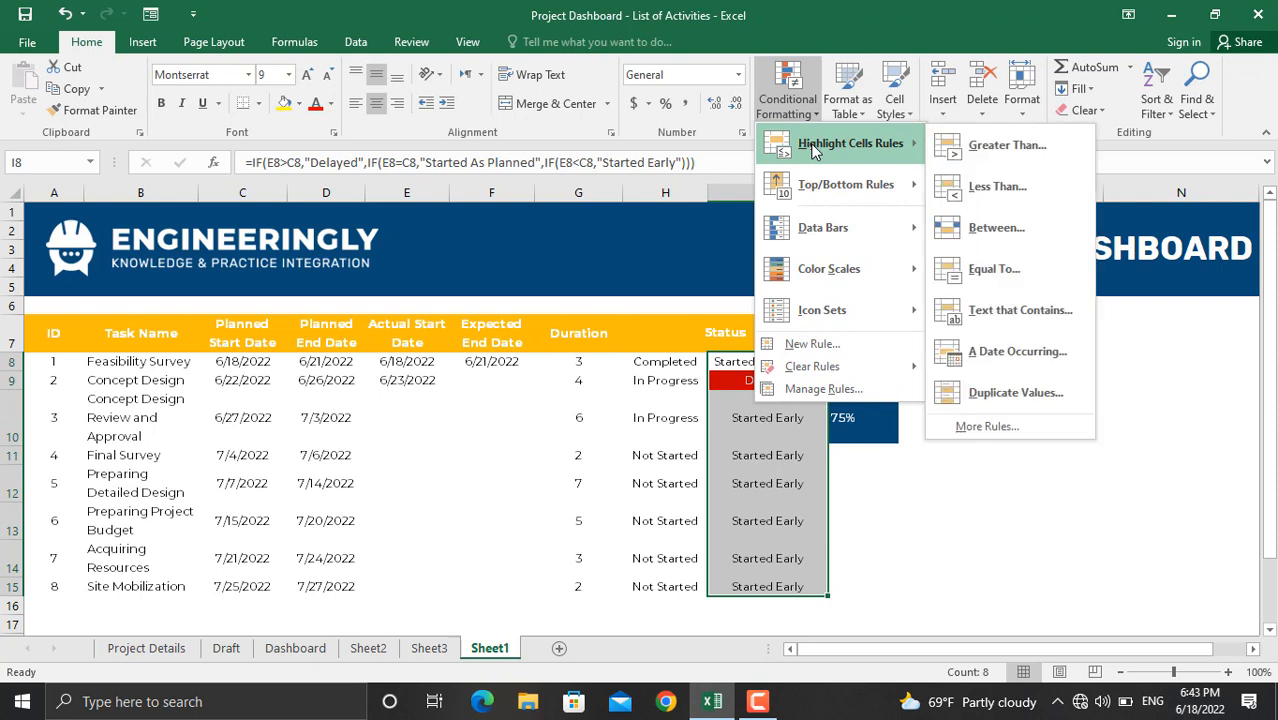
click(993, 269)
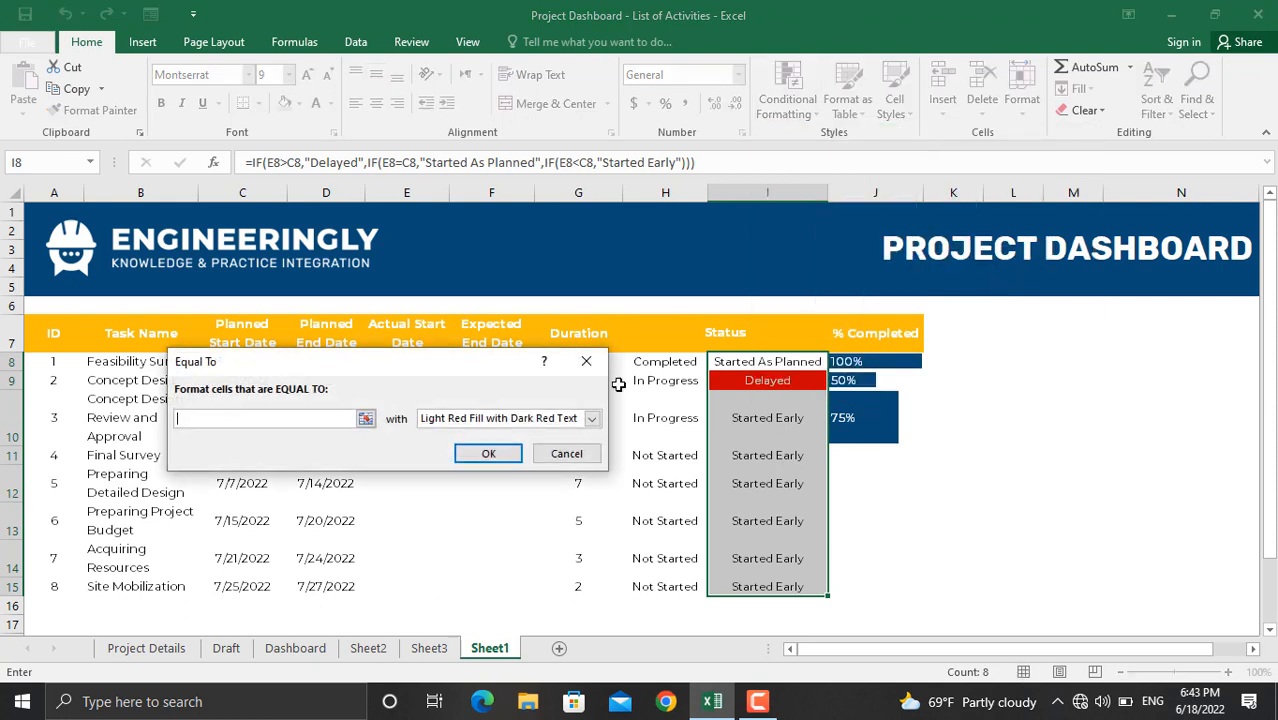
text(Started)
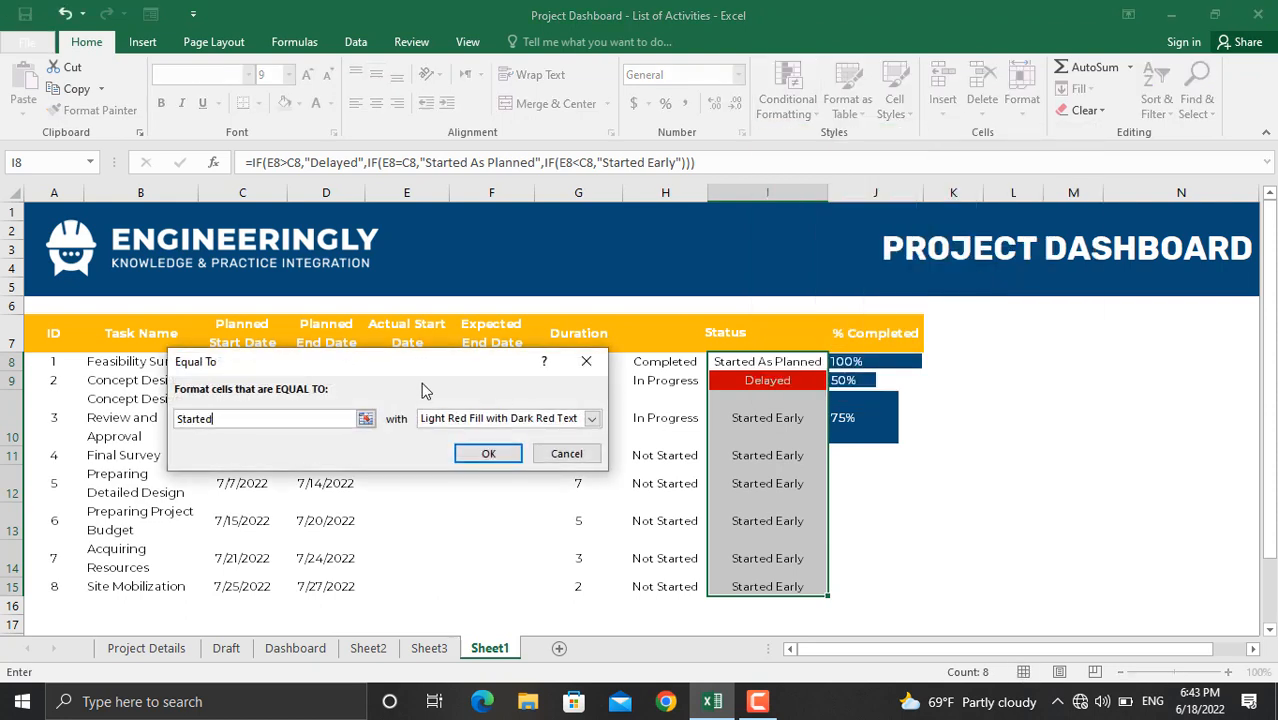
text( As Planned)
Step: Give the Started As Planned rule a custom green fill with white font and apply it
click(592, 418)
click(475, 510)
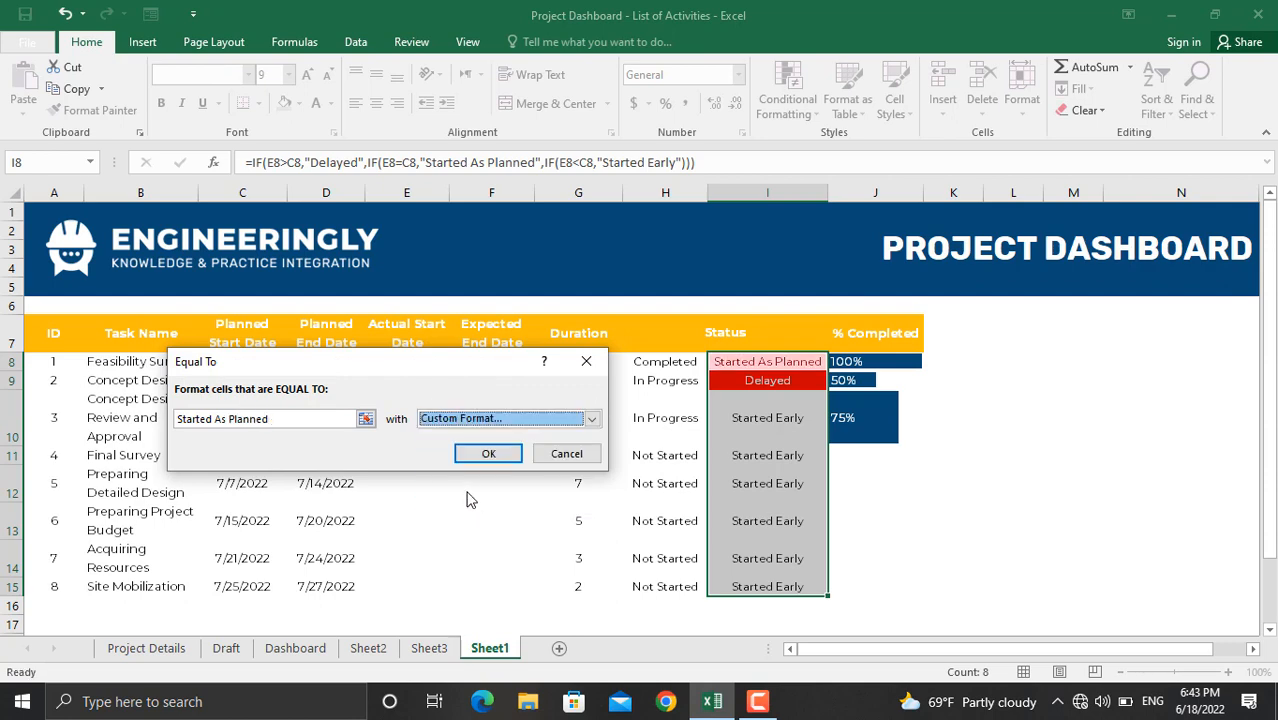
click(324, 196)
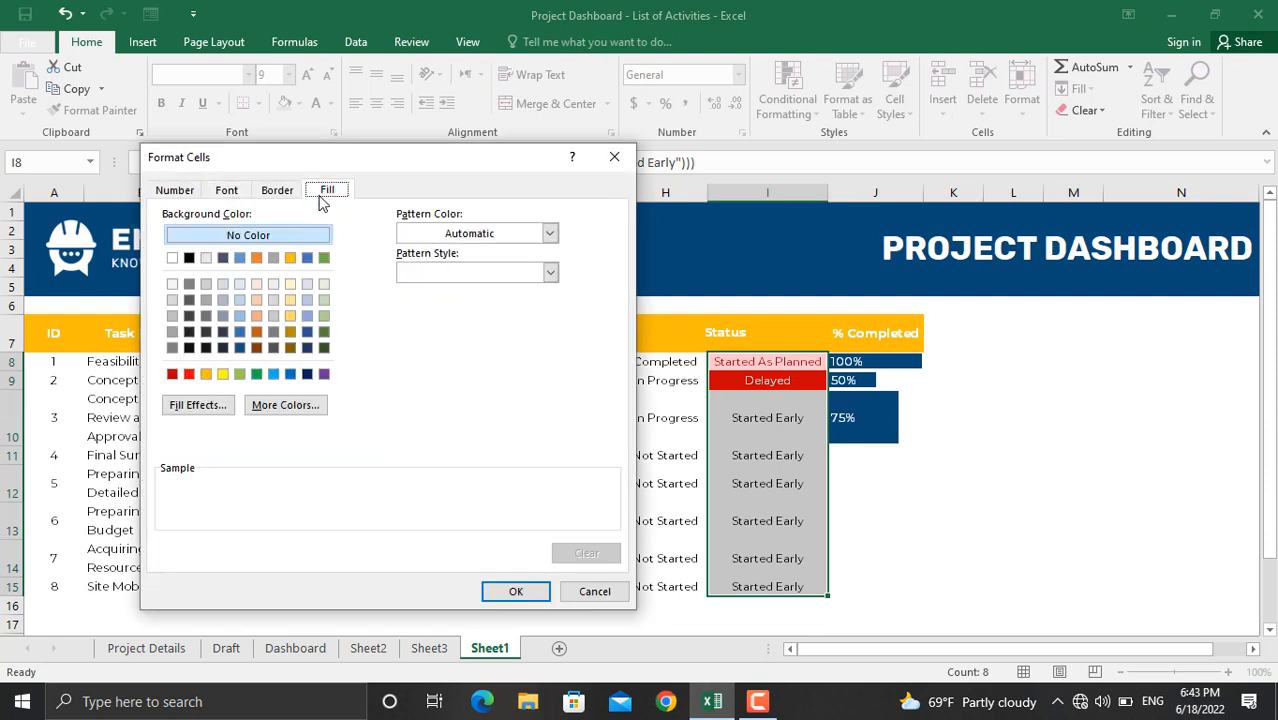
click(256, 373)
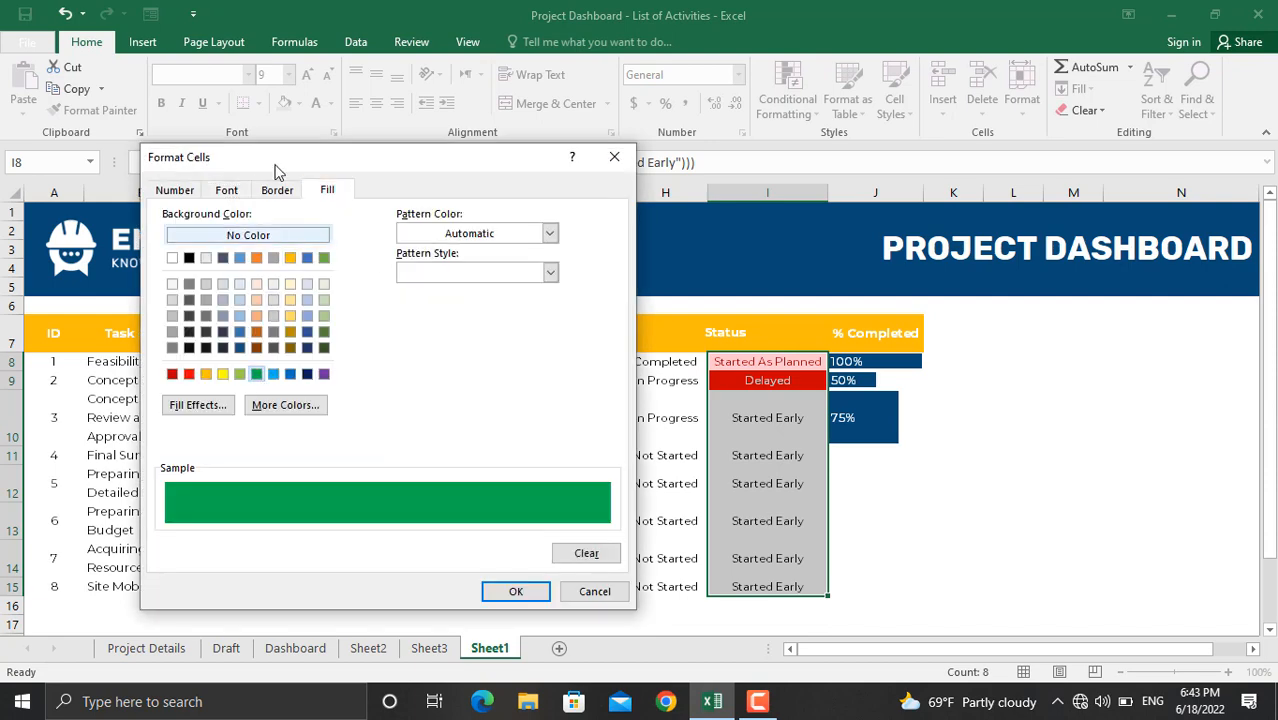
click(226, 190)
click(516, 346)
click(516, 346)
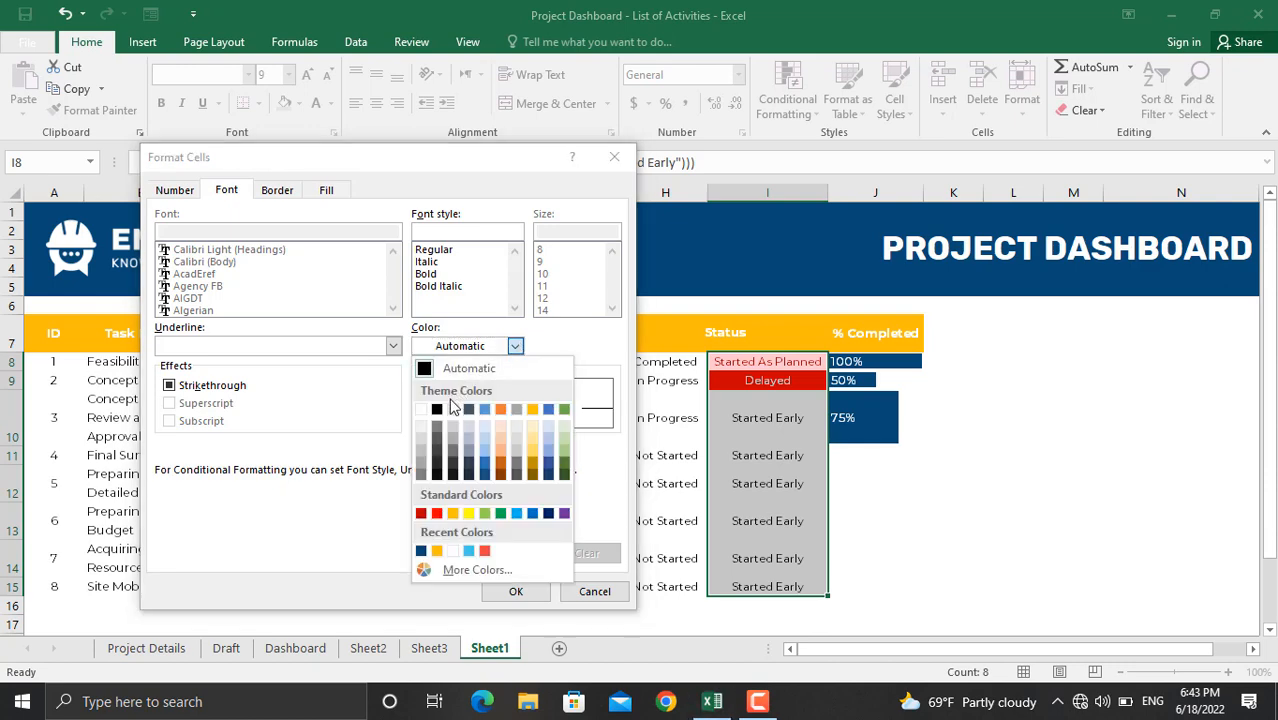
click(421, 410)
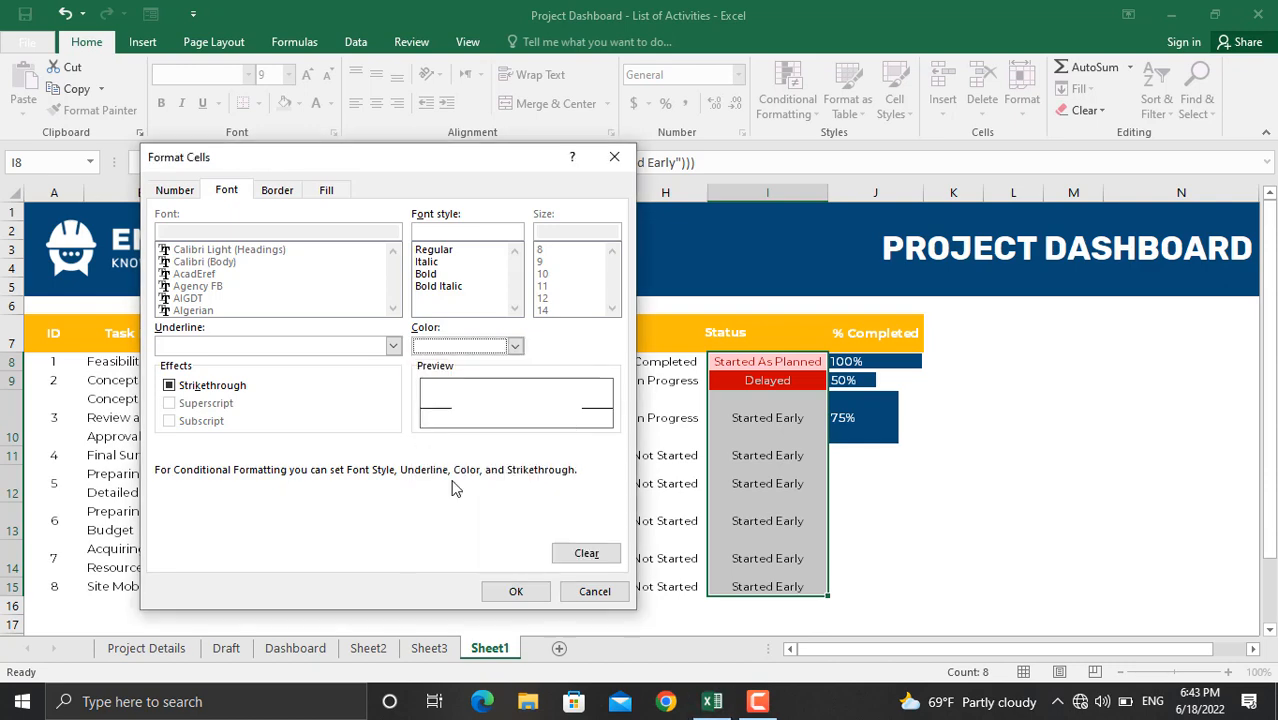
click(514, 591)
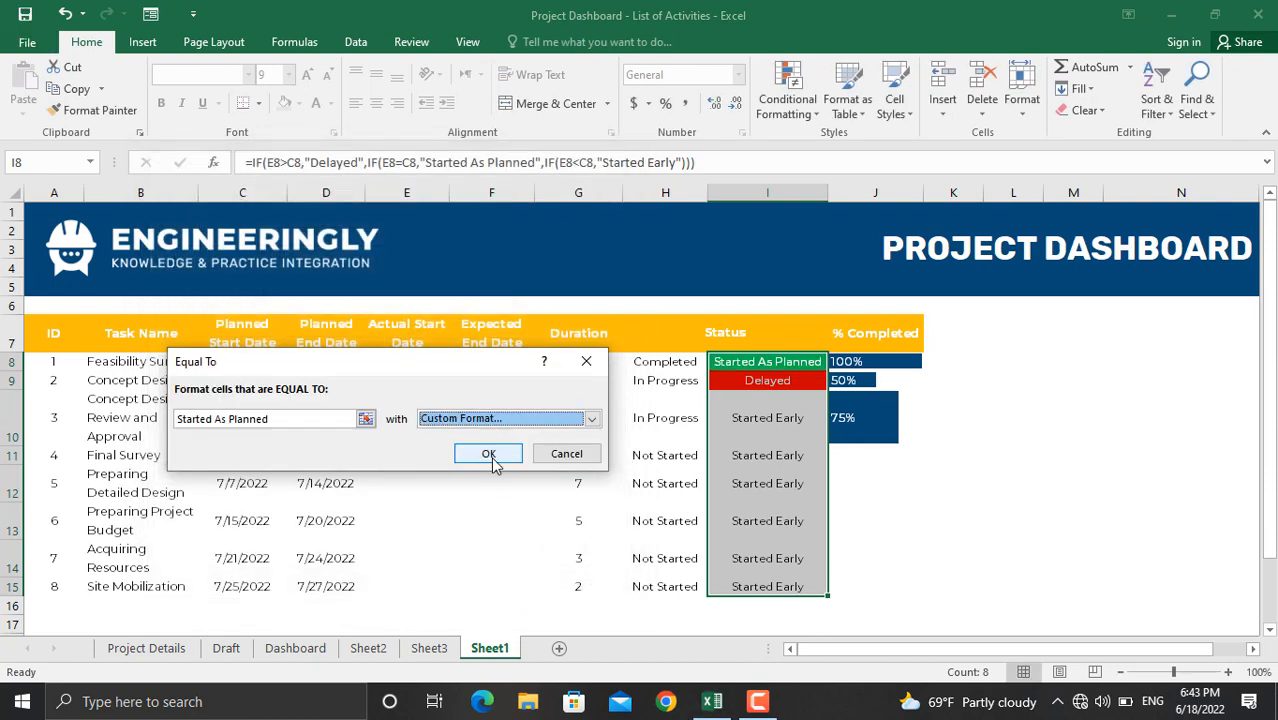
click(491, 456)
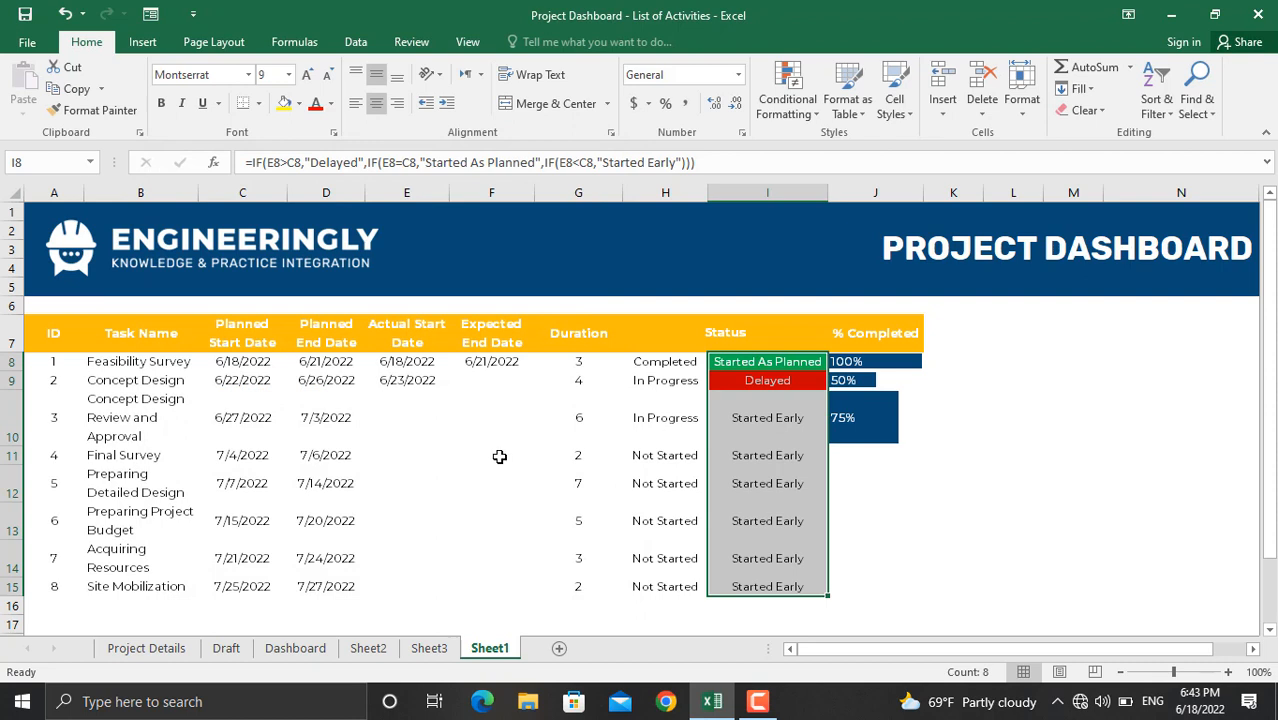